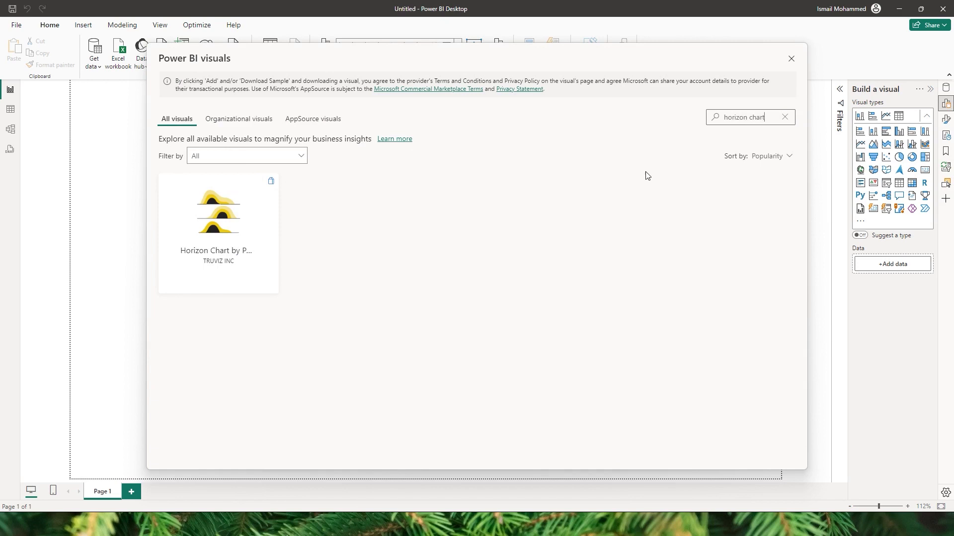
# Step: Import the Horizon Chart by Powerviz visual and confirm the successful import
pyautogui.click(233, 220)
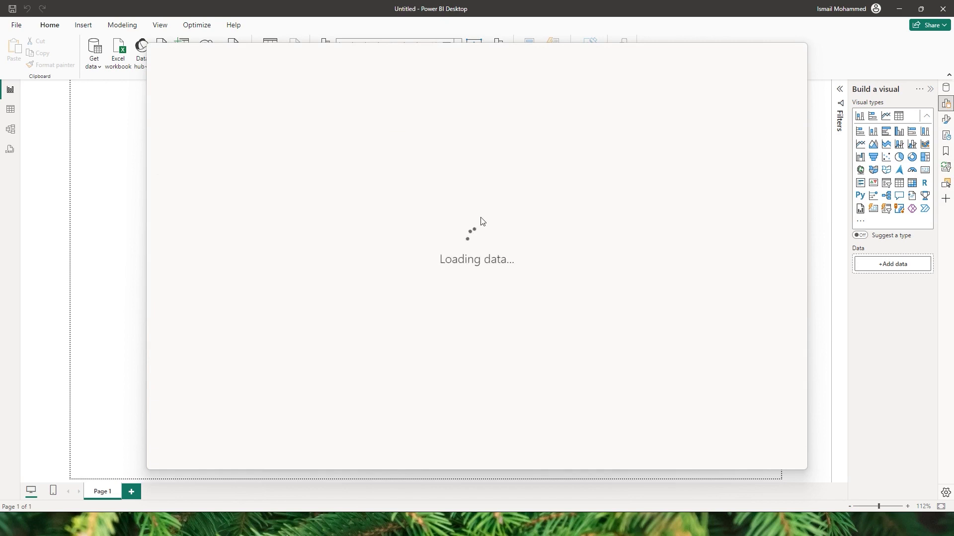
pyautogui.click(207, 196)
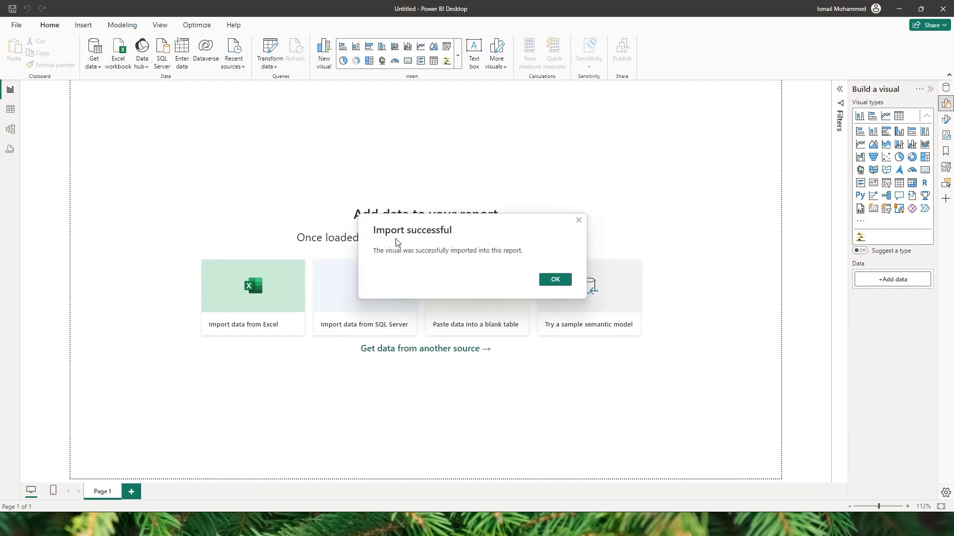
pyautogui.click(556, 281)
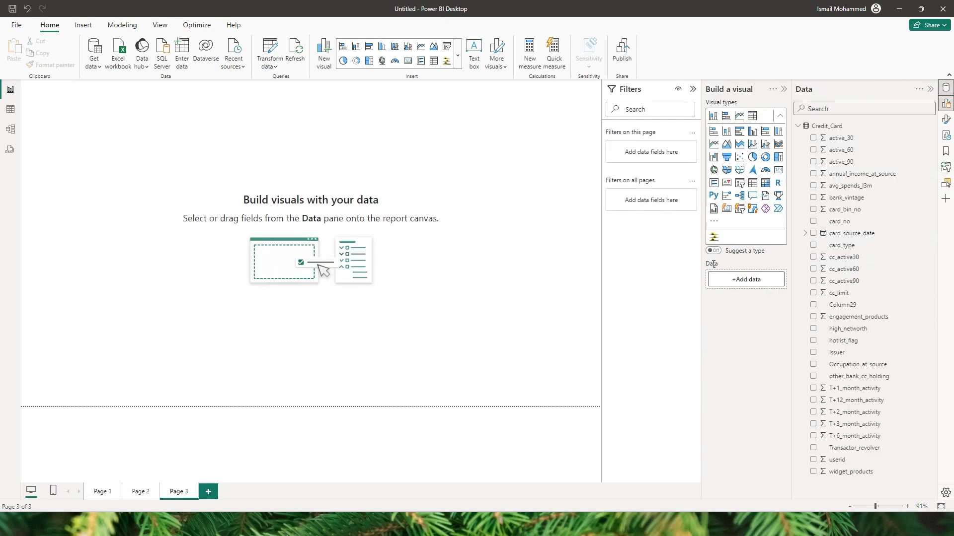
# Step: Place a new Horizon chart on Page 3 and enlarge it
pyautogui.click(716, 240)
pyautogui.moveTo(195, 228); pyautogui.dragTo(479, 350)
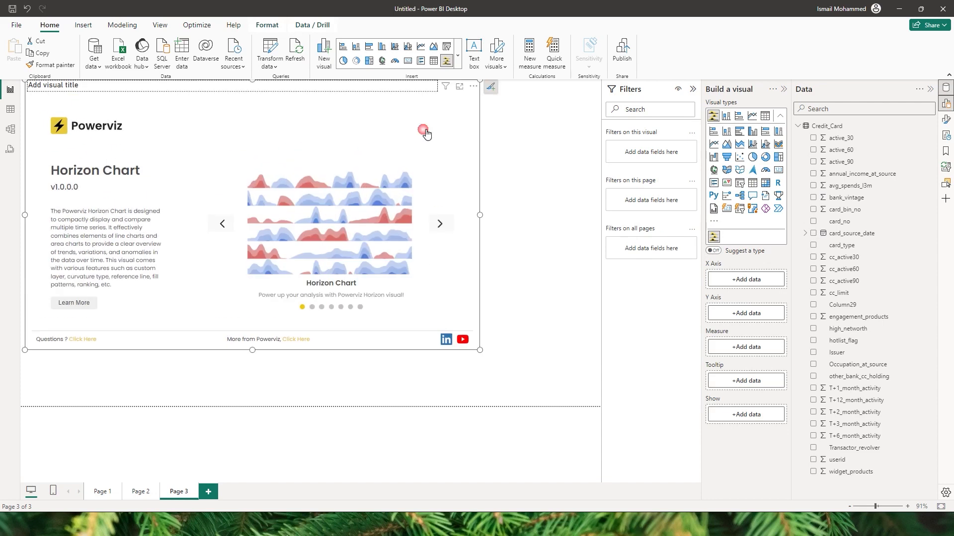
pyautogui.moveTo(475, 87); pyautogui.dragTo(530, 110)
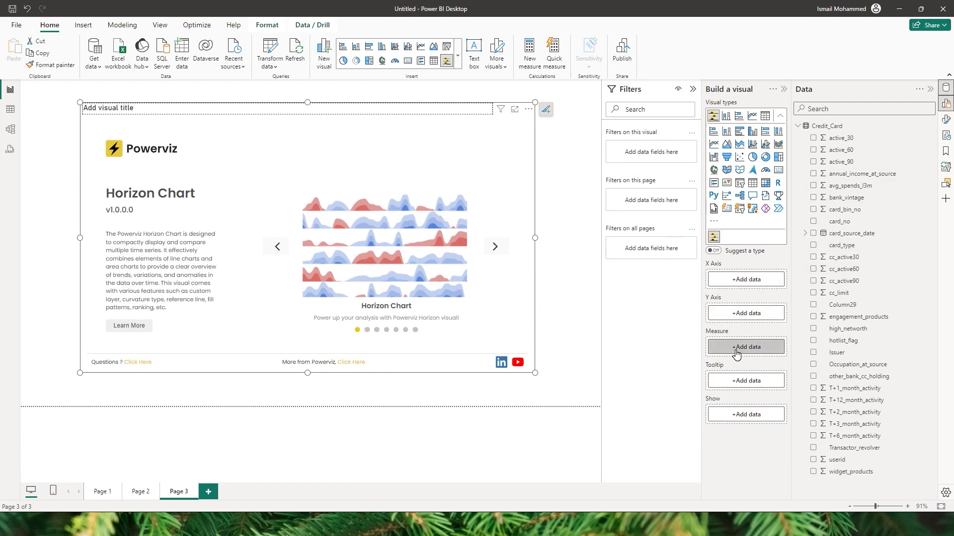
# Step: Assign card_source_date to X Axis, card_type to Y Axis and avg_spends_l3m to Measure
pyautogui.moveTo(857, 233); pyautogui.dragTo(746, 283)
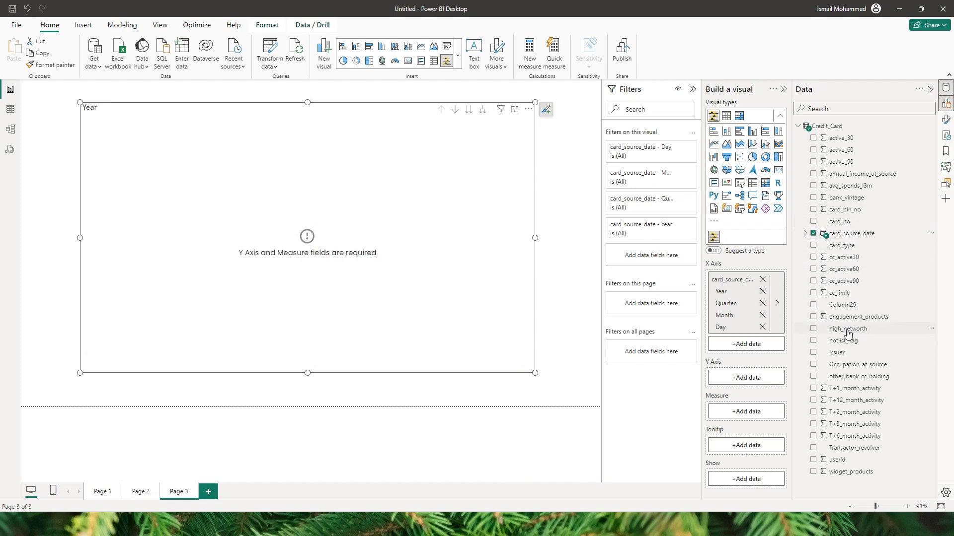
pyautogui.moveTo(844, 245); pyautogui.dragTo(739, 381)
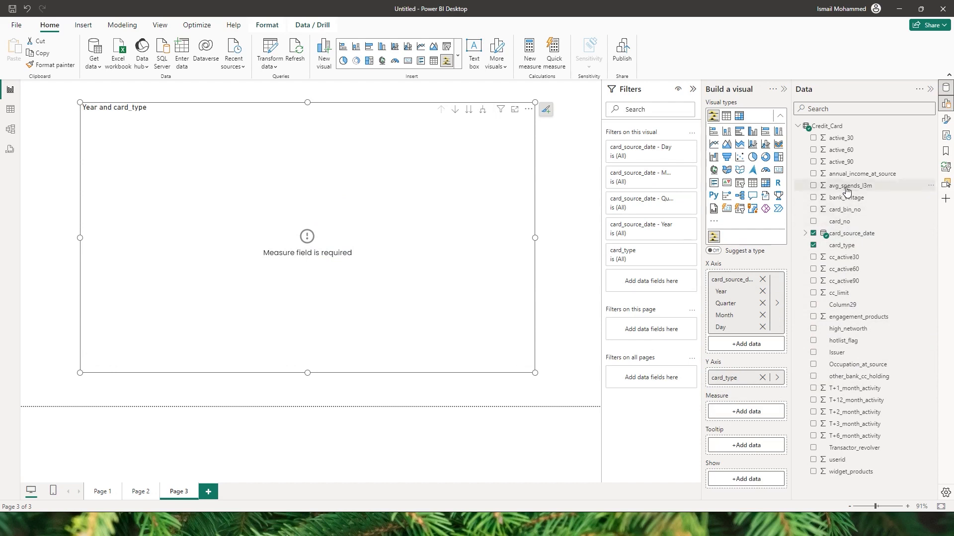
pyautogui.moveTo(846, 188); pyautogui.dragTo(740, 412)
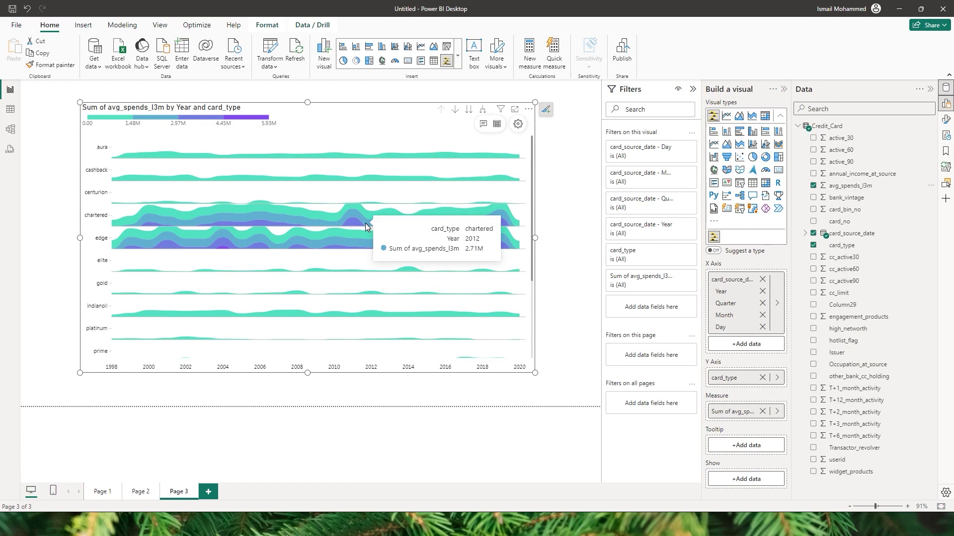
# Step: Stretch the Horizon chart across the whole report canvas
pyautogui.moveTo(534, 373); pyautogui.dragTo(601, 407)
pyautogui.moveTo(80, 102); pyautogui.dragTo(24, 79)
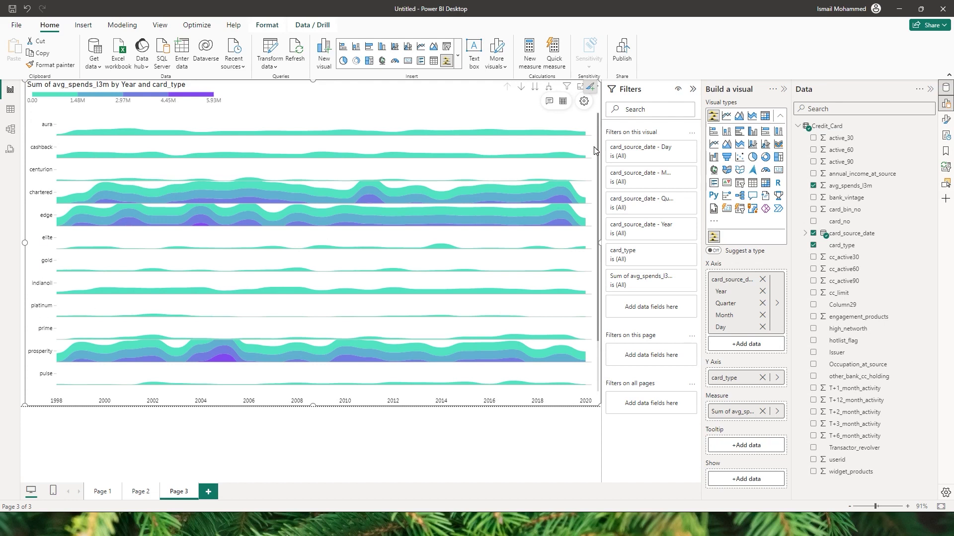
pyautogui.moveTo(597, 142); pyautogui.dragTo(455, 143)
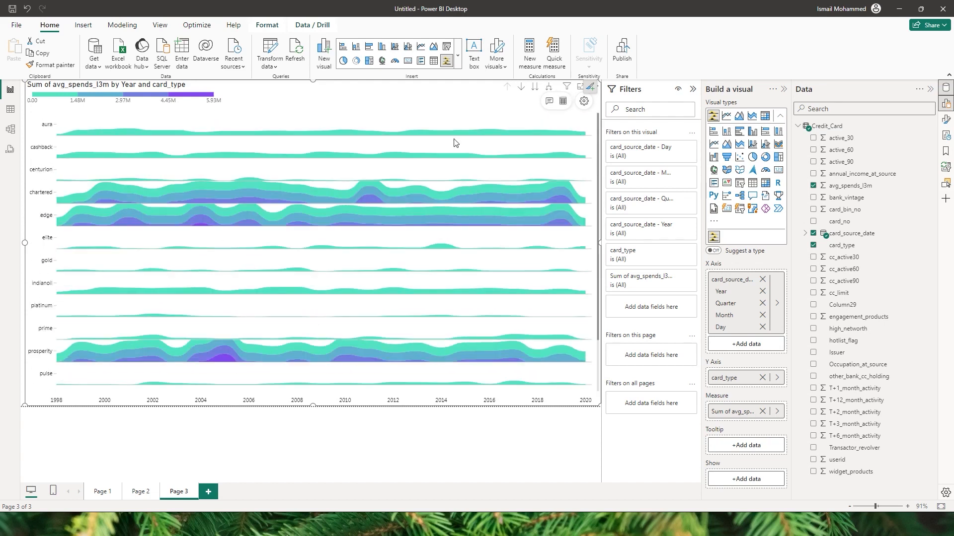
# Step: In Advanced Settings > Horizon, apply Linear and then Step curvature to the bands
pyautogui.click(584, 102)
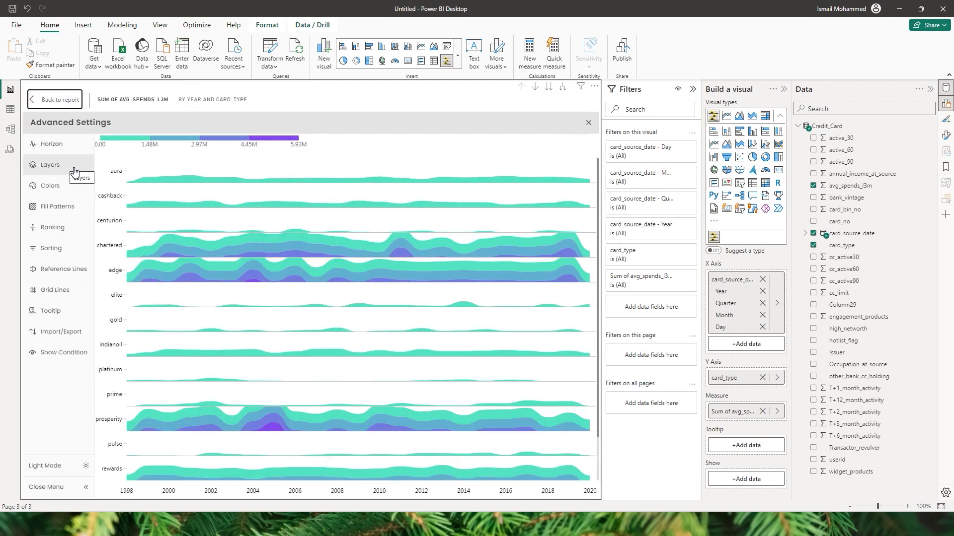
pyautogui.click(50, 148)
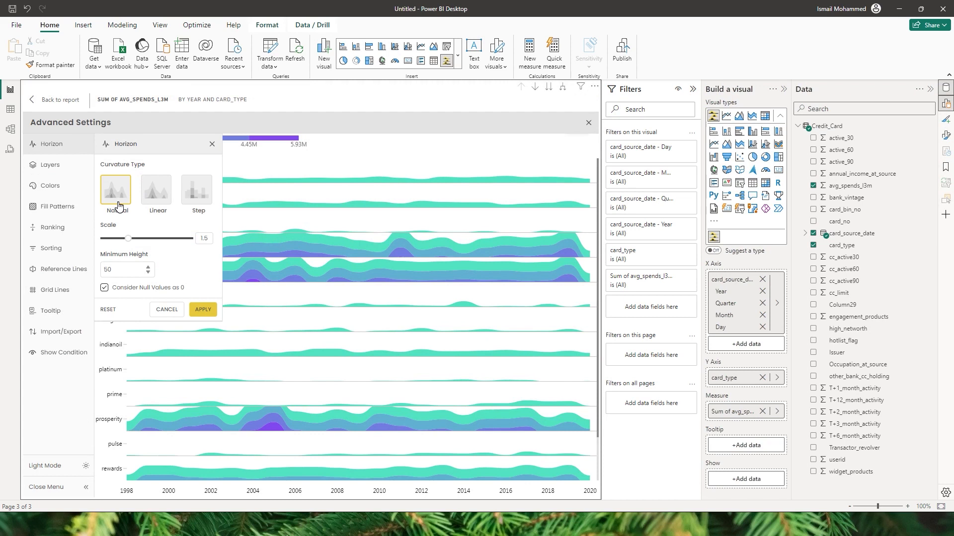
pyautogui.click(158, 192)
pyautogui.click(203, 309)
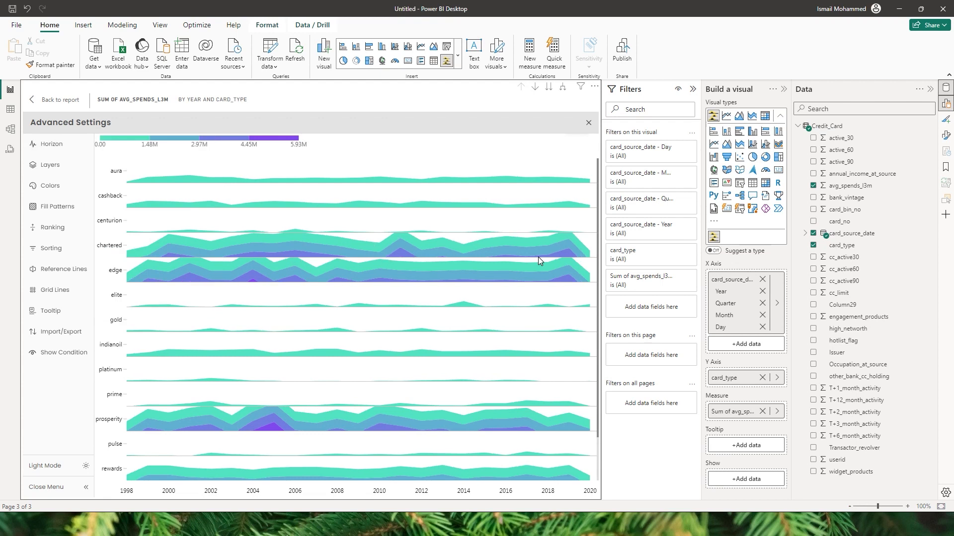
pyautogui.click(49, 144)
pyautogui.click(195, 193)
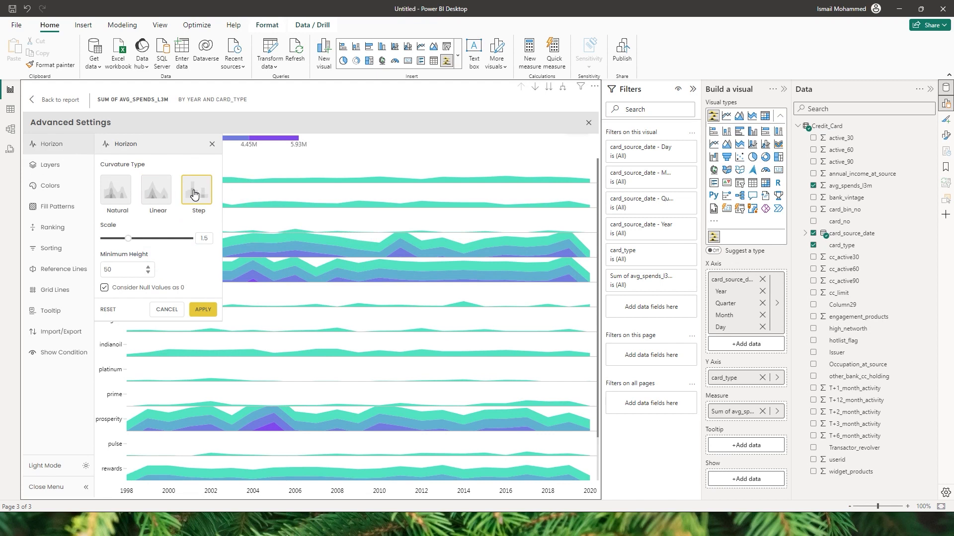
pyautogui.click(204, 310)
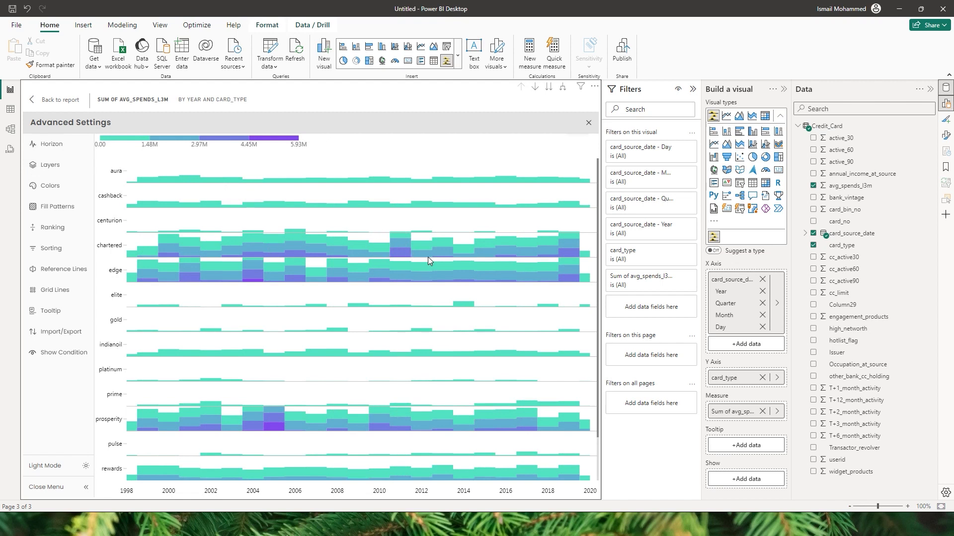
# Step: Return to Natural curvature, apply a scale of 5, then lower it to 1.5
pyautogui.click(51, 143)
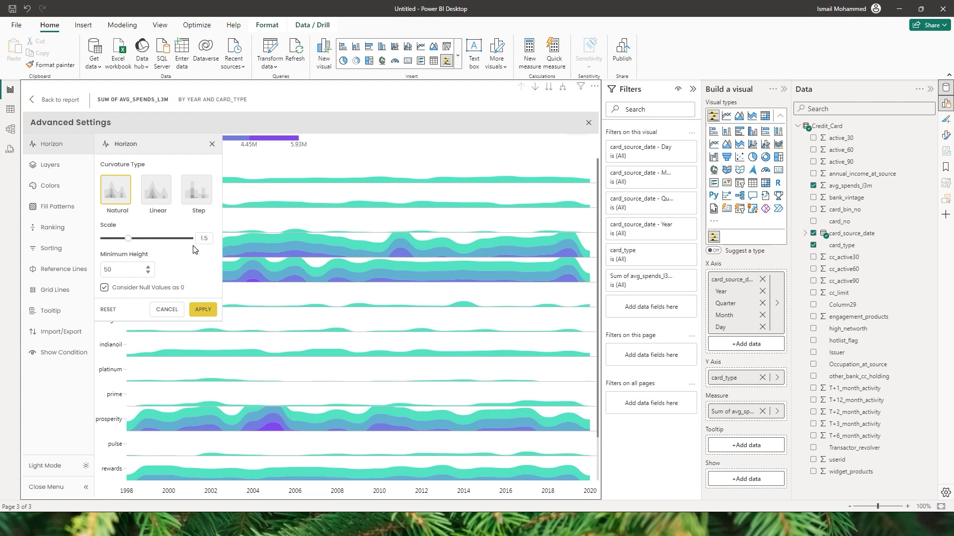
pyautogui.moveTo(129, 238); pyautogui.dragTo(191, 239)
pyautogui.click(204, 311)
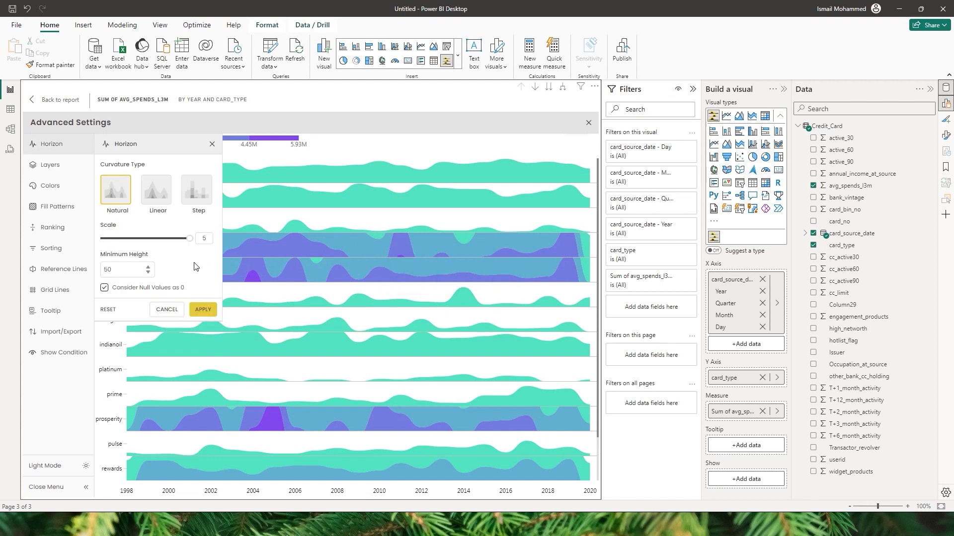
pyautogui.moveTo(189, 243); pyautogui.dragTo(112, 252)
pyautogui.click(196, 310)
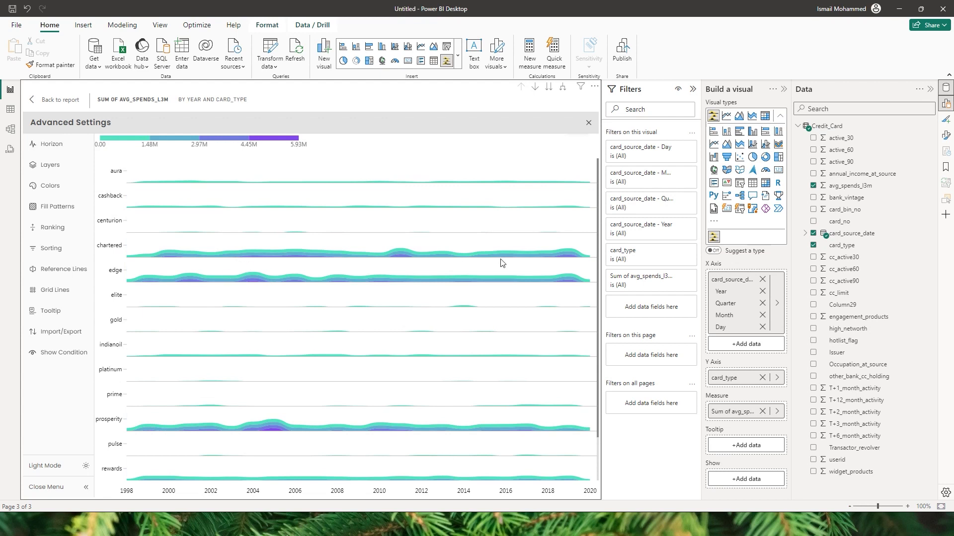
pyautogui.click(55, 148)
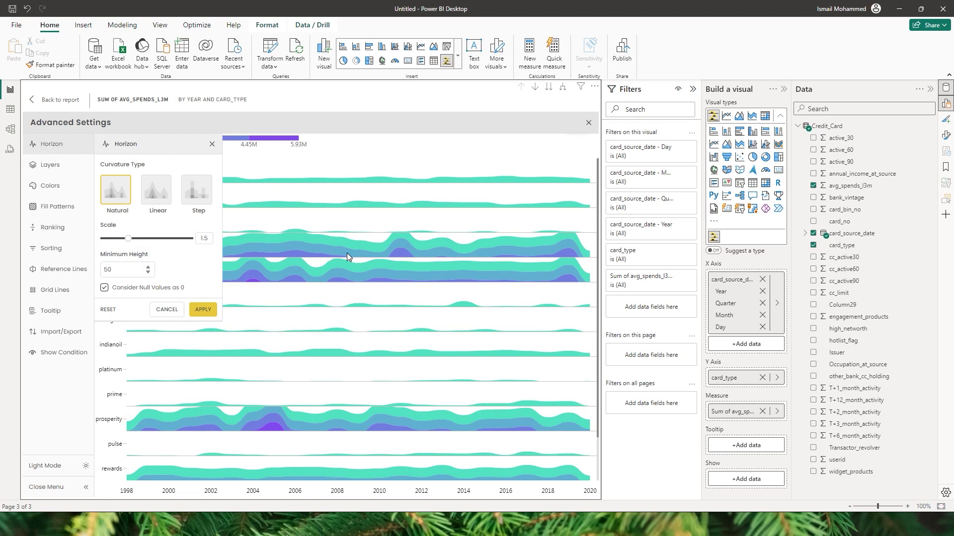
# Step: Set the Horizon Minimum Height to 100 and apply it
pyautogui.doubleClick(107, 269)
pyautogui.write('100')
pyautogui.click(200, 310)
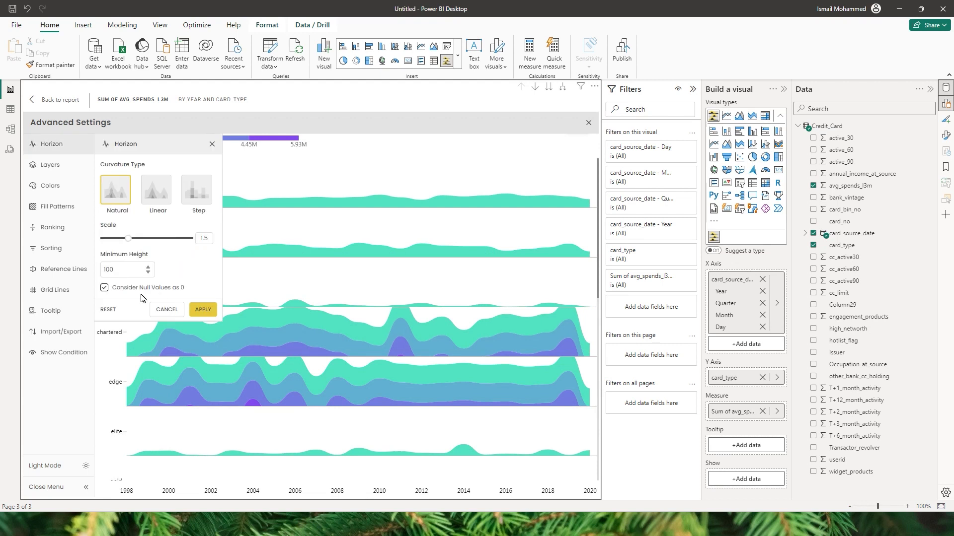
# Step: Uncheck Consider Null Values as 0 and apply the change
pyautogui.moveTo(251, 309)
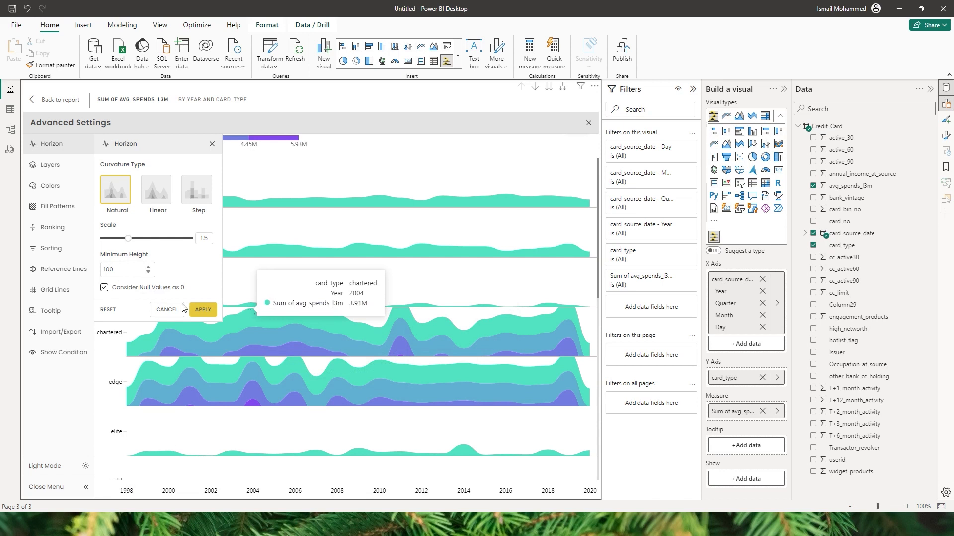
pyautogui.click(103, 288)
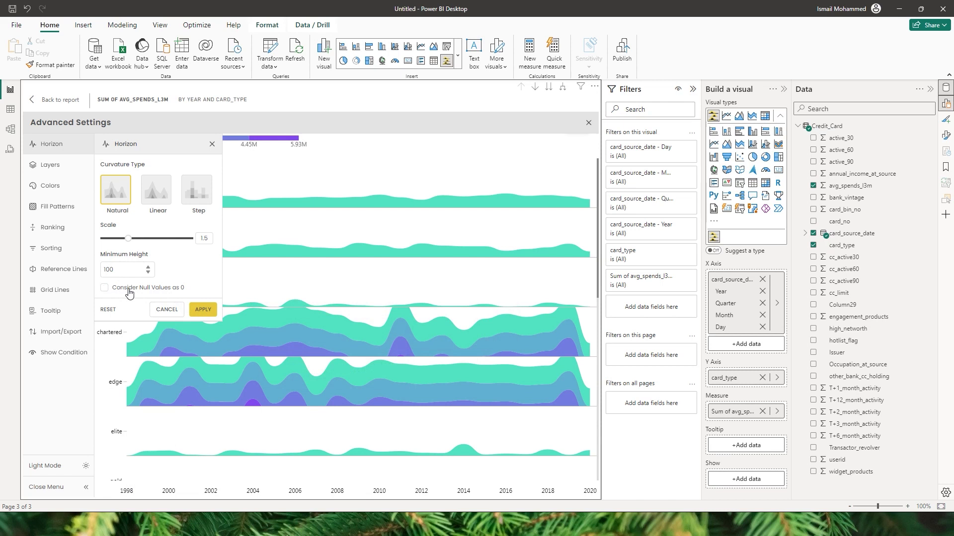
pyautogui.click(204, 310)
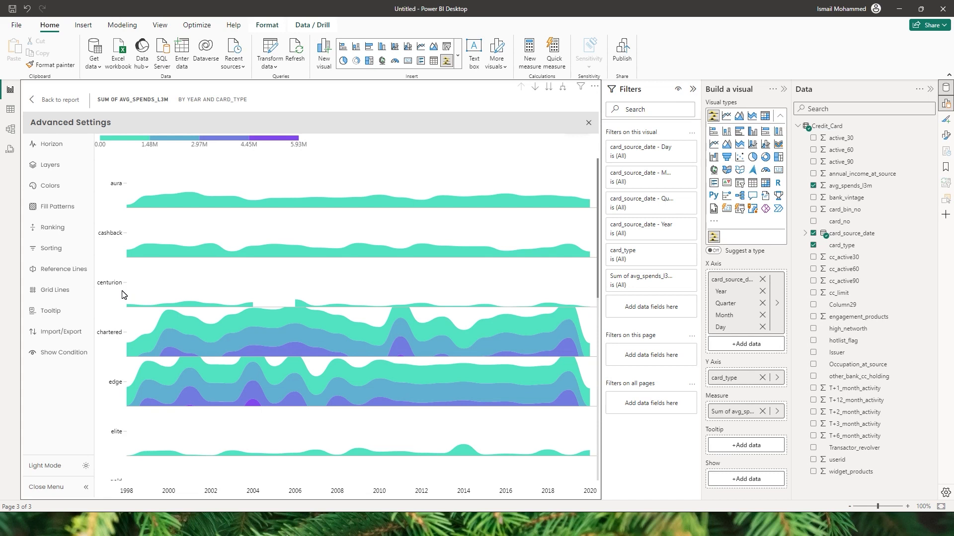
# Step: Set the Layers Base Value to 150000 with the negative layer shown, and apply
pyautogui.click(49, 164)
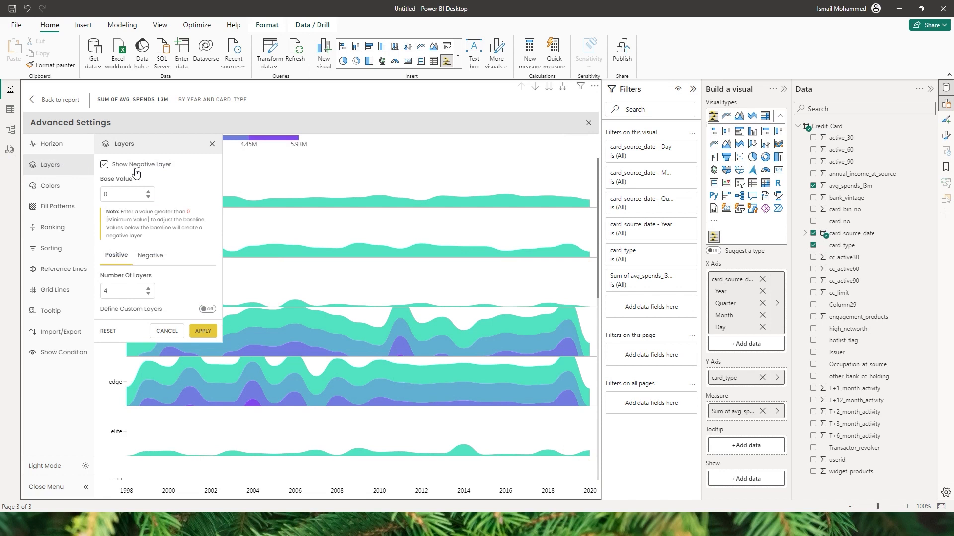
pyautogui.click(201, 331)
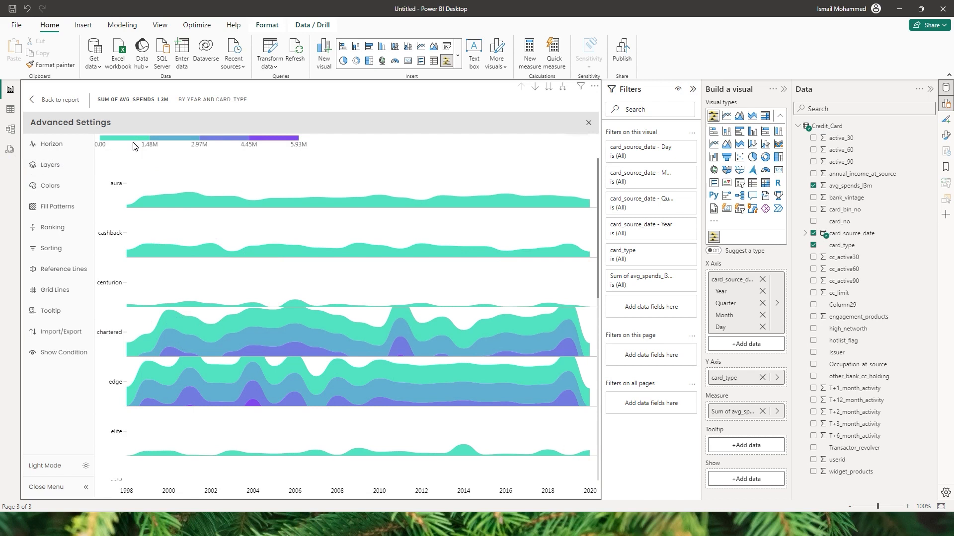
pyautogui.click(87, 165)
pyautogui.doubleClick(134, 201)
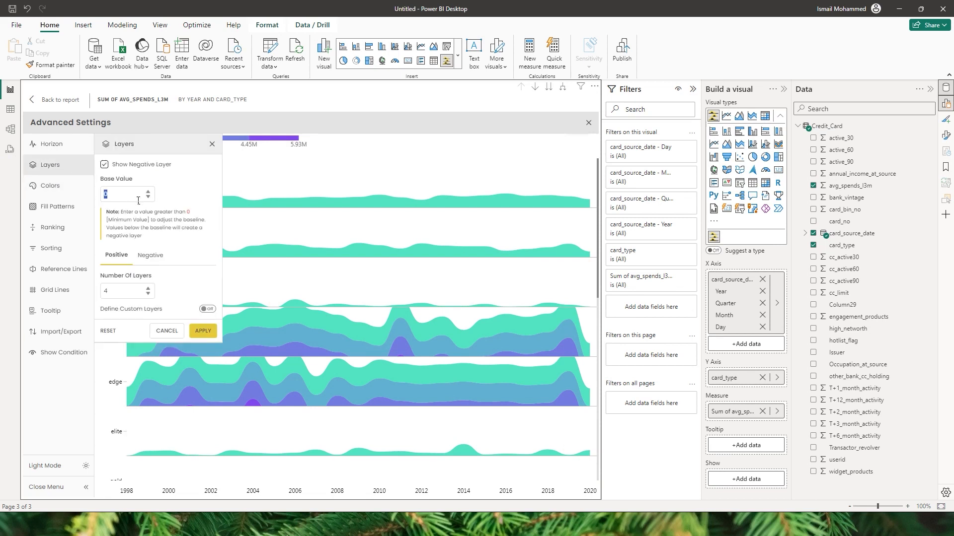
pyautogui.write('150000')
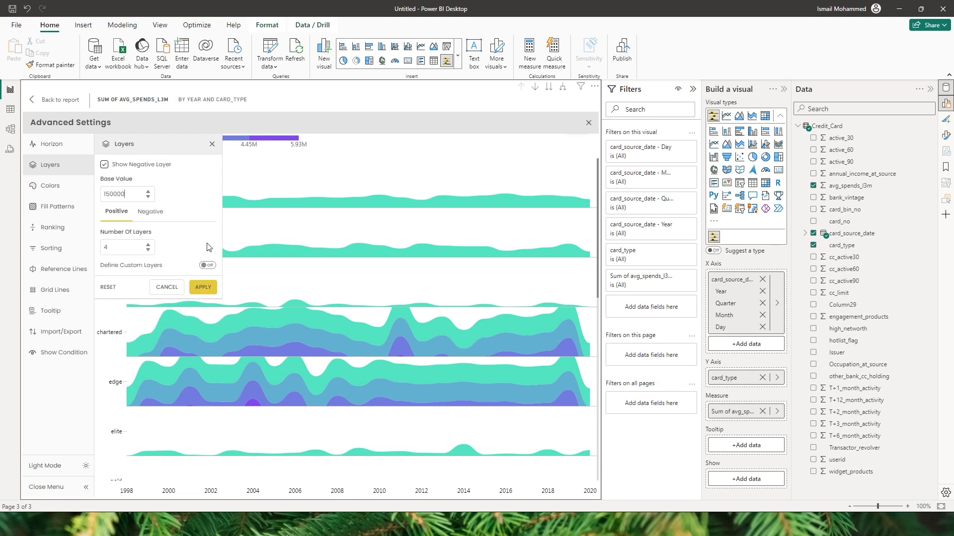
pyautogui.click(201, 290)
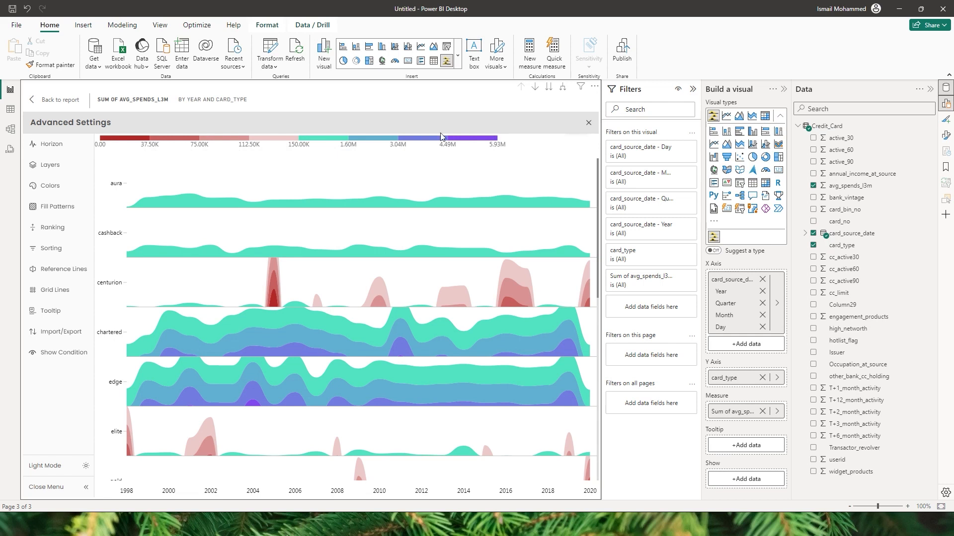
# Step: Review the Negative and Positive layer tabs and apply 2 positive layers
pyautogui.click(60, 168)
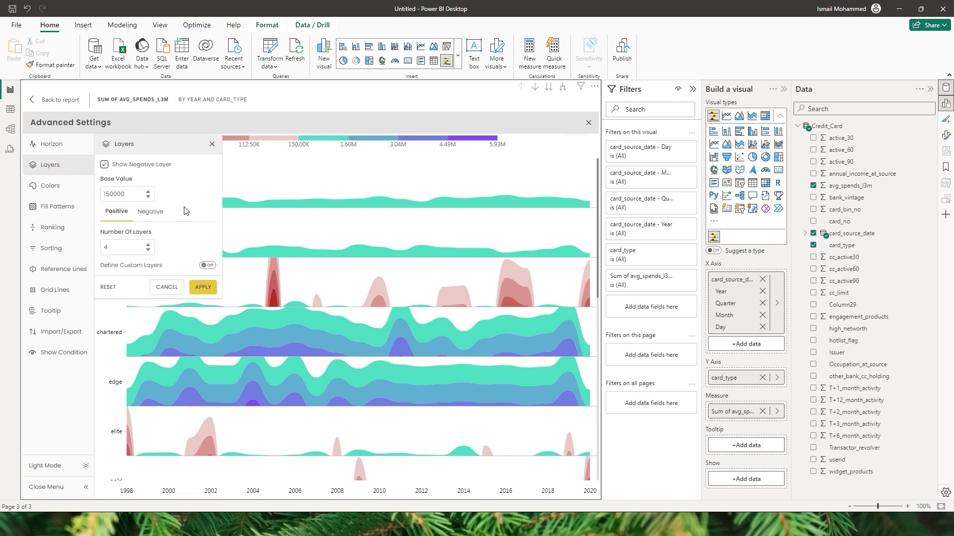
pyautogui.click(156, 214)
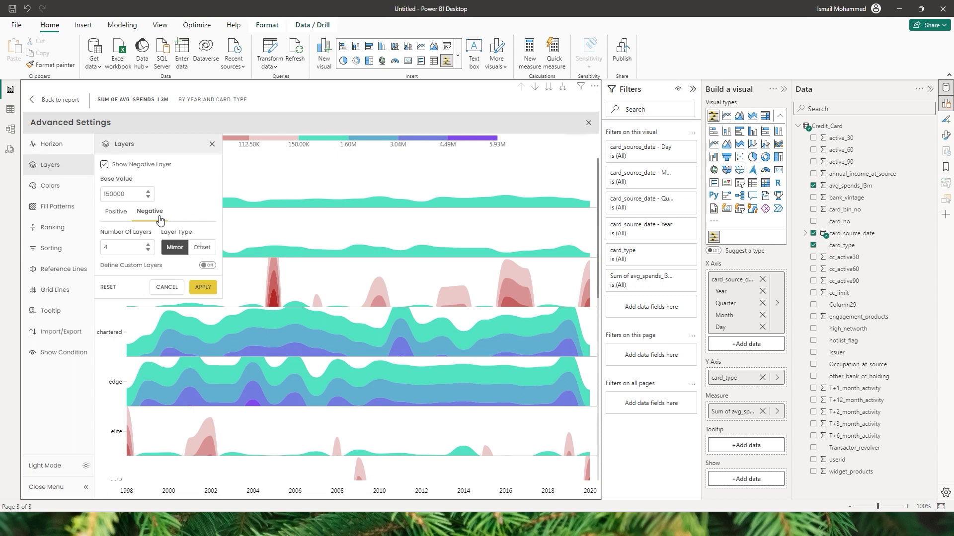
pyautogui.click(117, 214)
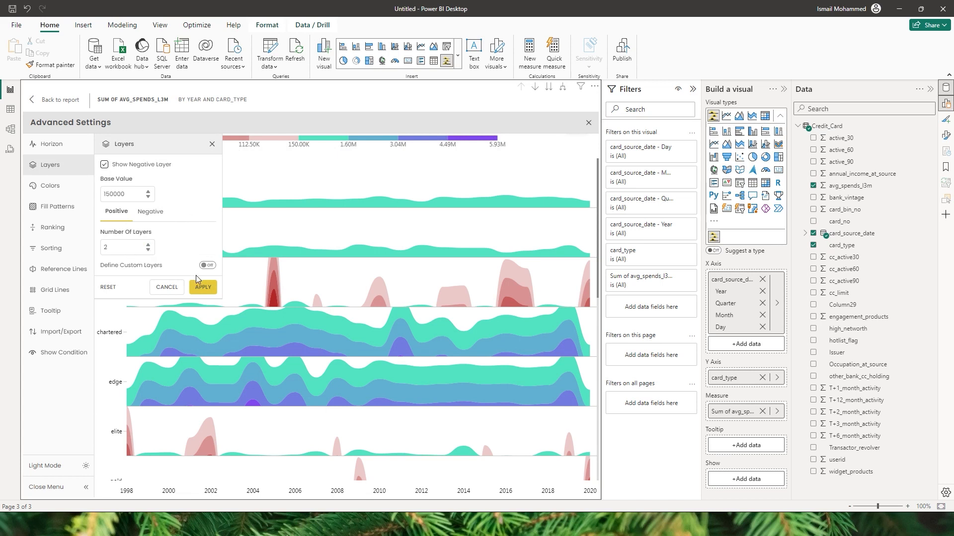
pyautogui.click(203, 287)
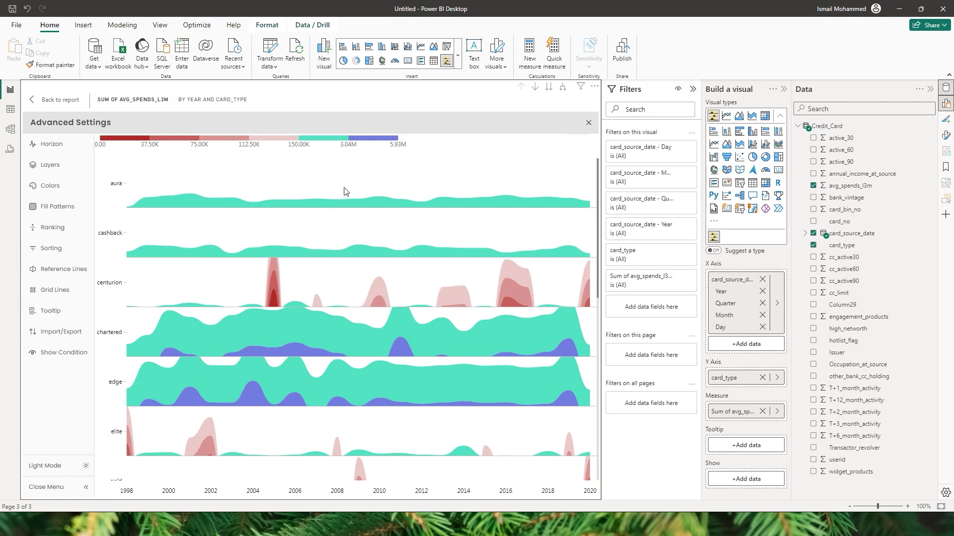
# Step: Raise the positive Number Of Layers to 6 and apply it
pyautogui.click(46, 167)
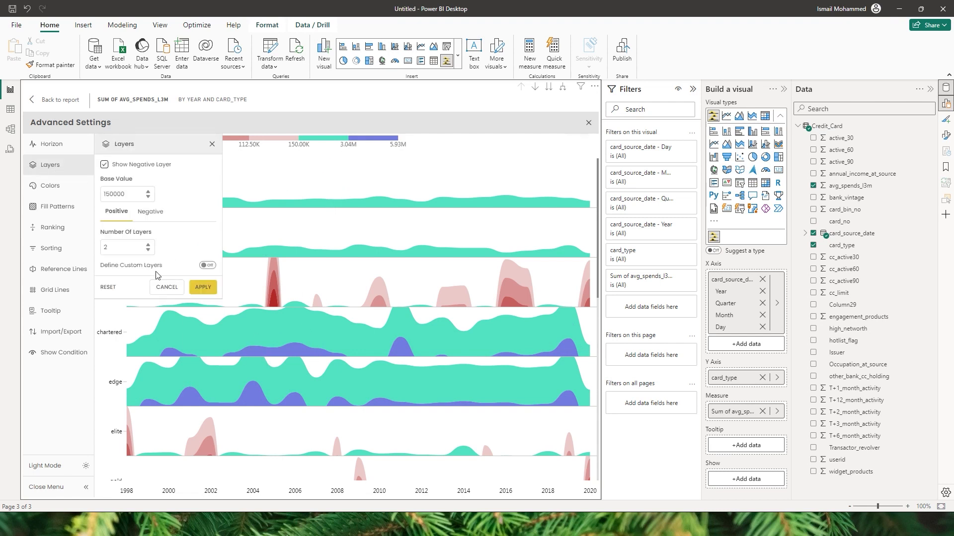
pyautogui.write('4')
pyautogui.click(148, 244)
pyautogui.click(148, 244)
pyautogui.click(203, 287)
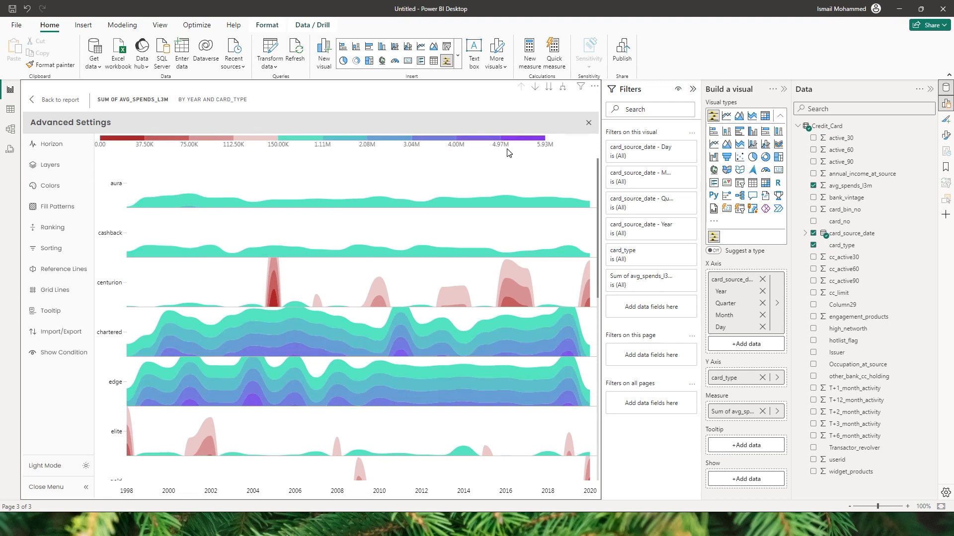
pyautogui.click(49, 164)
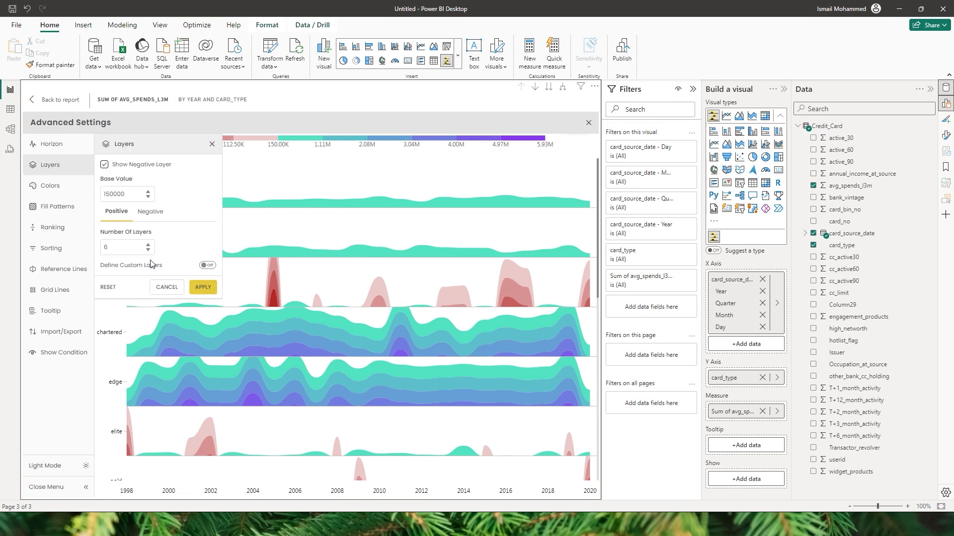
# Step: Enable Define Custom Layers with upper bounds 200000 and 250000 for the first two layers
pyautogui.click(206, 266)
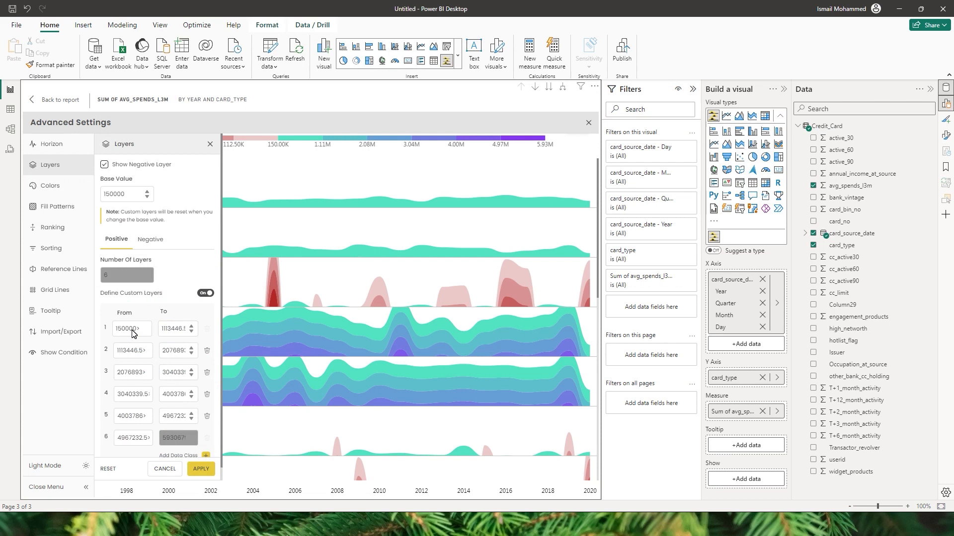
pyautogui.doubleClick(175, 333)
pyautogui.write('20000')
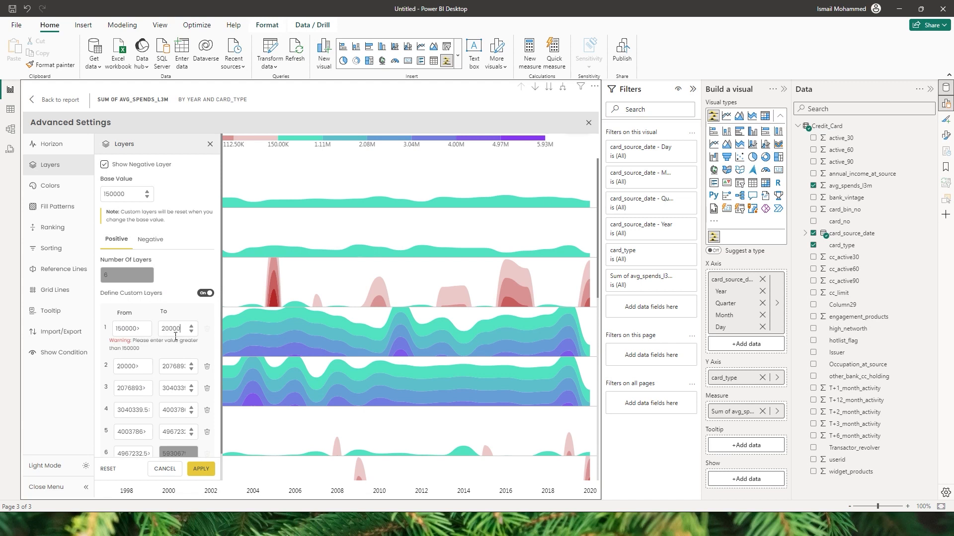
pyautogui.write('0')
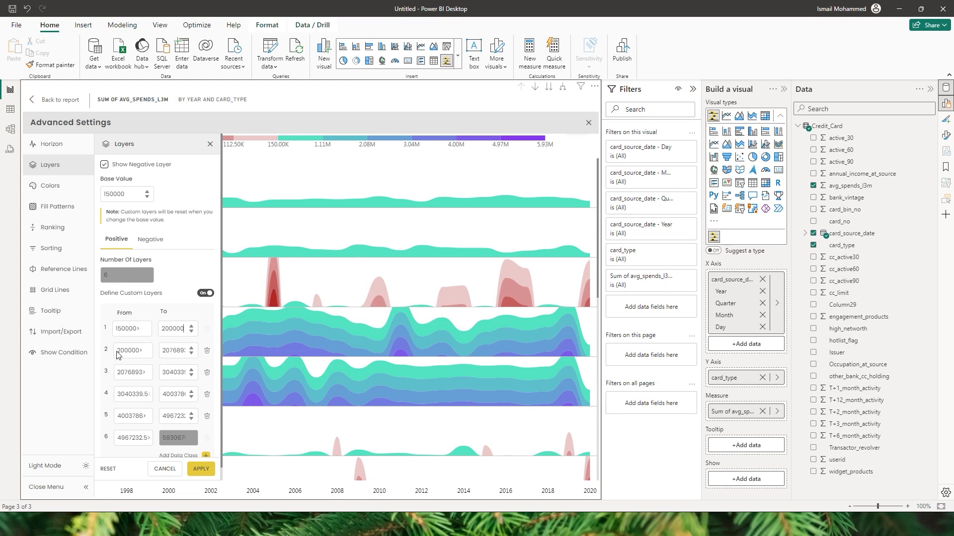
pyautogui.doubleClick(169, 351)
pyautogui.write('250000')
# Step: Delete three extra custom layer rows and apply the three remaining layers
pyautogui.click(208, 374)
pyautogui.click(208, 373)
pyautogui.click(209, 373)
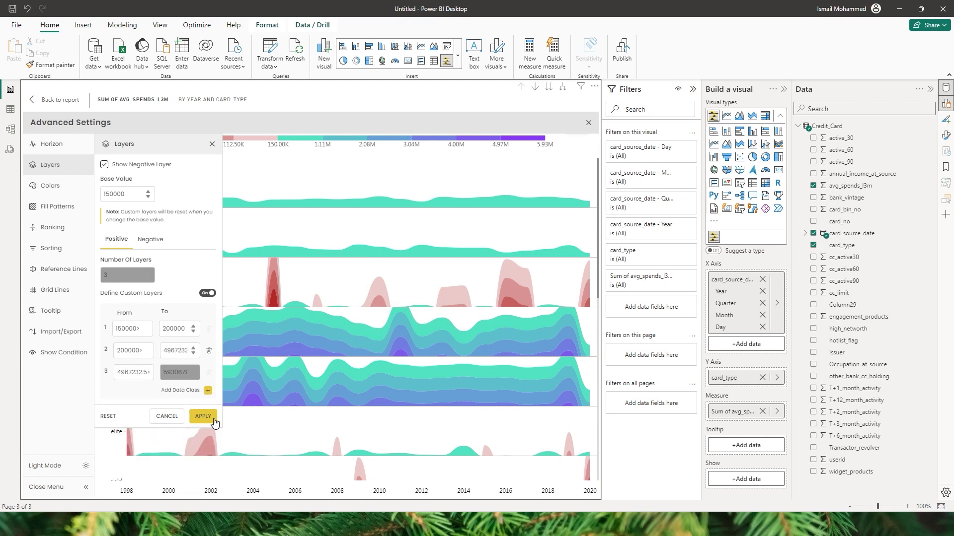
pyautogui.click(203, 416)
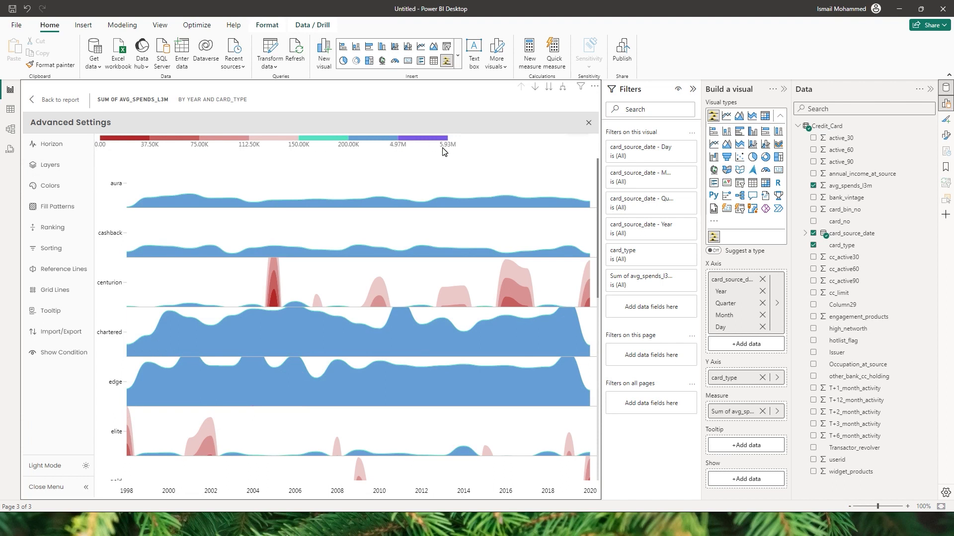
# Step: Set the negative Number Of Layers to 1 and apply
pyautogui.click(50, 165)
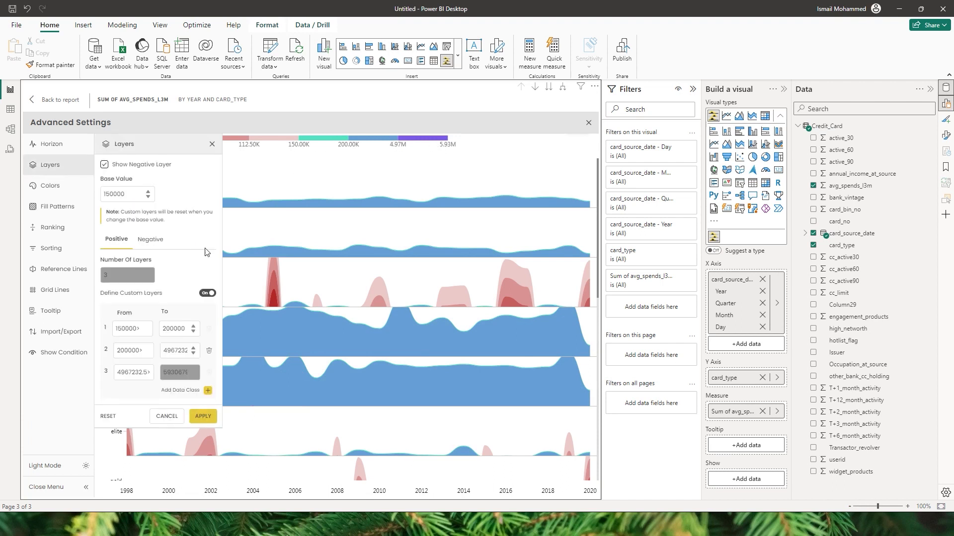
pyautogui.click(150, 241)
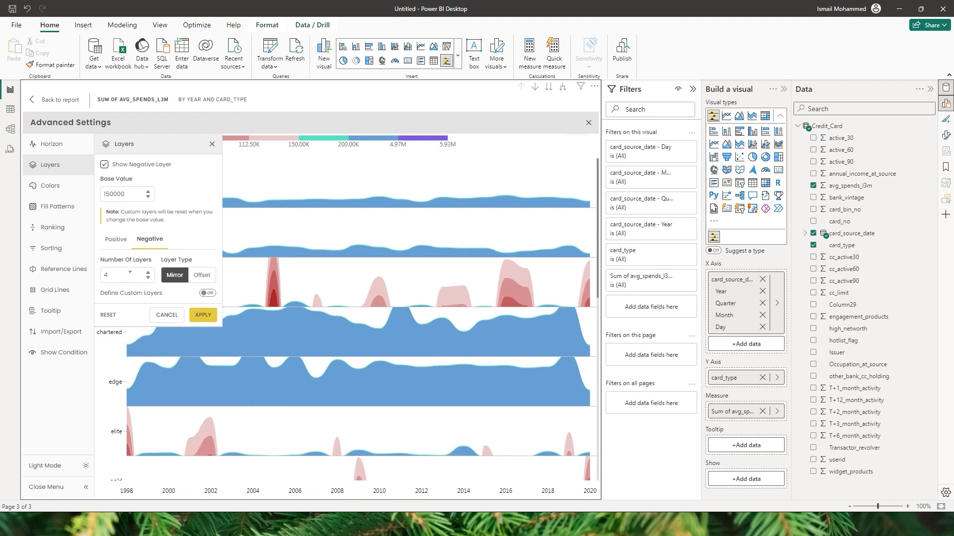
pyautogui.moveTo(107, 276); pyautogui.dragTo(101, 276)
pyautogui.write('1')
pyautogui.click(202, 316)
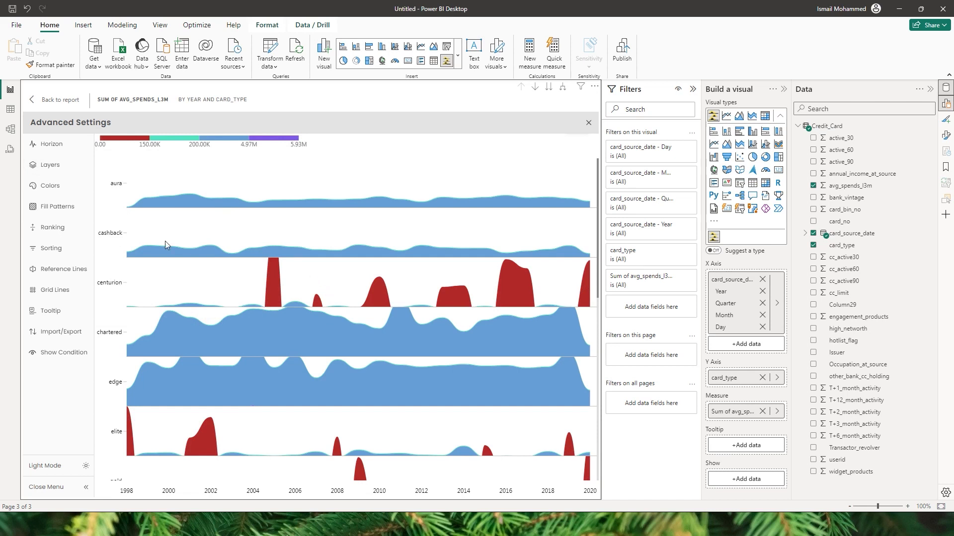
# Step: Switch negative areas to Offset instead of mirroring and apply
pyautogui.click(50, 165)
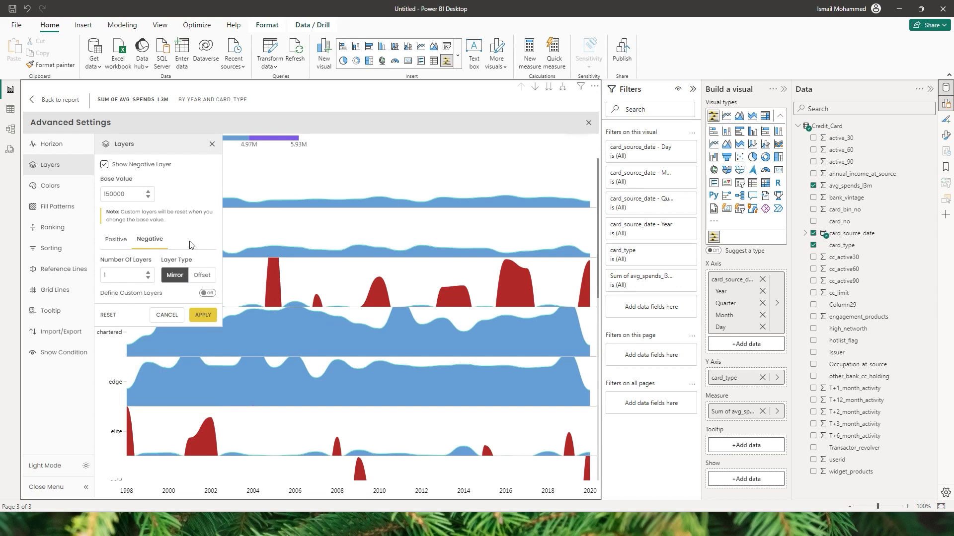
pyautogui.click(207, 280)
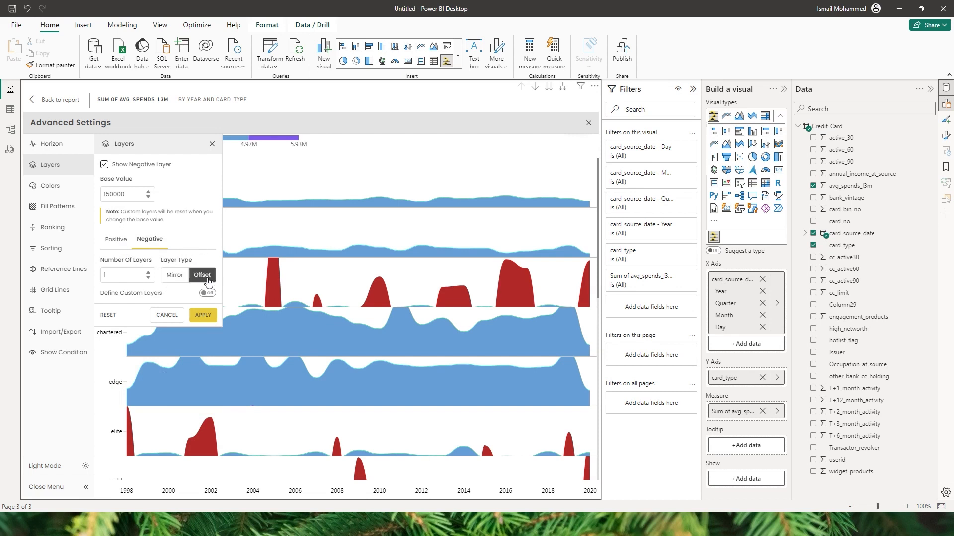
pyautogui.click(199, 316)
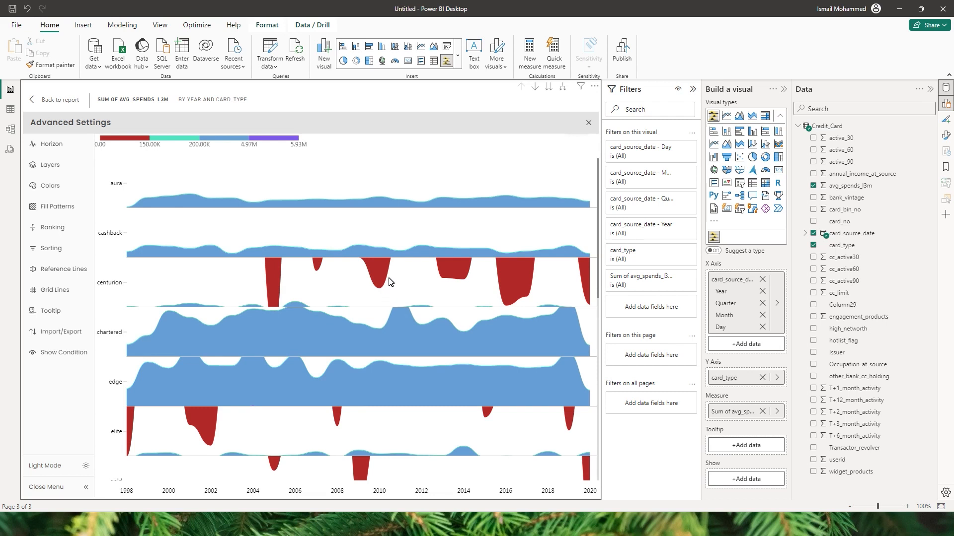
# Step: Turn on custom negative layer ranges, then reset layers and go to Colors
pyautogui.click(68, 165)
pyautogui.click(150, 240)
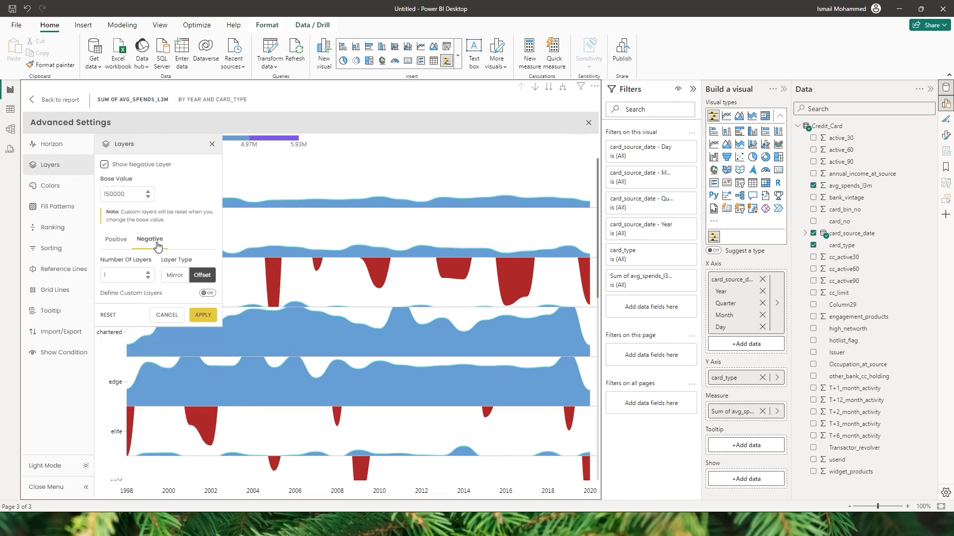
pyautogui.click(205, 294)
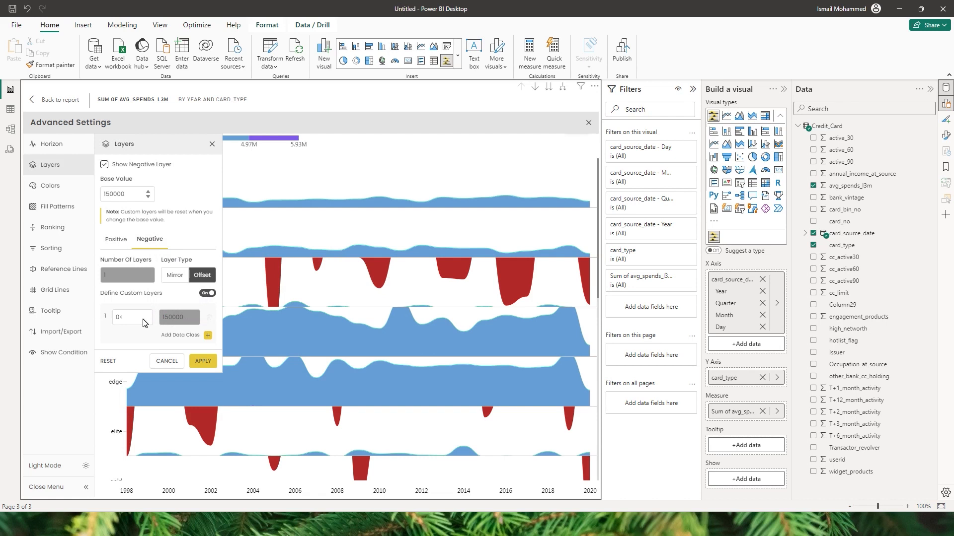
pyautogui.click(52, 186)
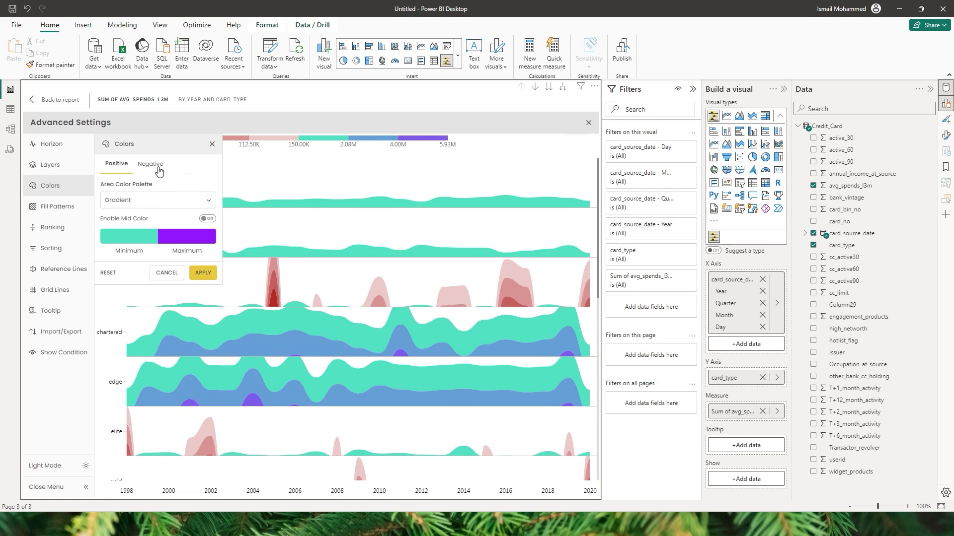
# Step: Change the Area Color Palette to Single blue and apply it
pyautogui.click(140, 200)
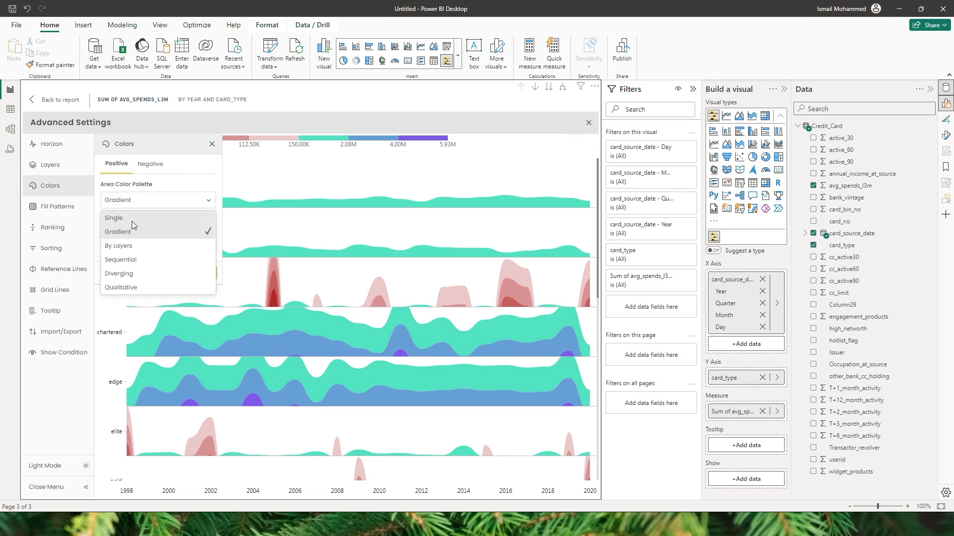
pyautogui.click(139, 218)
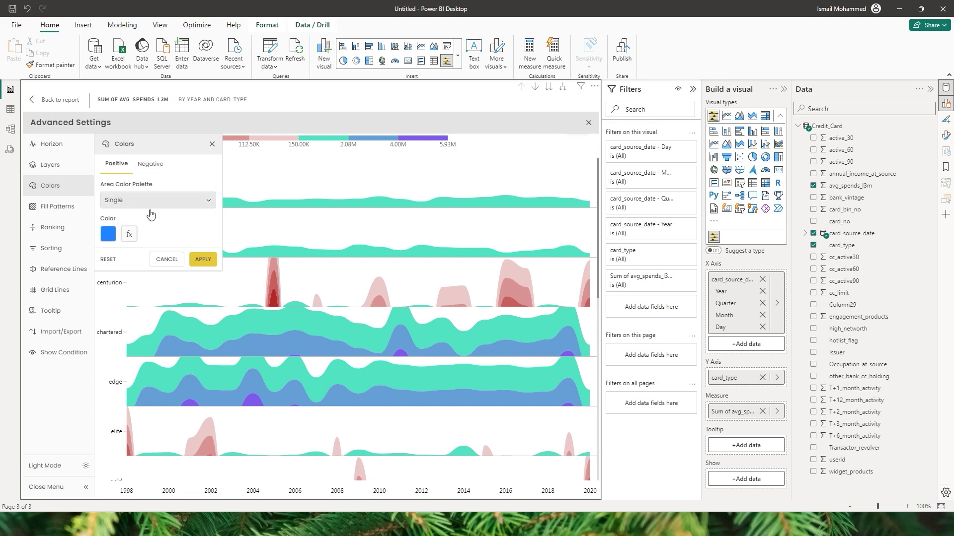
pyautogui.click(203, 259)
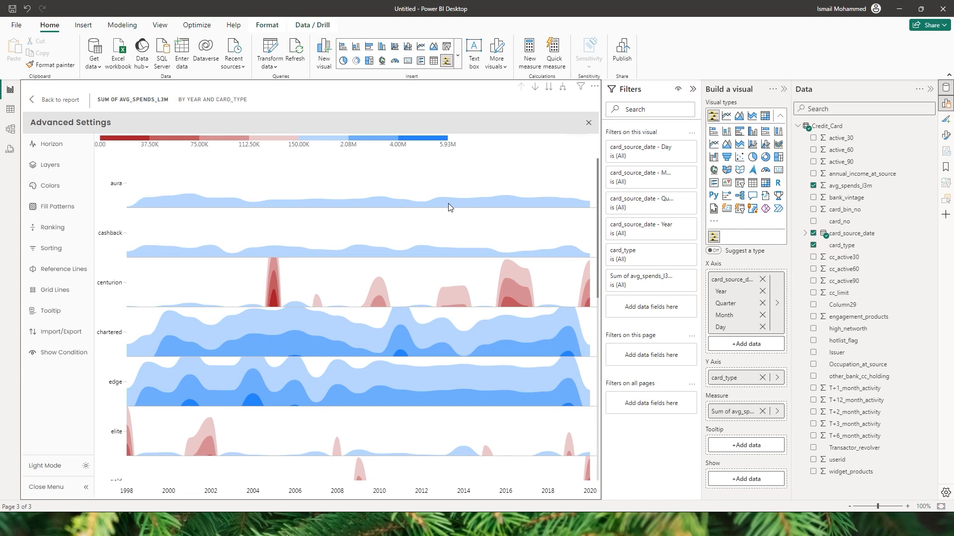
pyautogui.moveTo(314, 341)
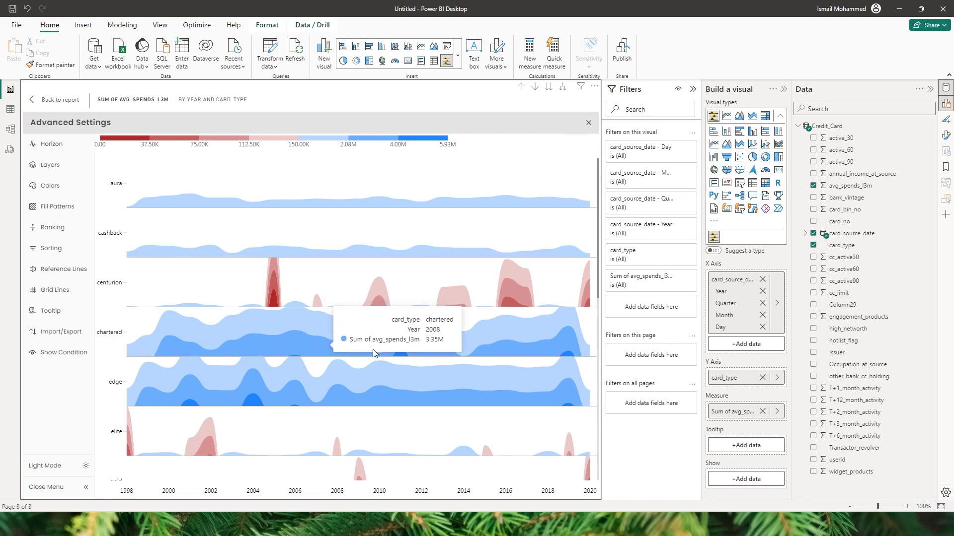
# Step: Switch the area palette back to the teal-to-purple gradient and apply
pyautogui.click(59, 198)
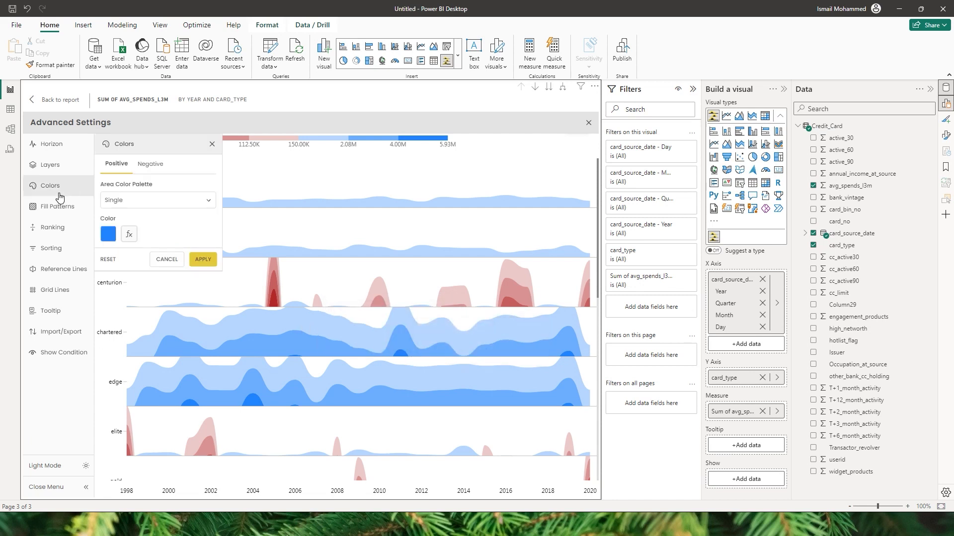
pyautogui.click(129, 201)
pyautogui.click(136, 231)
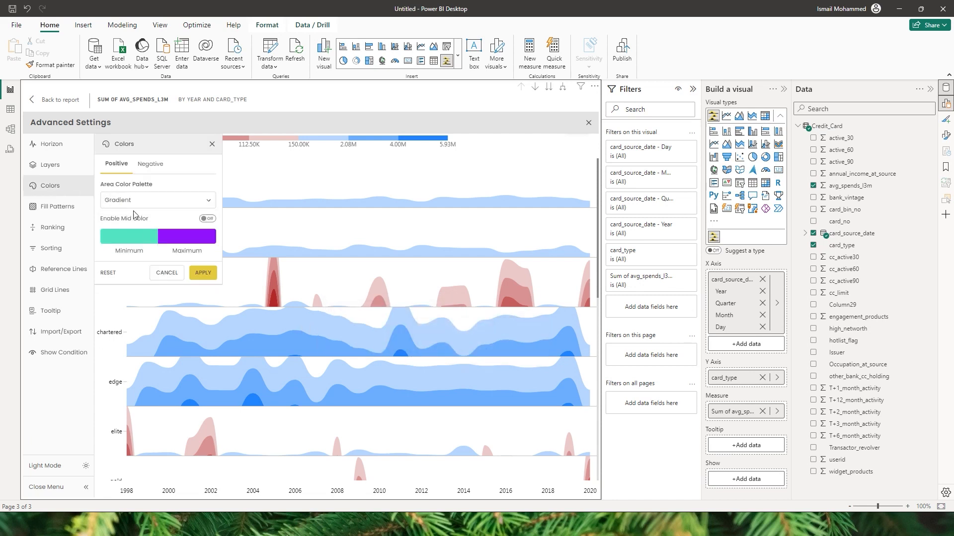
pyautogui.click(202, 274)
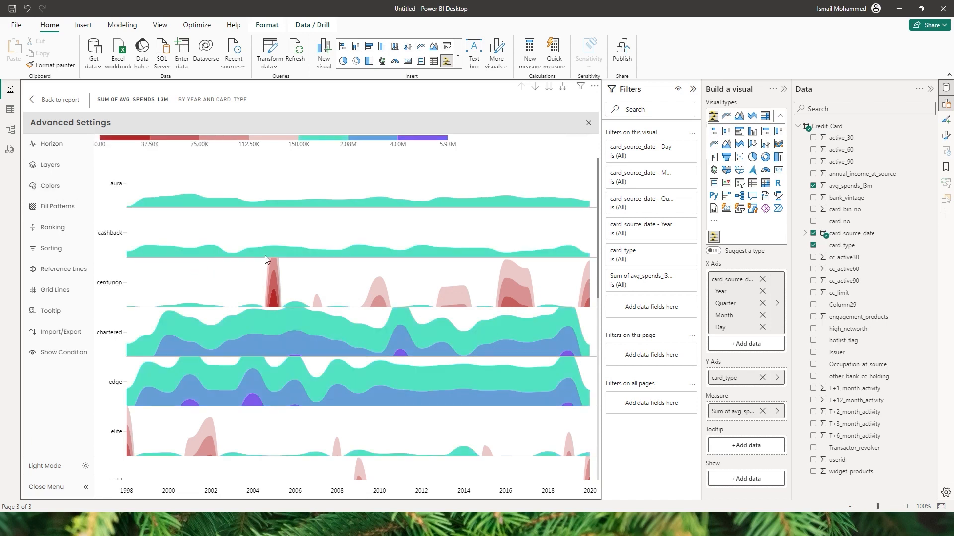
# Step: Add a blue Middle color to the gradient and apply it
pyautogui.click(50, 185)
pyautogui.click(207, 219)
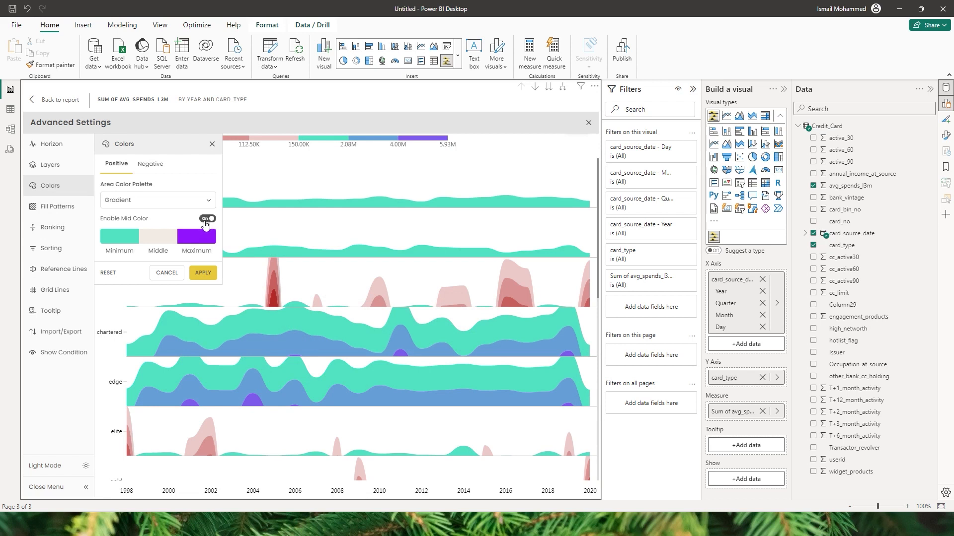
pyautogui.click(167, 241)
pyautogui.click(335, 294)
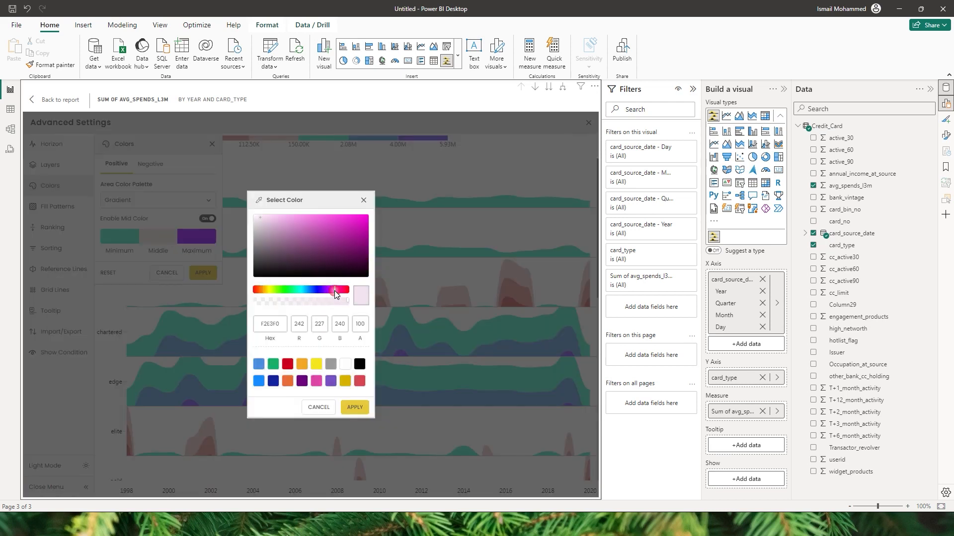
pyautogui.click(328, 294)
pyautogui.click(343, 219)
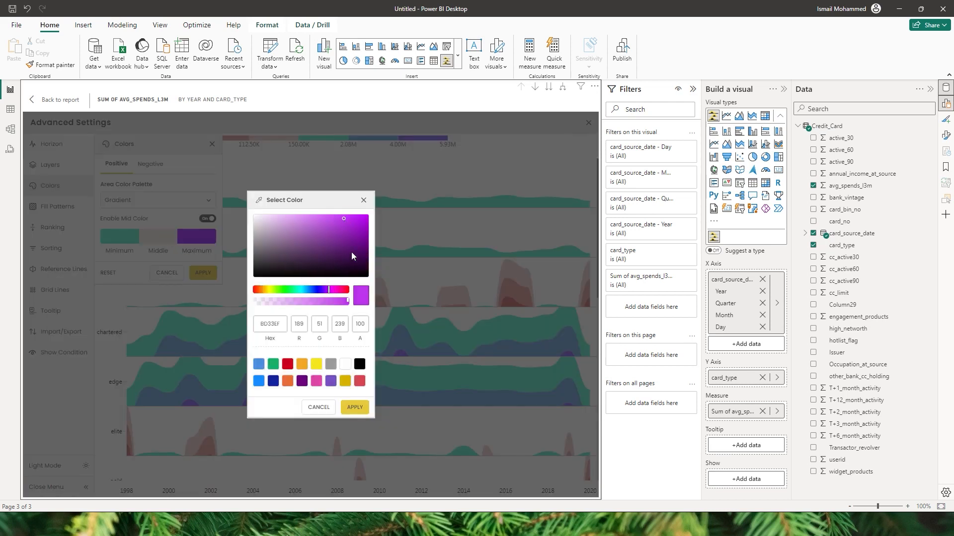
pyautogui.click(313, 289)
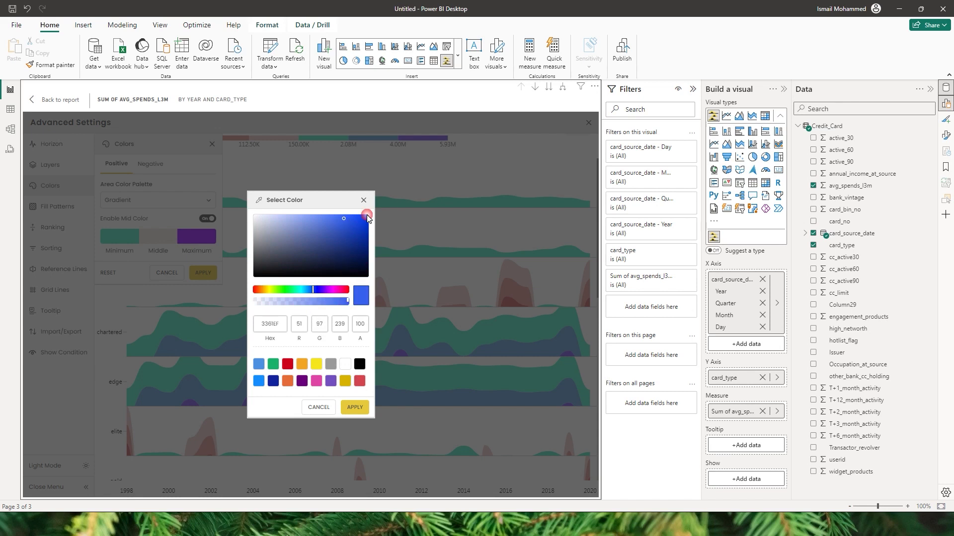
pyautogui.click(355, 408)
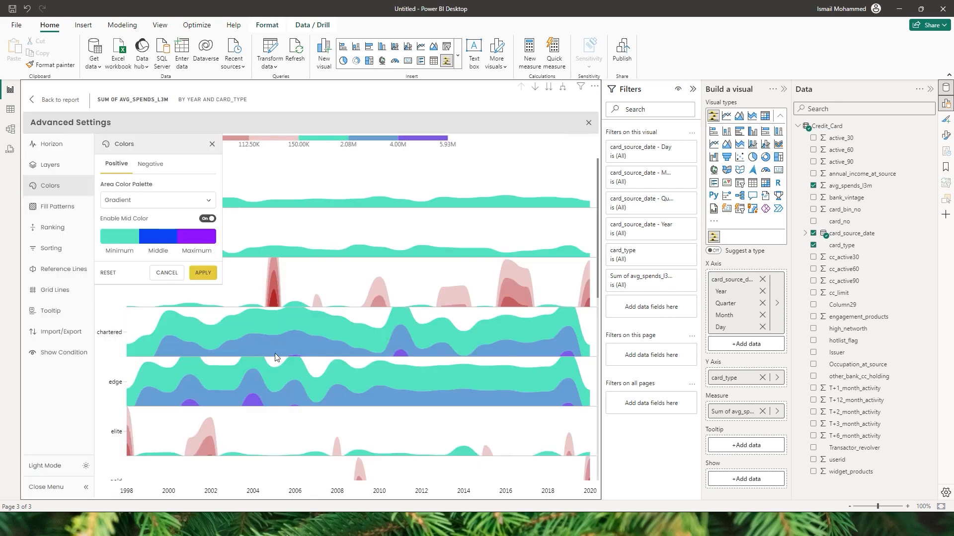
pyautogui.click(205, 279)
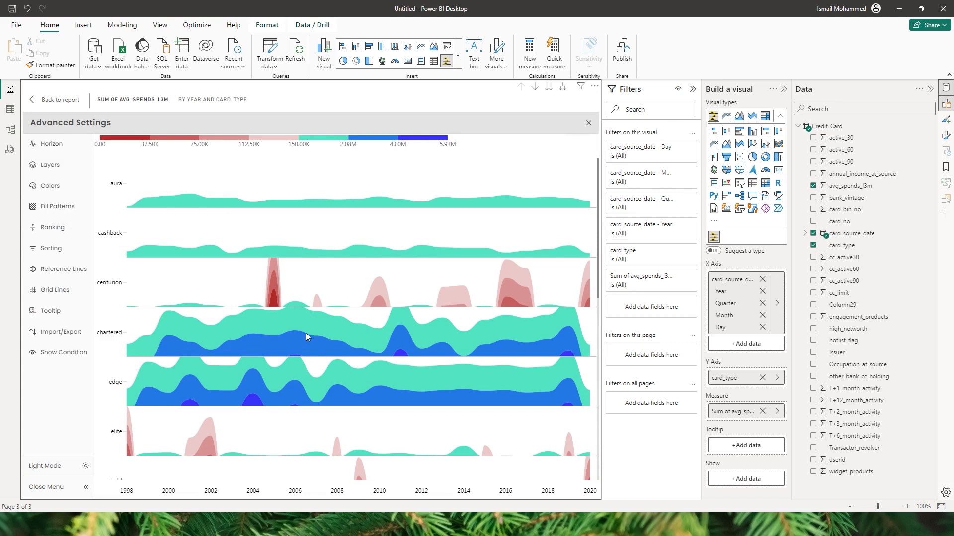
# Step: Colour areas By Layers with Layer 3 in magenta, and apply
pyautogui.click(60, 187)
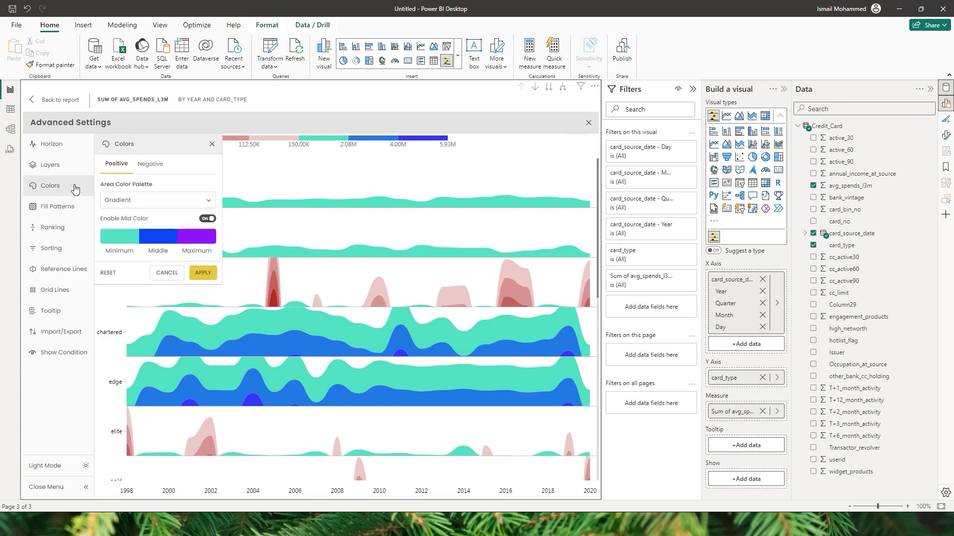
pyautogui.click(149, 201)
pyautogui.click(126, 247)
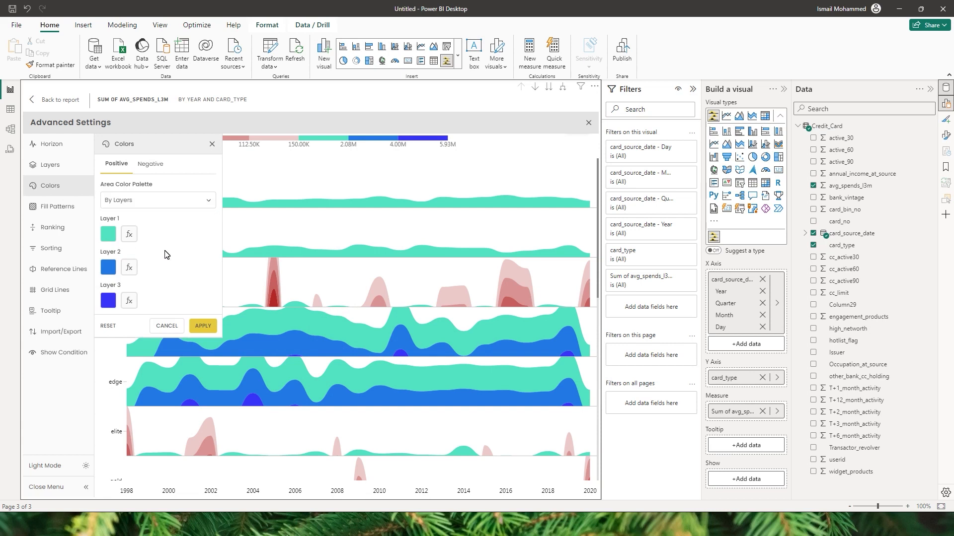
pyautogui.click(110, 302)
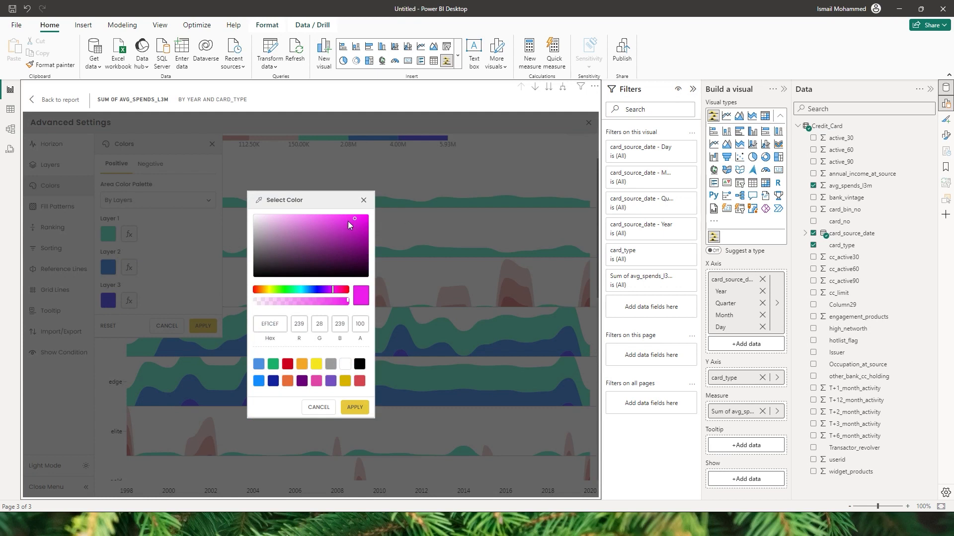
pyautogui.click(356, 408)
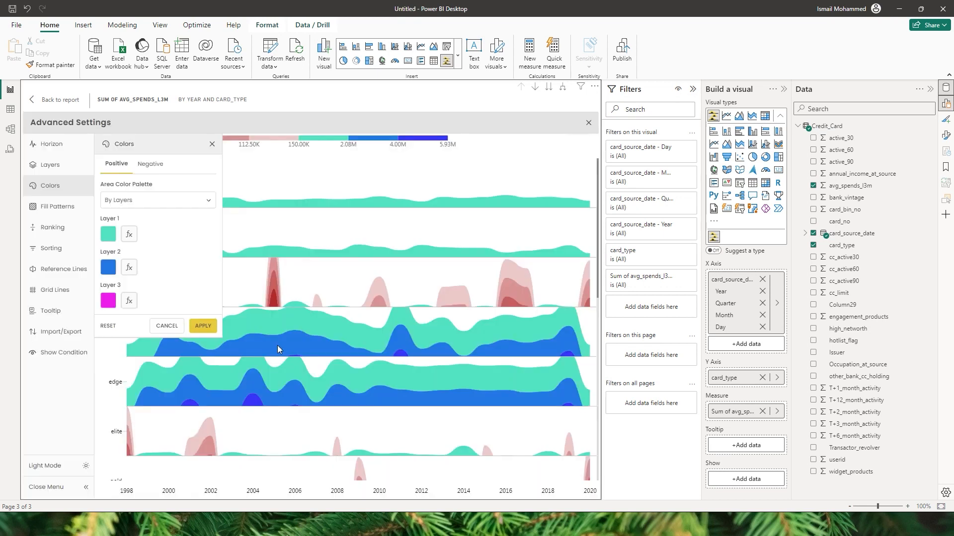
pyautogui.click(207, 326)
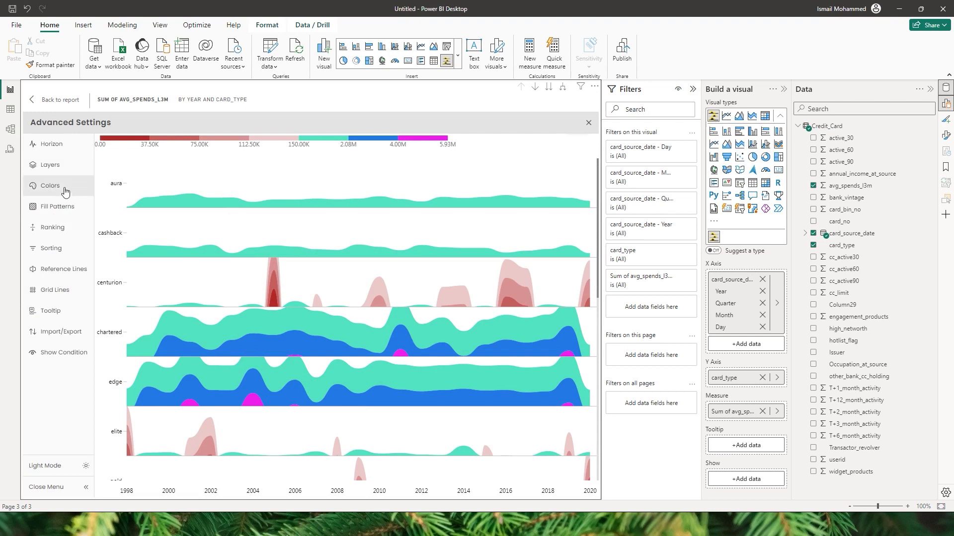
pyautogui.click(45, 186)
pyautogui.click(158, 200)
# Step: Try the Teal sequential palette on the horizon chart
pyautogui.click(131, 260)
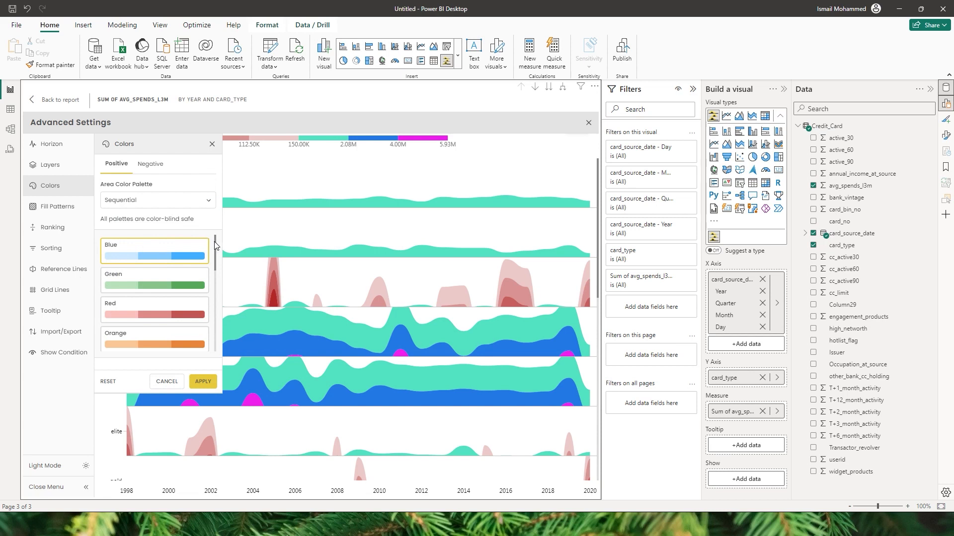
pyautogui.moveTo(215, 243); pyautogui.dragTo(215, 328)
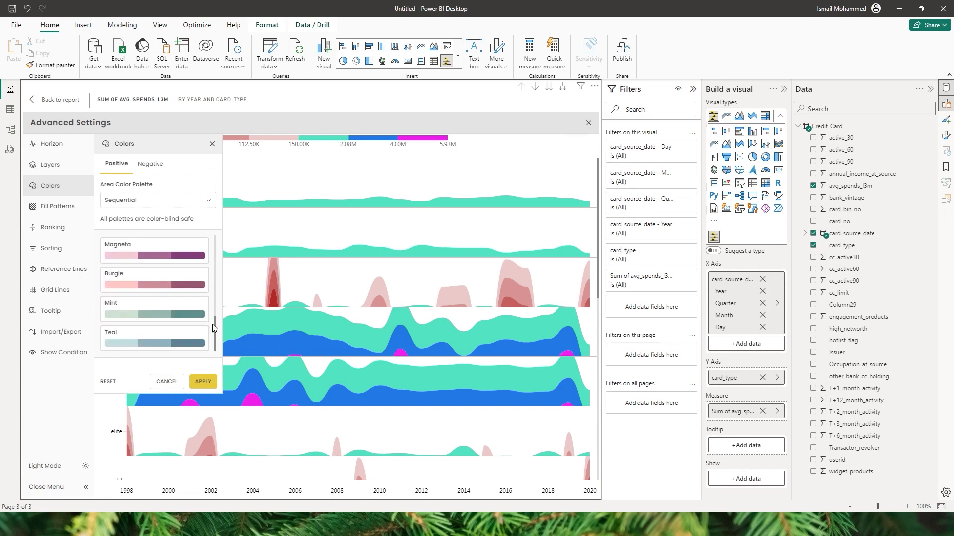
pyautogui.click(132, 347)
pyautogui.click(203, 382)
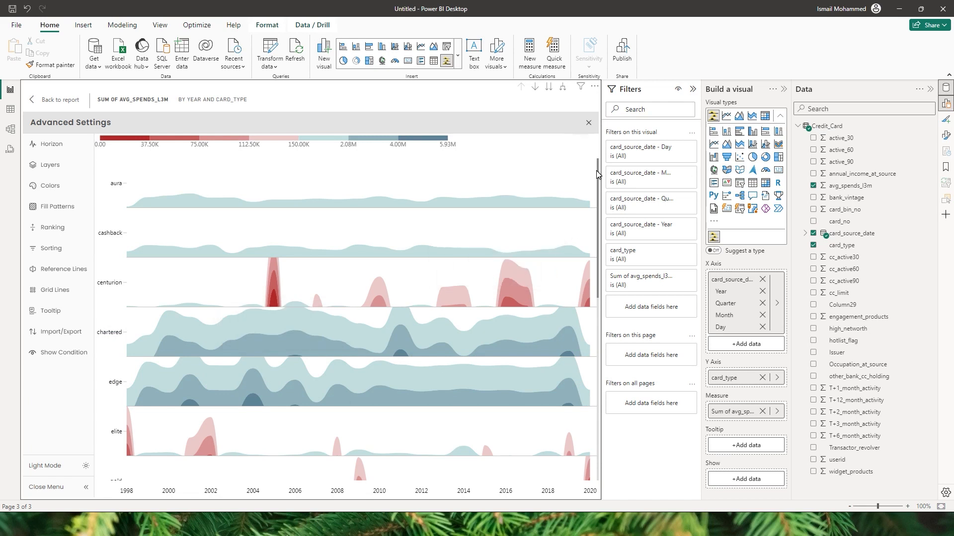
# Step: Switch the chart's colours to the Red to Green diverging palette
pyautogui.click(50, 185)
pyautogui.click(158, 200)
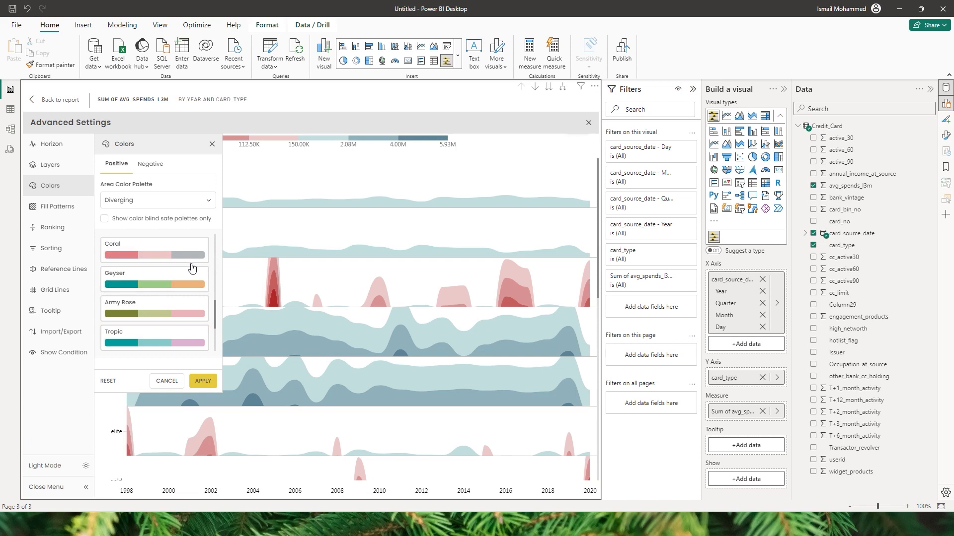
pyautogui.scroll(5, 215, 319)
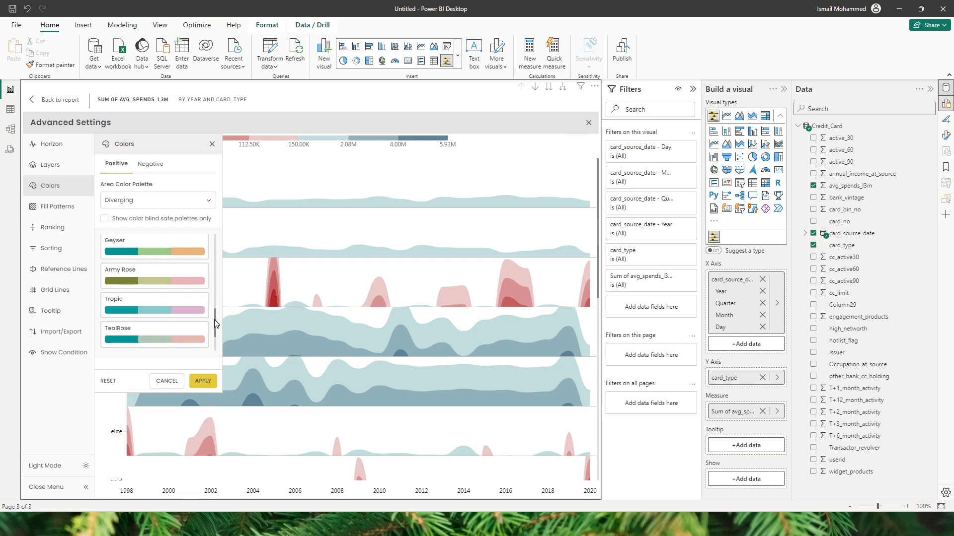
pyautogui.moveTo(210, 266); pyautogui.dragTo(210, 237)
pyautogui.click(129, 284)
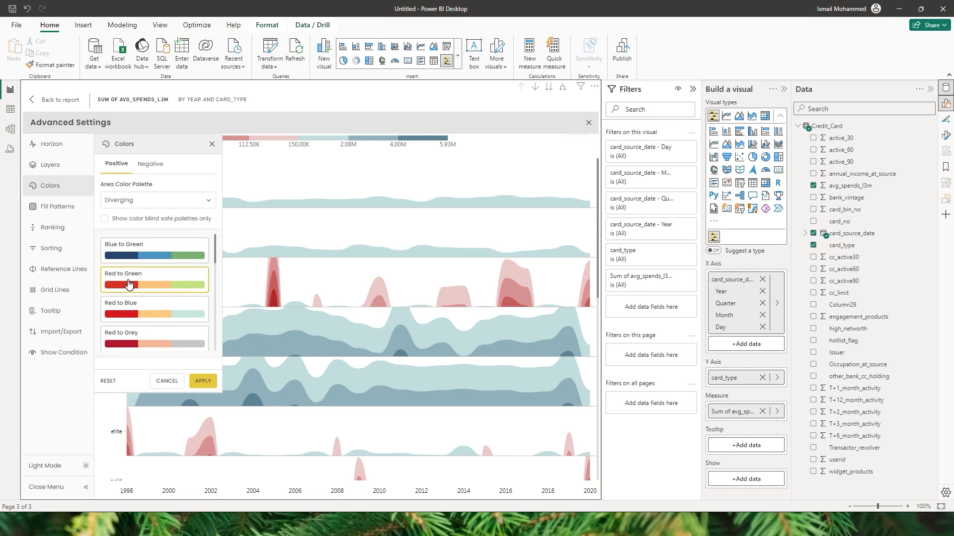
pyautogui.click(201, 380)
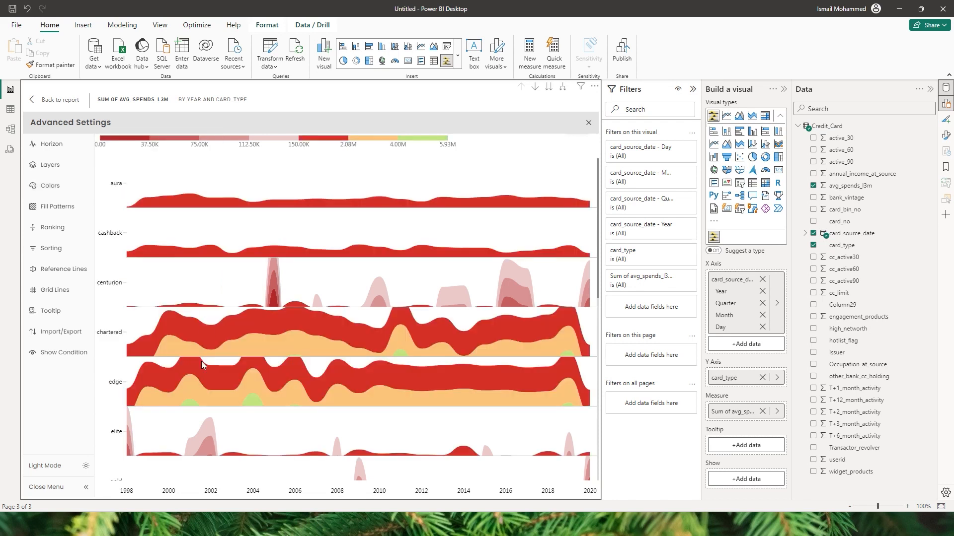
pyautogui.moveTo(298, 329)
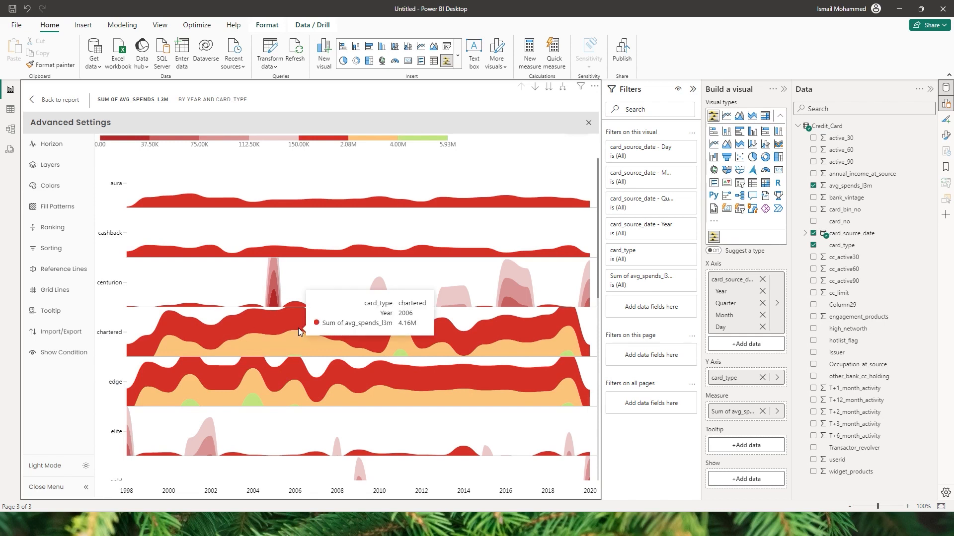
# Step: Apply the Prism qualitative palette to the horizon chart
pyautogui.scroll(-5, 599, 167)
pyautogui.click(50, 185)
pyautogui.click(138, 201)
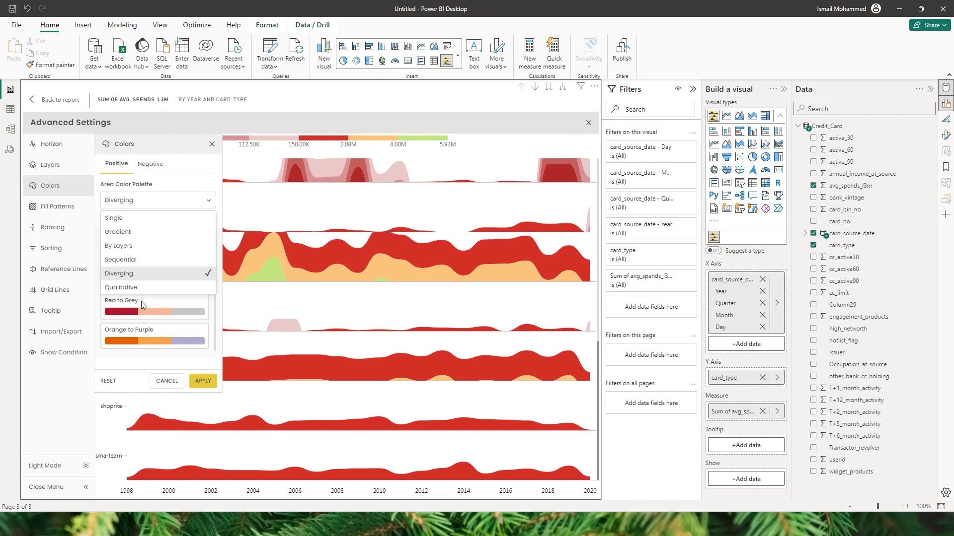
pyautogui.click(127, 289)
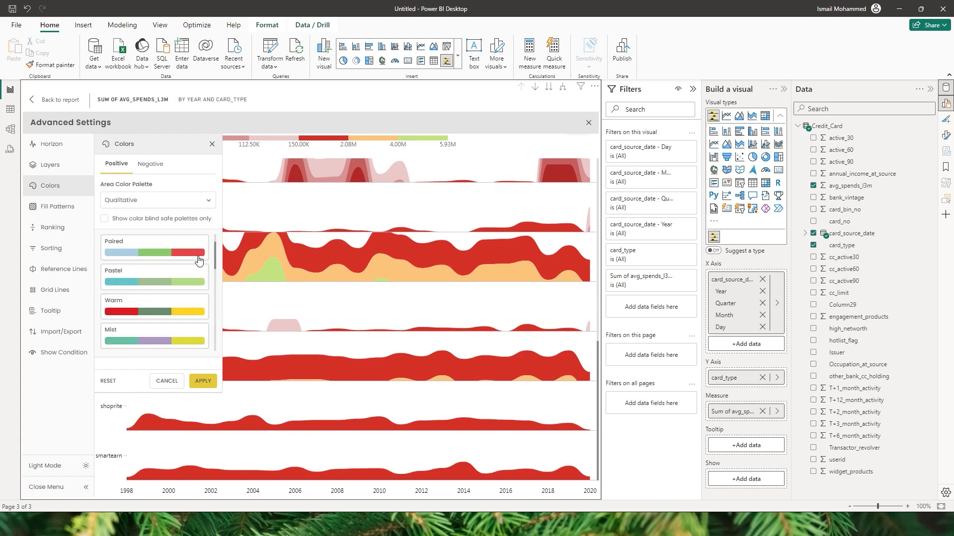
pyautogui.moveTo(216, 252); pyautogui.dragTo(209, 308)
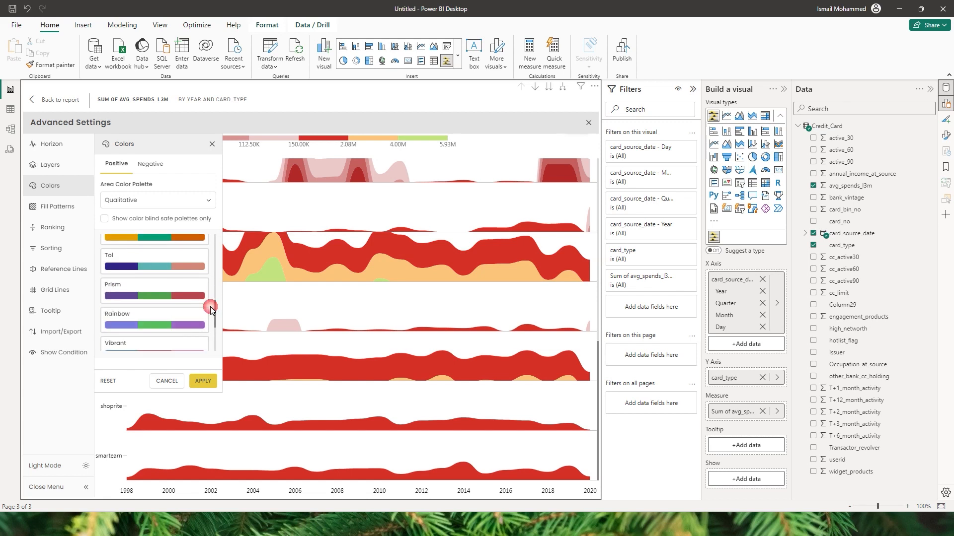
pyautogui.click(132, 299)
pyautogui.click(203, 380)
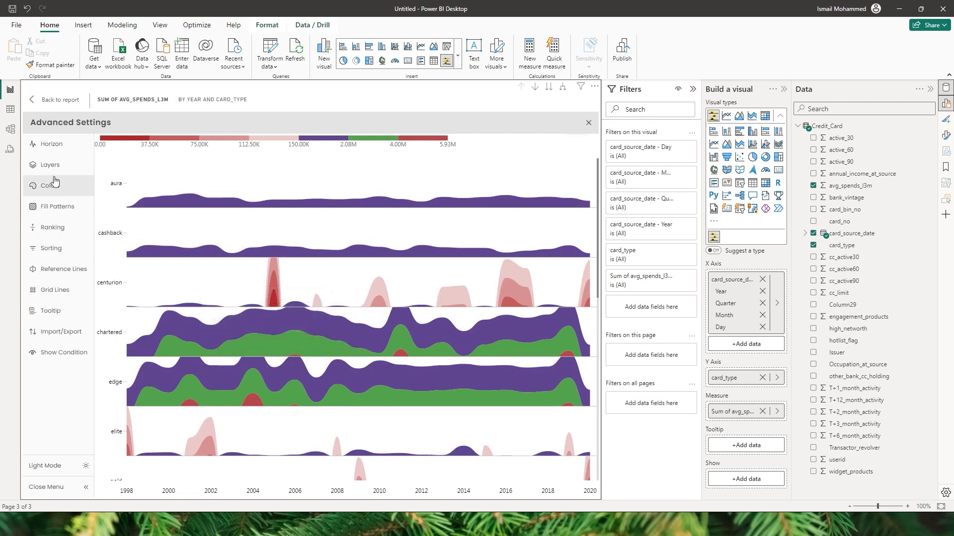
# Step: Set negative-value colours to a qualitative palette and bring up the fill pattern settings
pyautogui.click(50, 185)
pyautogui.click(152, 165)
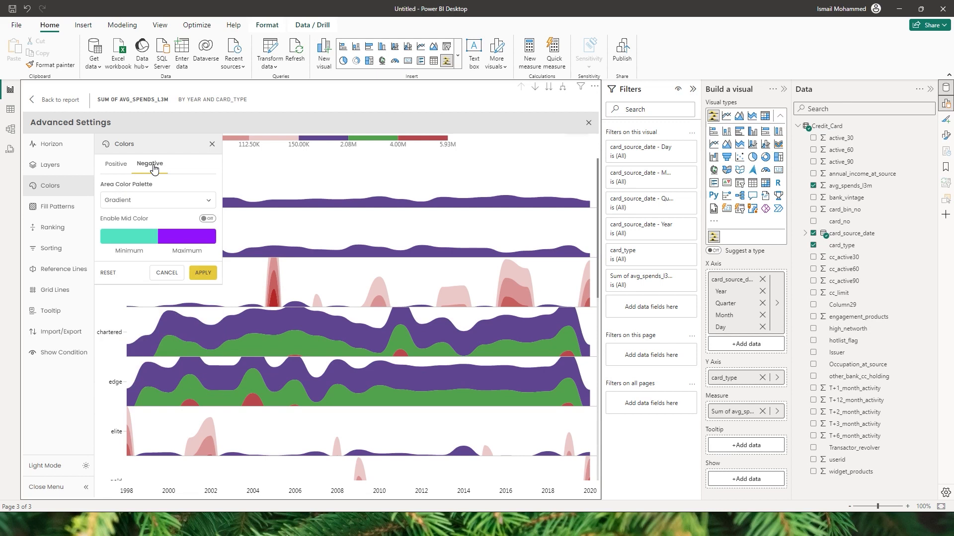
pyautogui.click(155, 201)
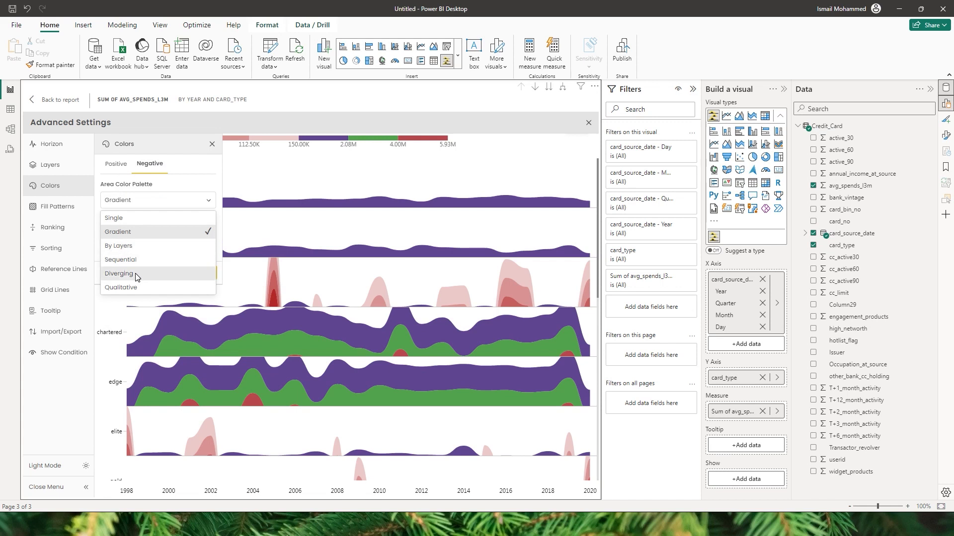
pyautogui.click(136, 286)
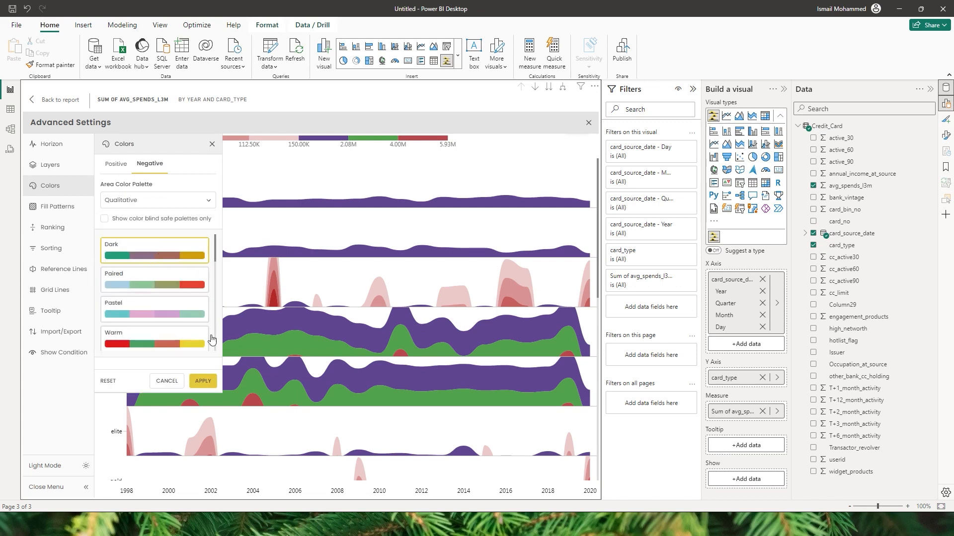
pyautogui.click(55, 190)
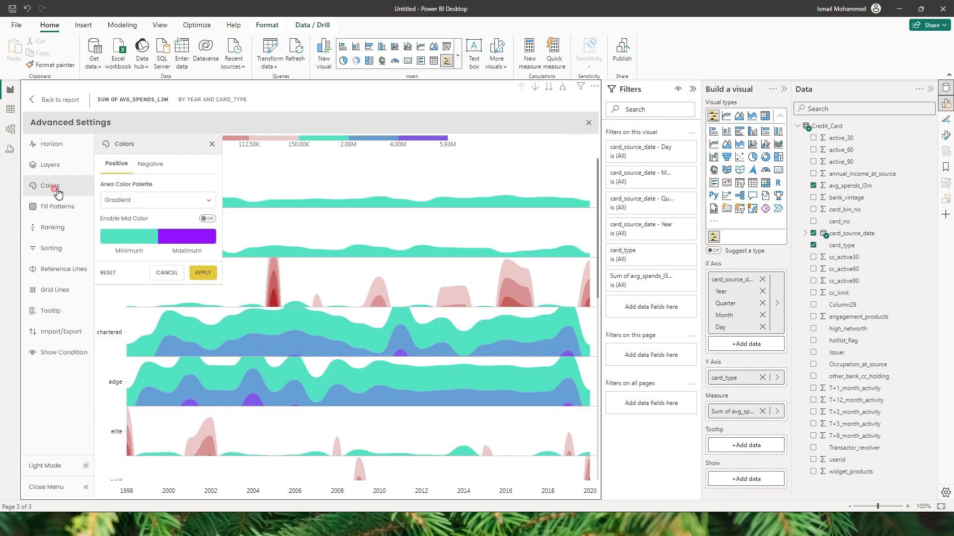
pyautogui.click(59, 207)
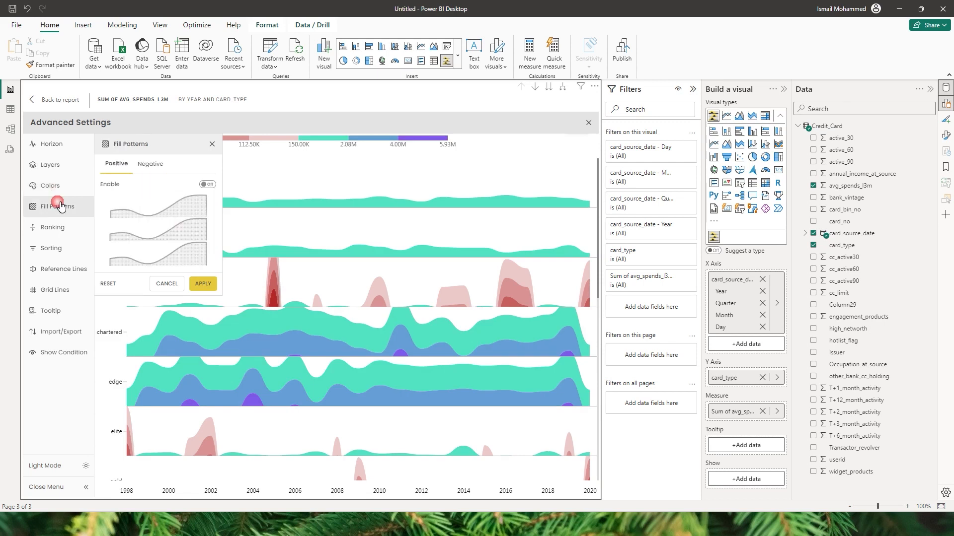
# Step: Enable fill patterns and give positive layer 1 a Diamond fill
pyautogui.click(206, 185)
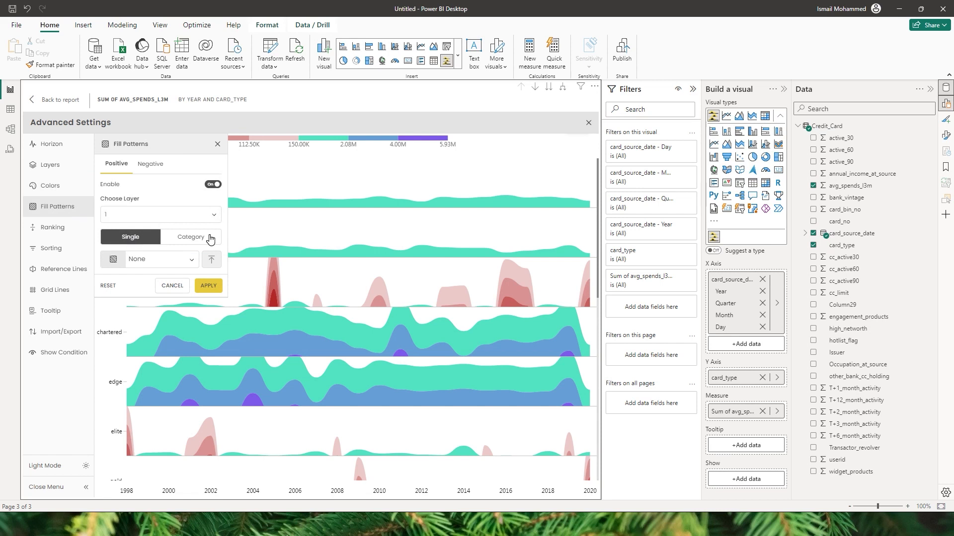
pyautogui.click(170, 216)
pyautogui.click(119, 238)
pyautogui.click(190, 259)
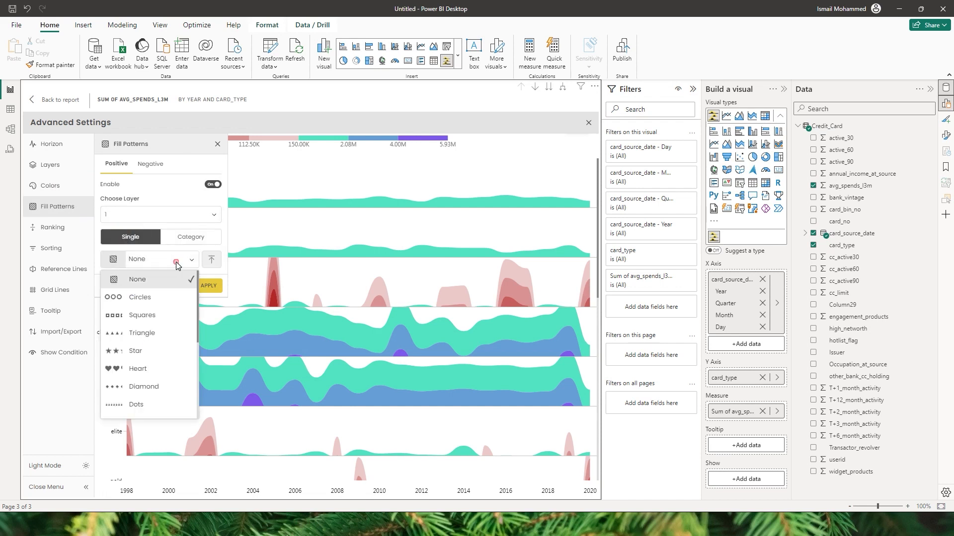
pyautogui.moveTo(198, 288); pyautogui.dragTo(196, 311)
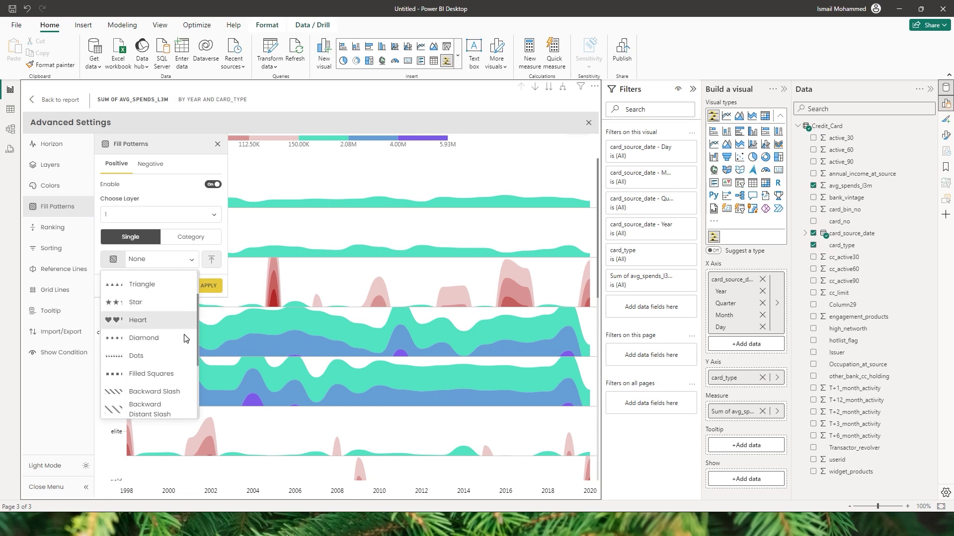
pyautogui.click(127, 339)
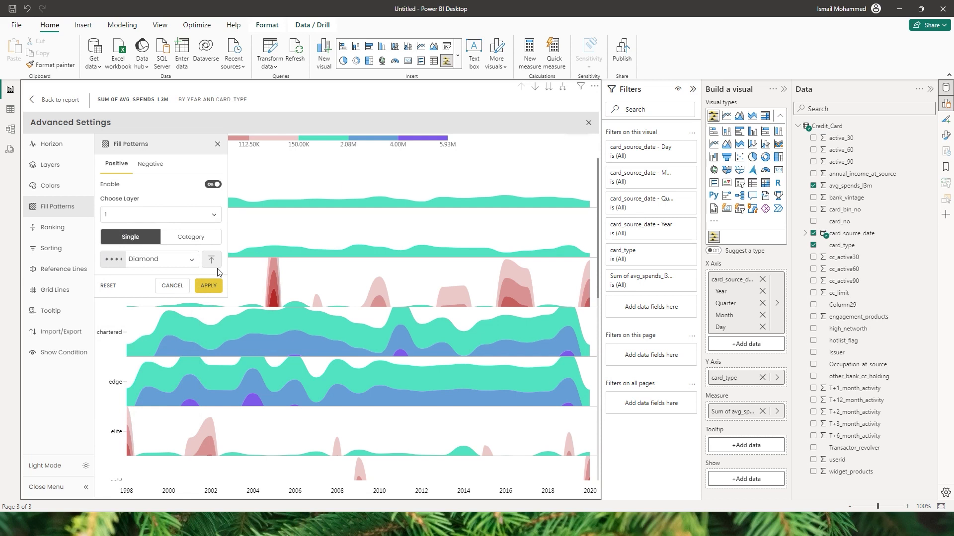
pyautogui.click(209, 285)
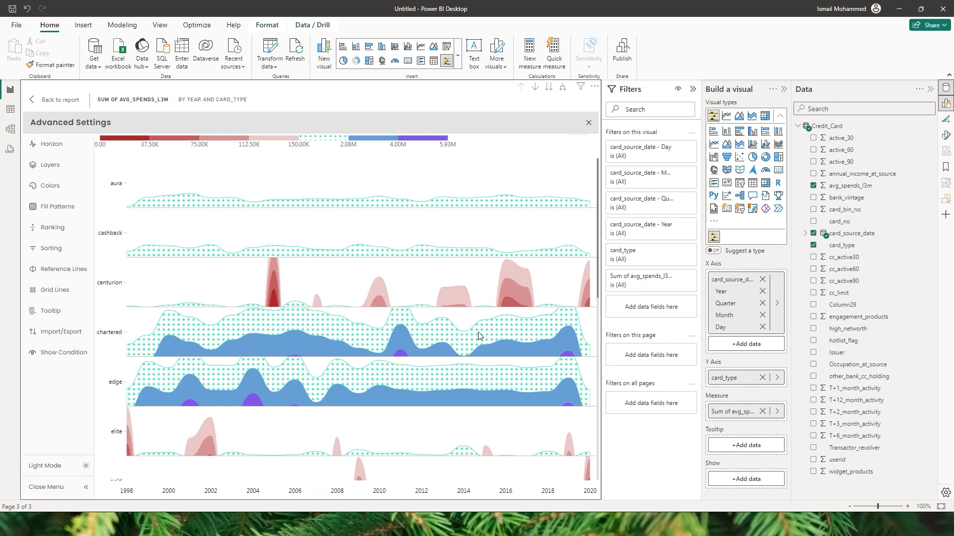
# Step: Give positive layer 2 a Star fill pattern
pyautogui.click(54, 215)
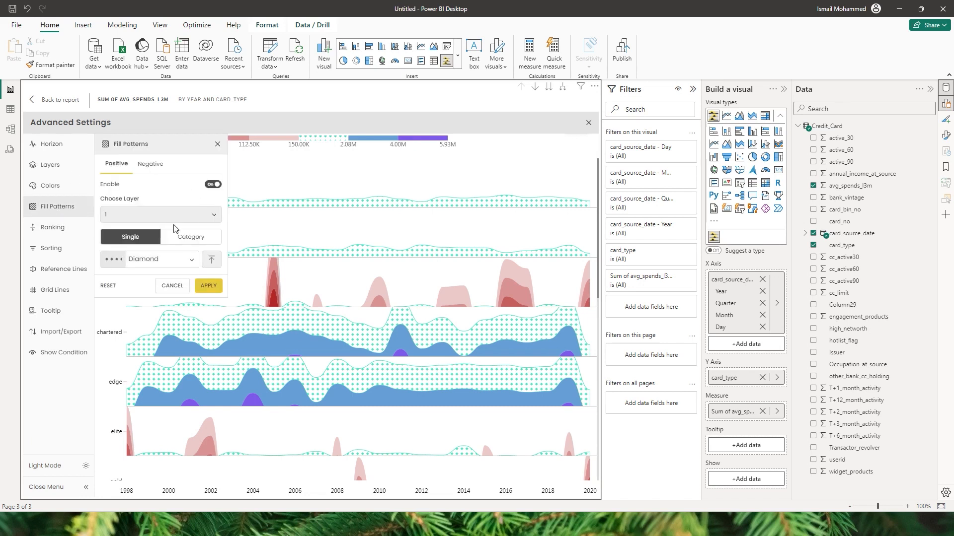
pyautogui.click(122, 215)
pyautogui.click(121, 251)
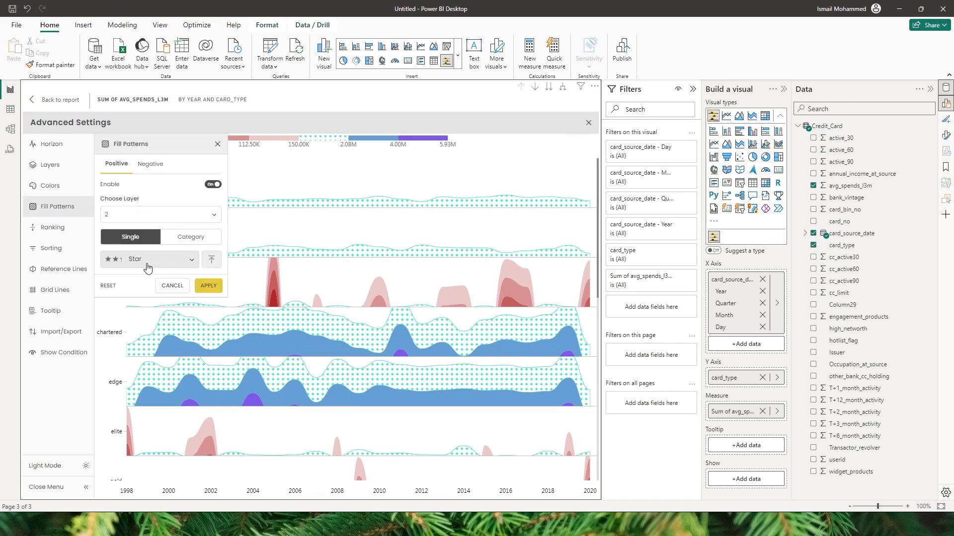
pyautogui.click(149, 258)
pyautogui.click(142, 350)
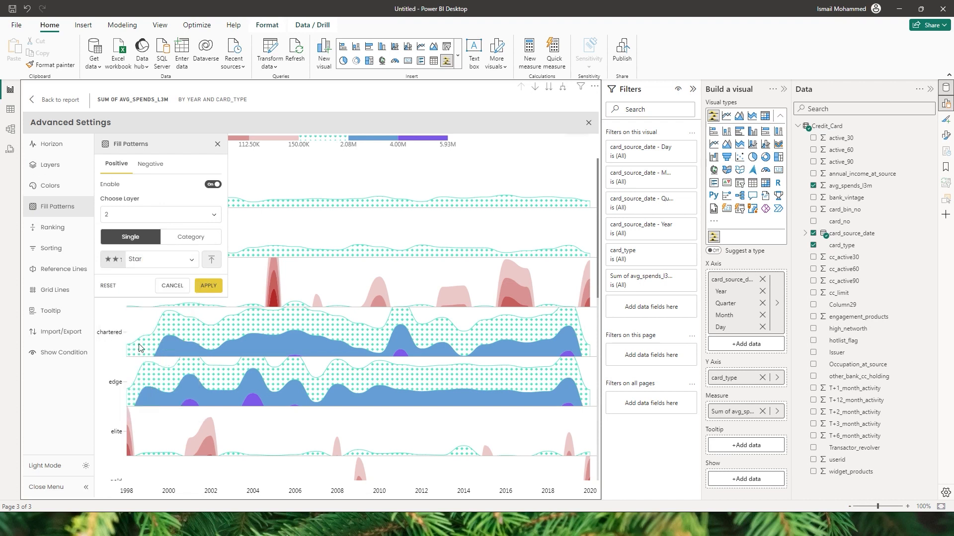
pyautogui.click(211, 287)
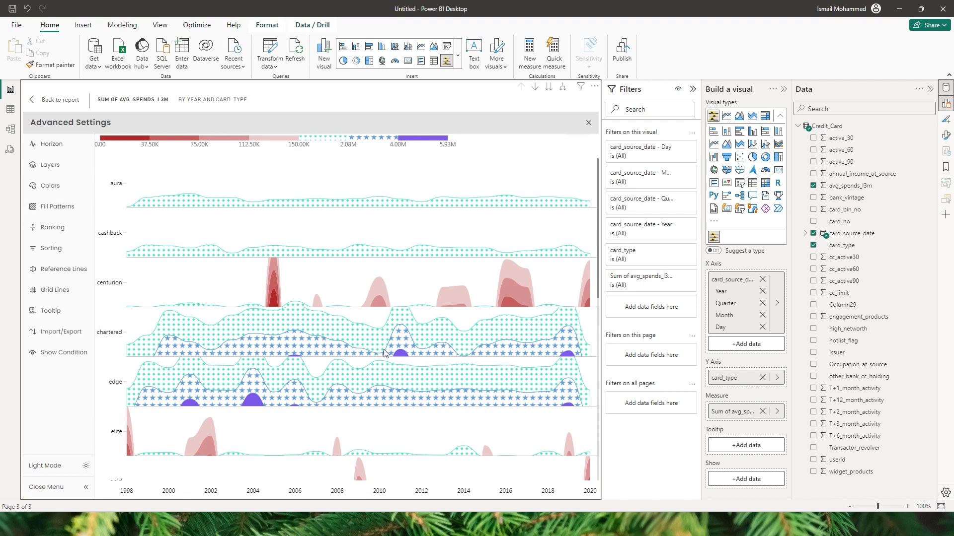
pyautogui.click(74, 208)
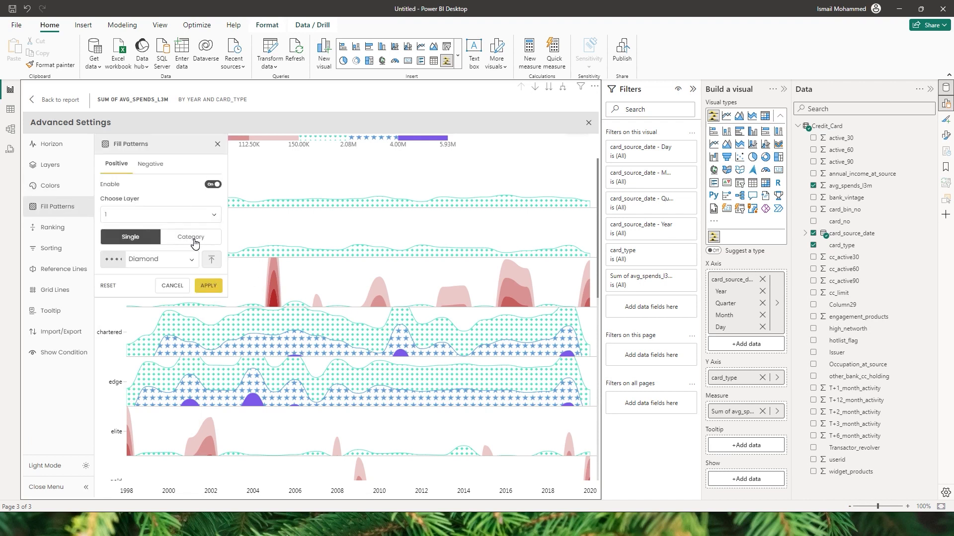
# Step: Pattern layer 1 by category, giving only the cashback row a Squares fill
pyautogui.click(194, 239)
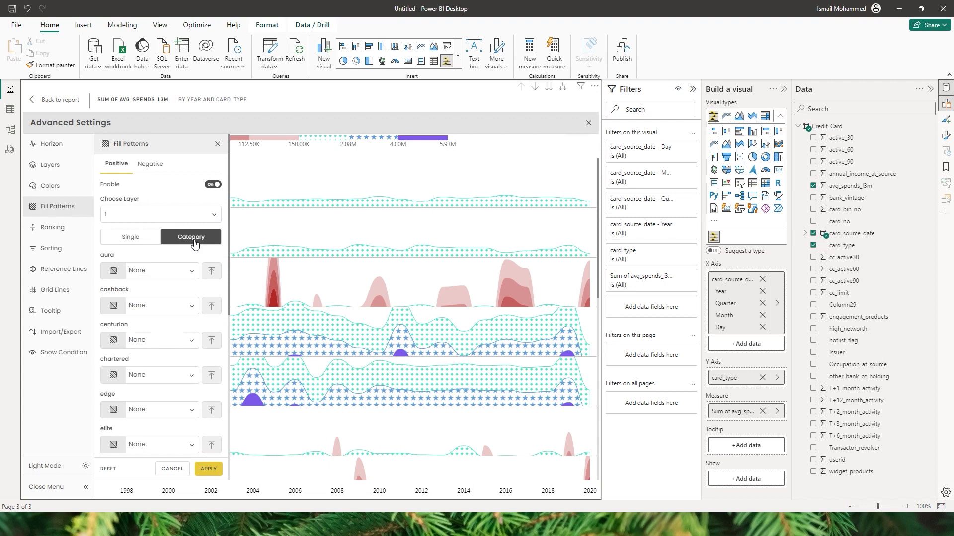
pyautogui.click(155, 306)
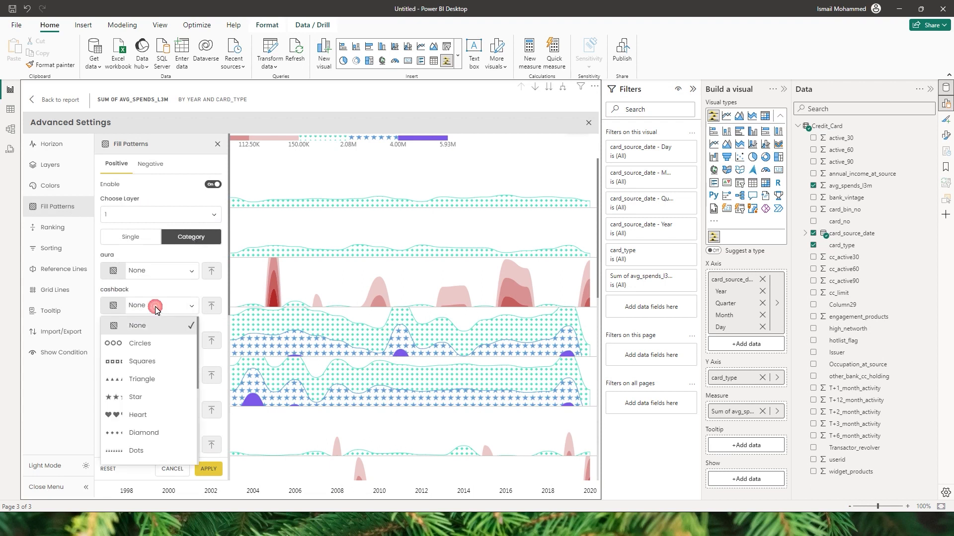
pyautogui.click(144, 366)
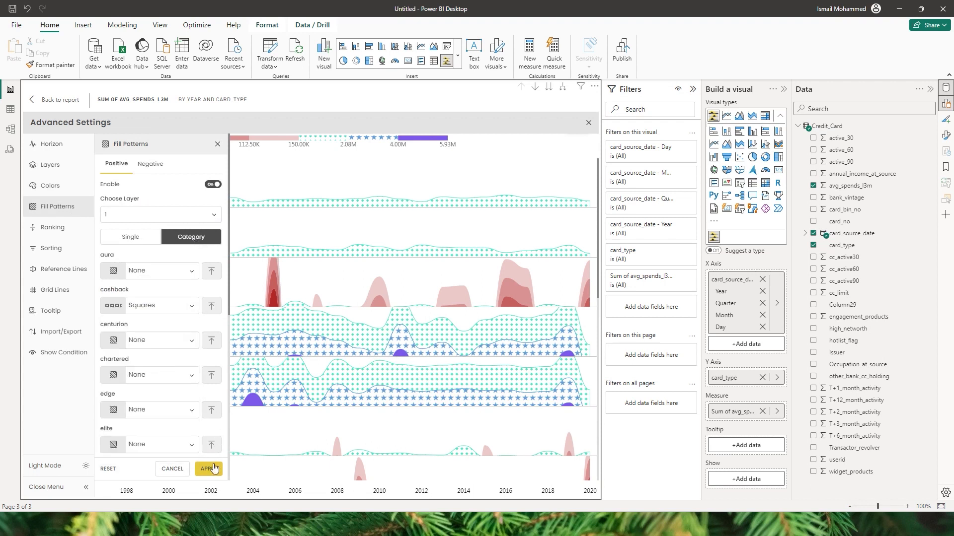
pyautogui.click(209, 470)
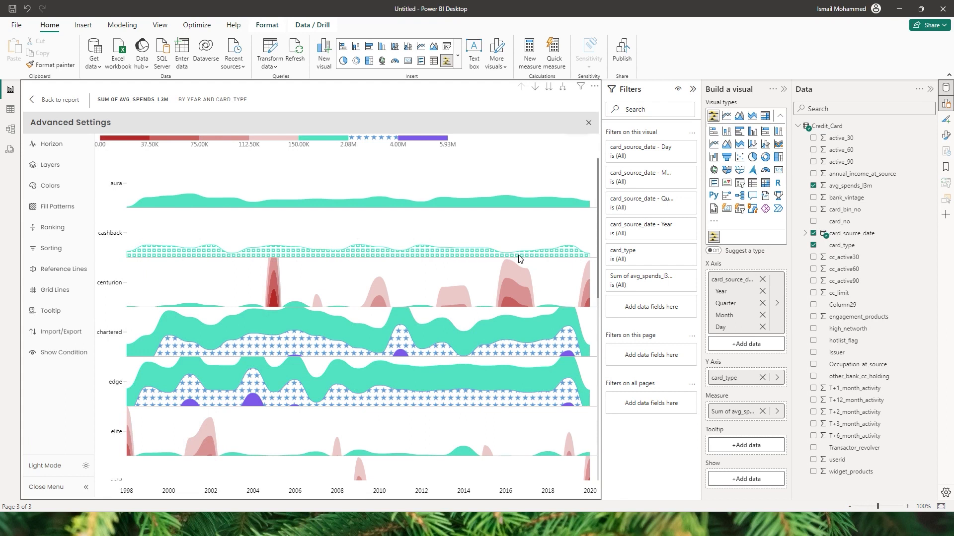
pyautogui.click(57, 207)
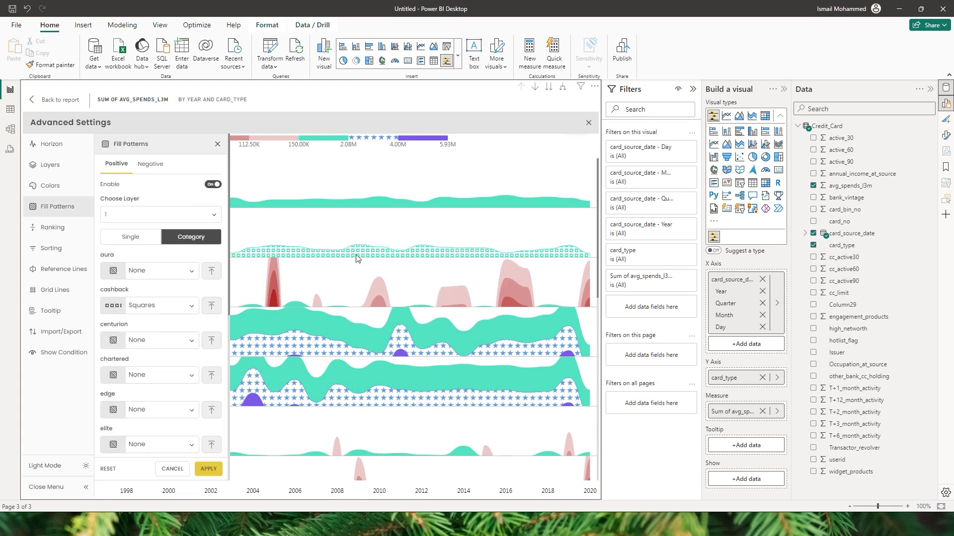
# Step: Enable negative fill patterns and apply Flowing Lines to the red centurion and elite bands
pyautogui.click(151, 164)
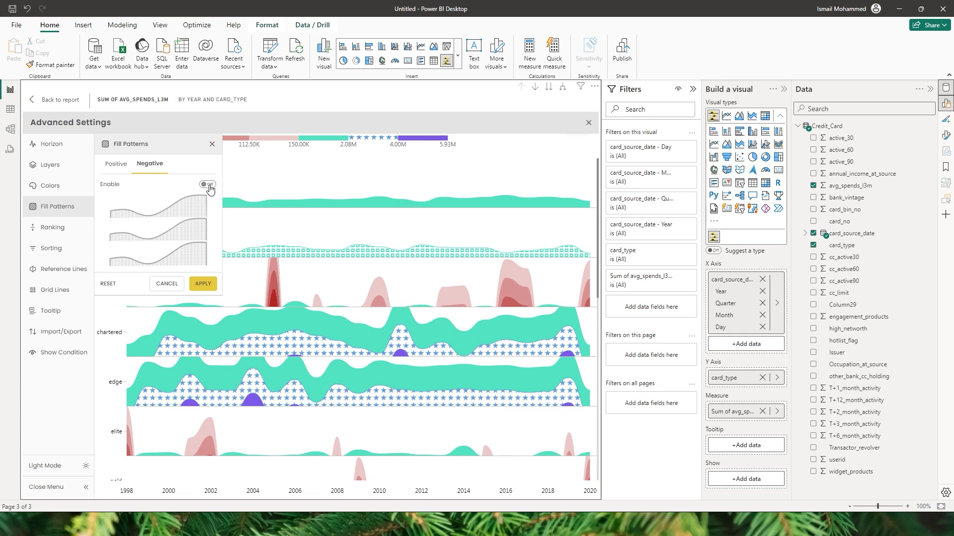
pyautogui.click(208, 185)
pyautogui.click(160, 258)
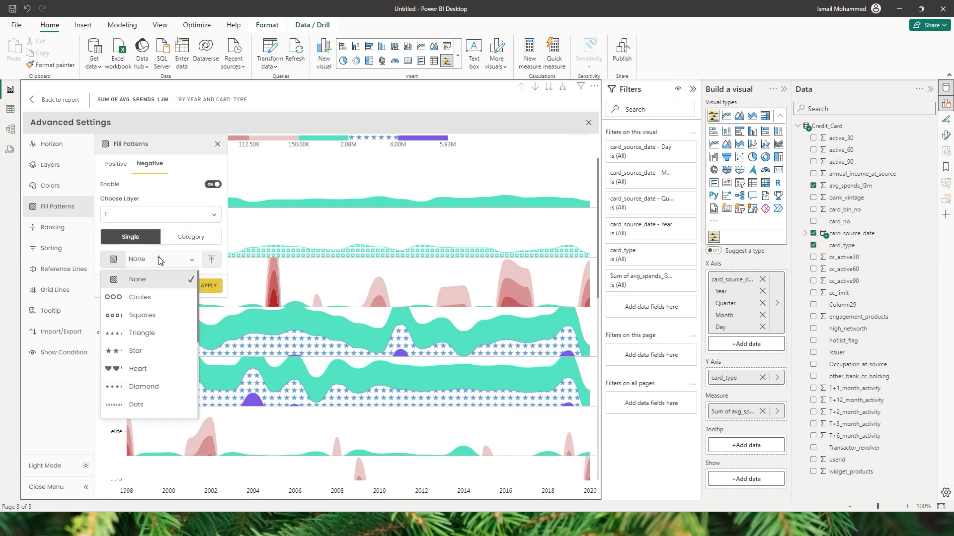
pyautogui.moveTo(197, 306); pyautogui.dragTo(193, 380)
pyautogui.click(146, 388)
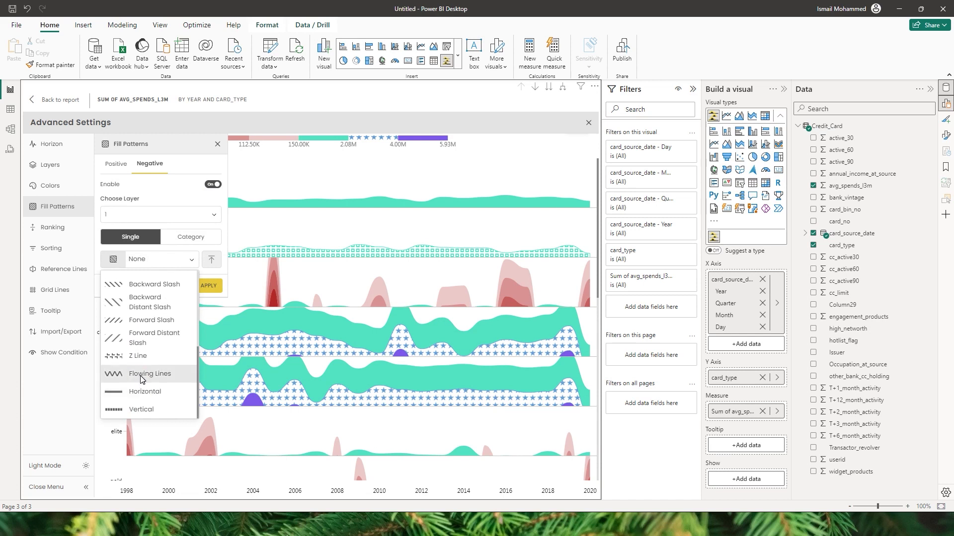
pyautogui.click(141, 378)
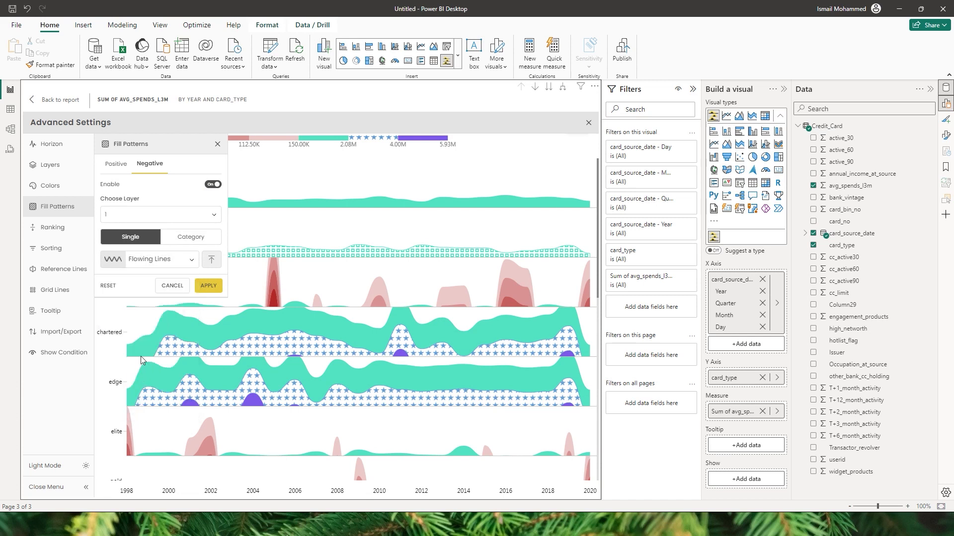
pyautogui.click(205, 288)
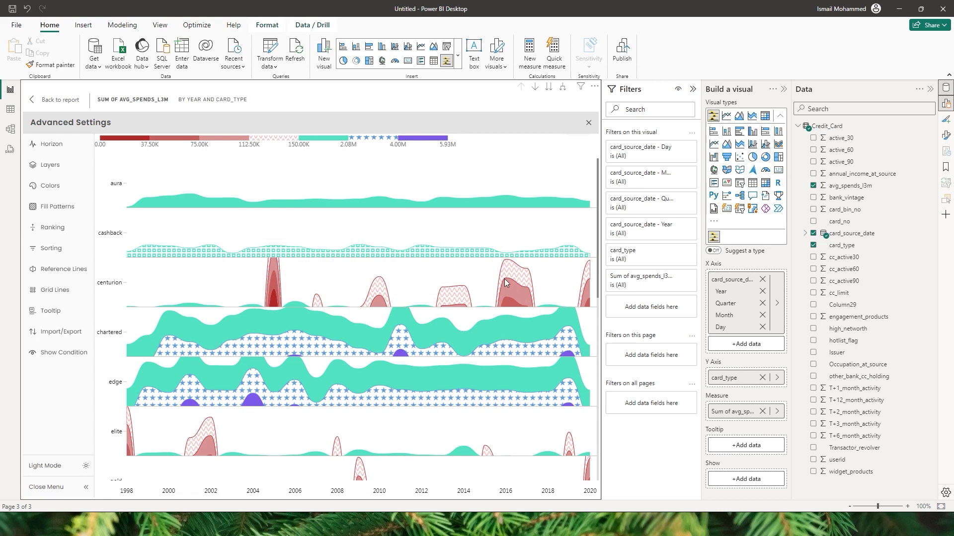
pyautogui.moveTo(515, 276)
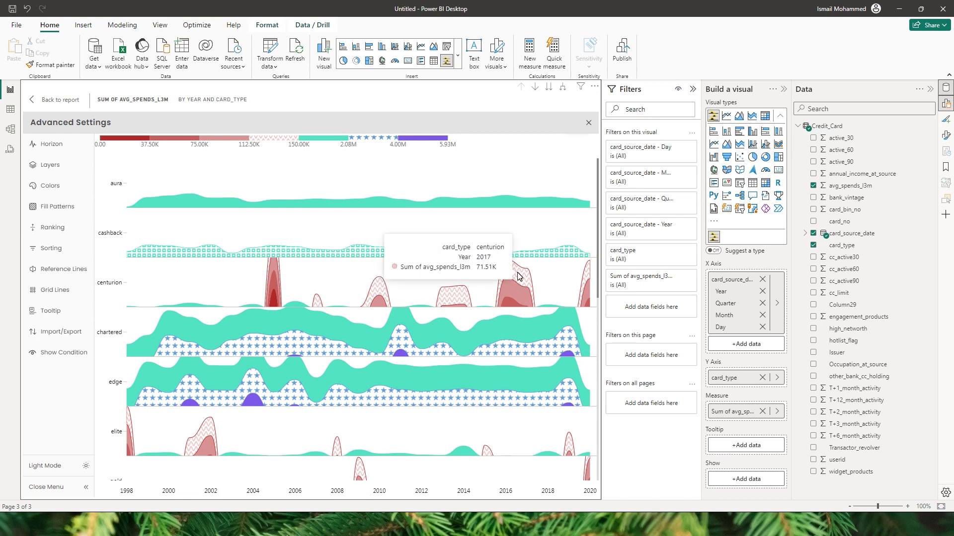
pyautogui.click(57, 206)
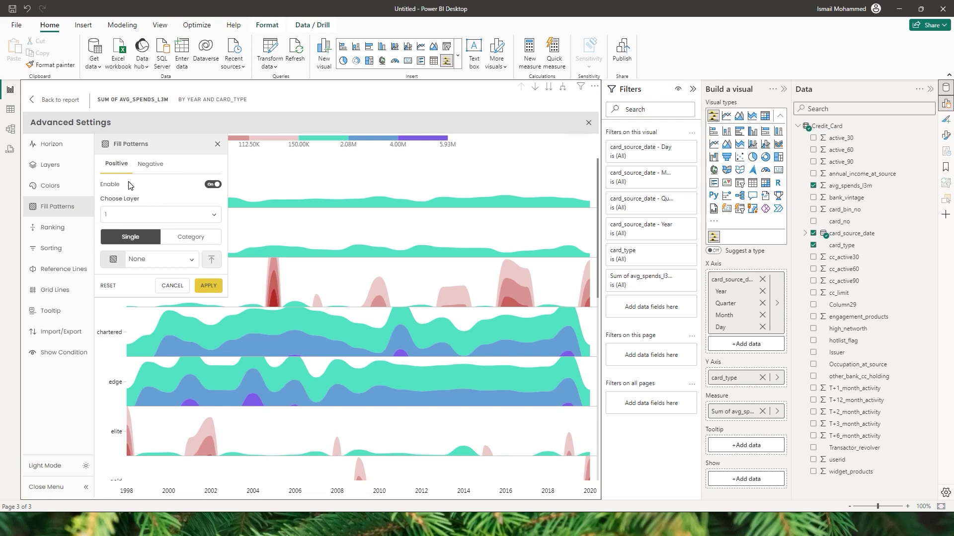
# Step: Keep a Single Flowing Lines pattern on negative areas, leaving positive bands unpatterned
pyautogui.click(156, 169)
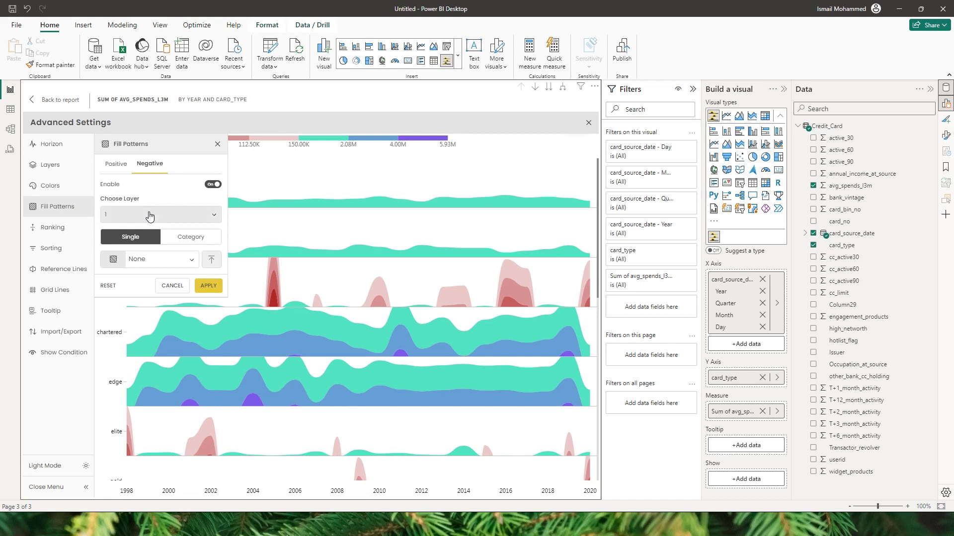
pyautogui.click(196, 241)
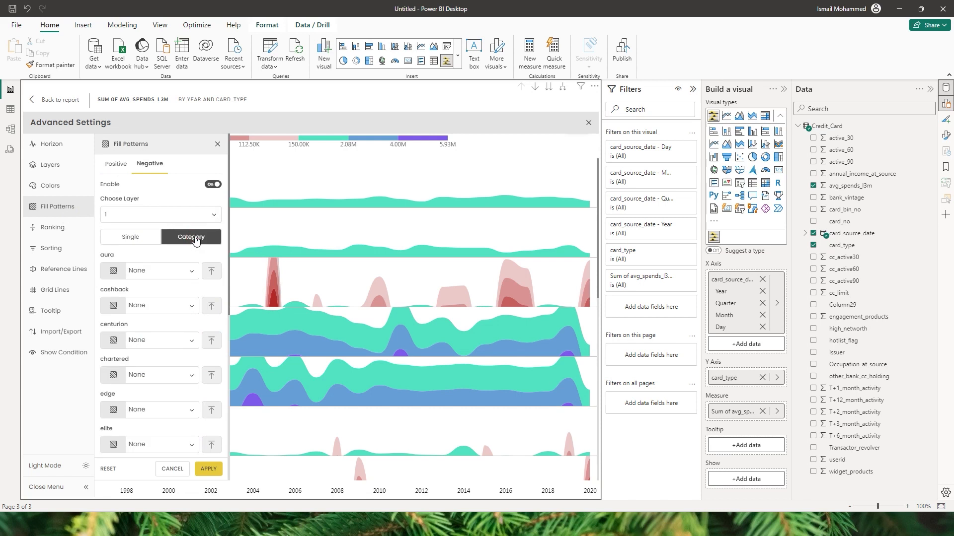
pyautogui.click(123, 242)
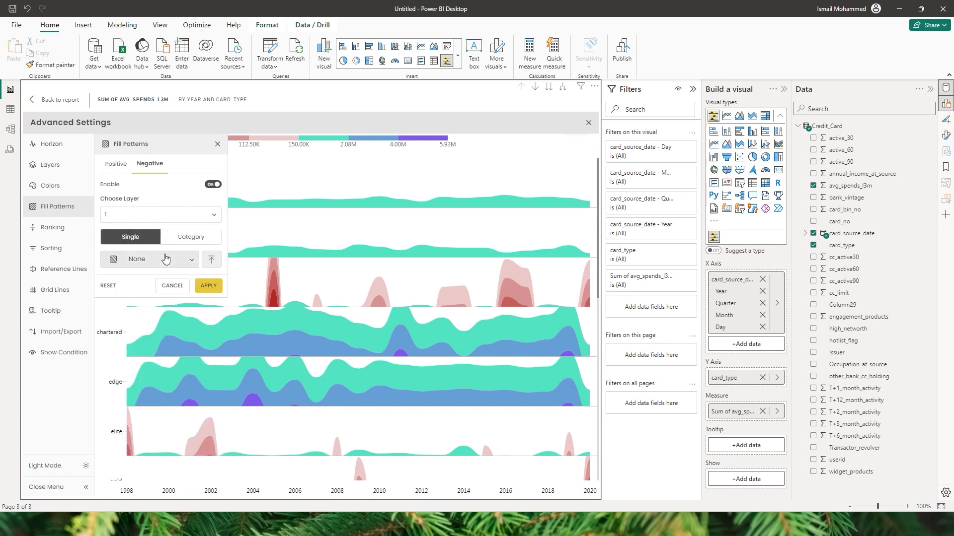
pyautogui.click(169, 260)
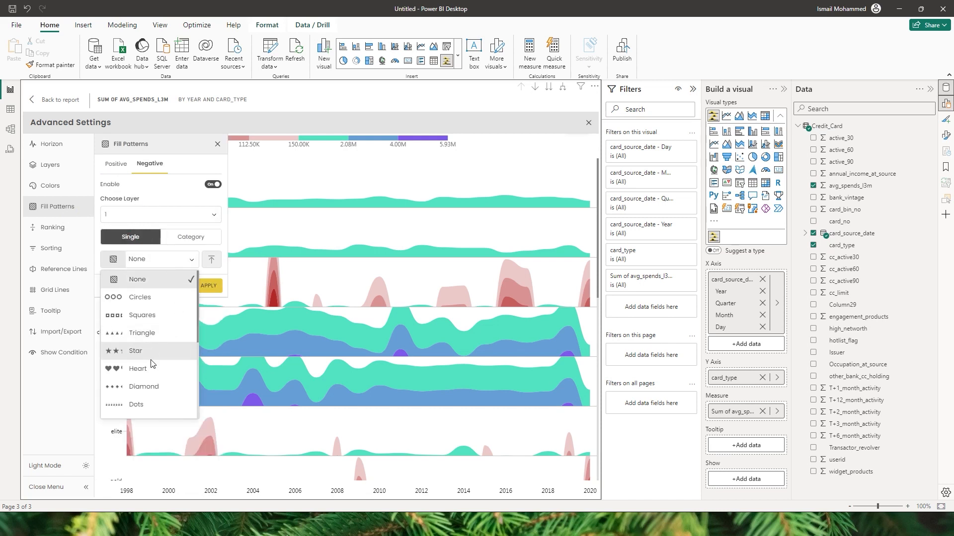
pyautogui.moveTo(198, 312); pyautogui.dragTo(193, 394)
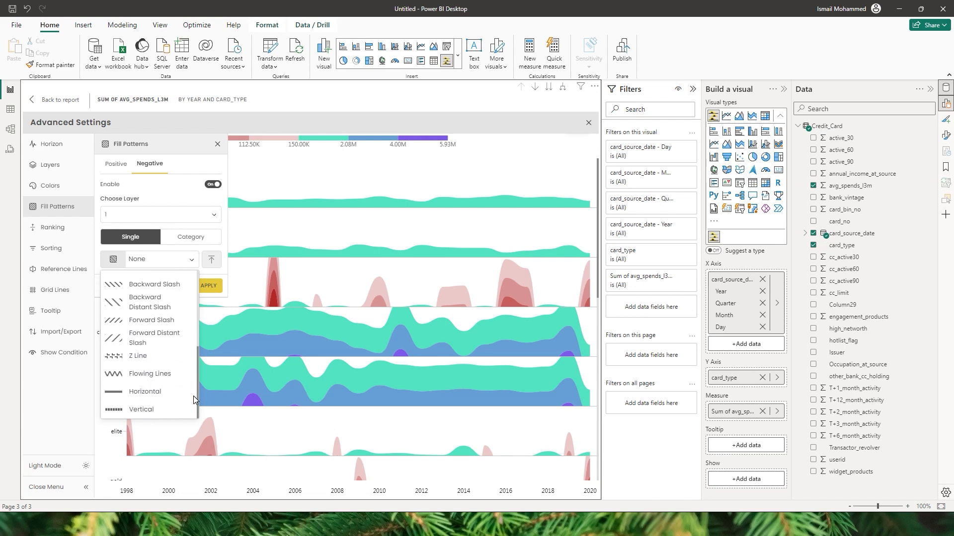
pyautogui.click(145, 376)
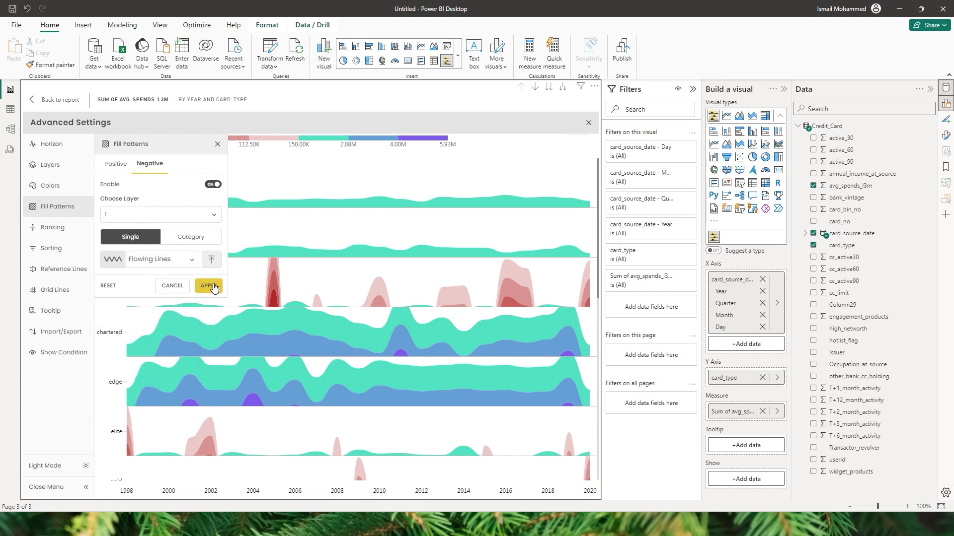
pyautogui.click(208, 286)
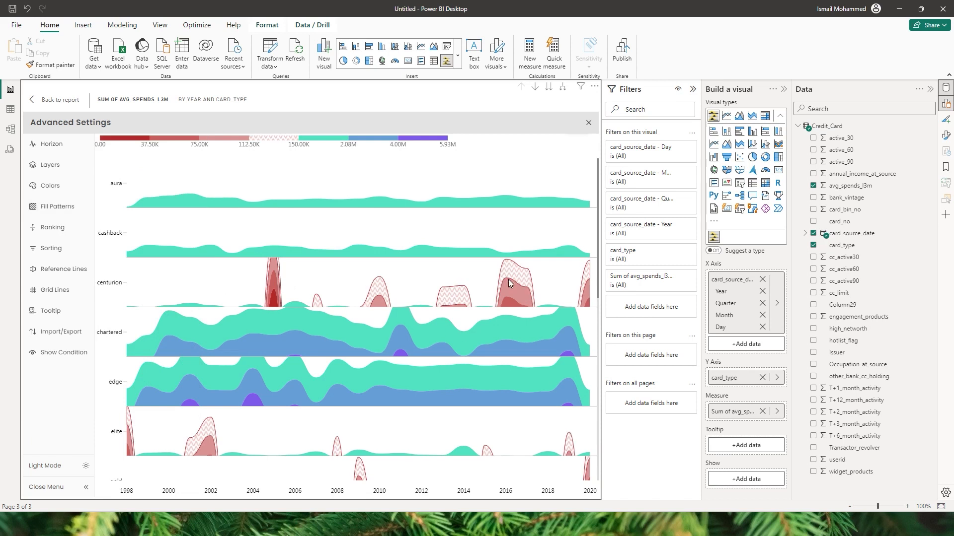
pyautogui.moveTo(508, 282)
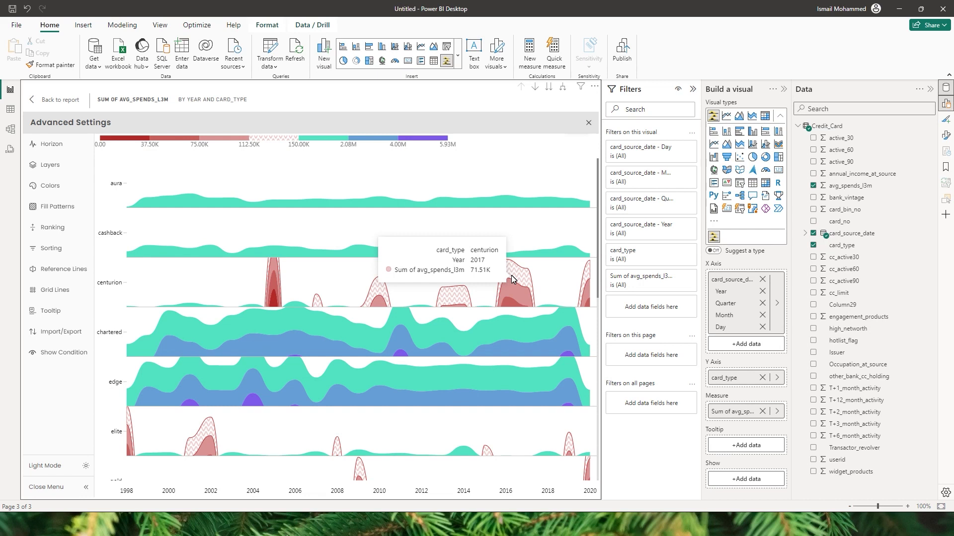
pyautogui.click(58, 206)
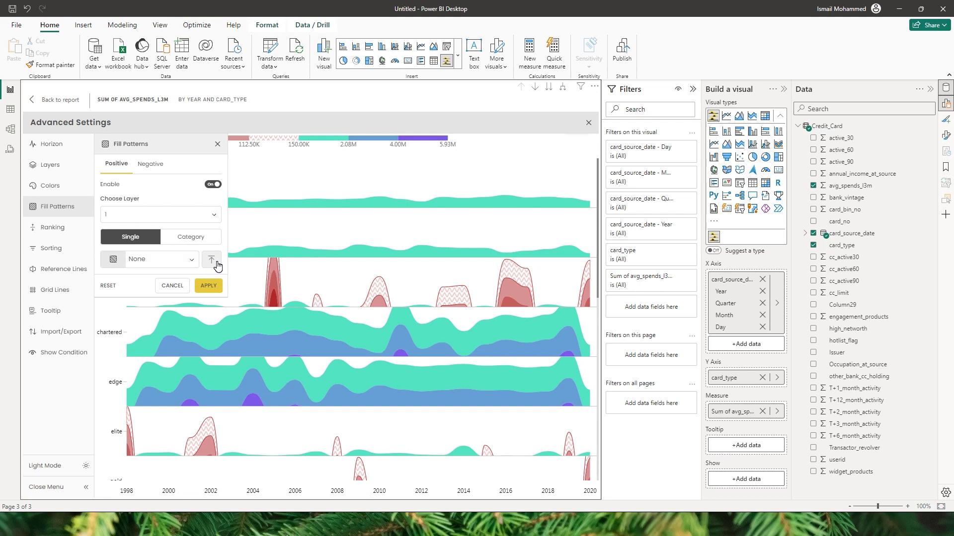
# Step: Turn on ranking with Count 5 to show only the top five card types
pyautogui.click(58, 229)
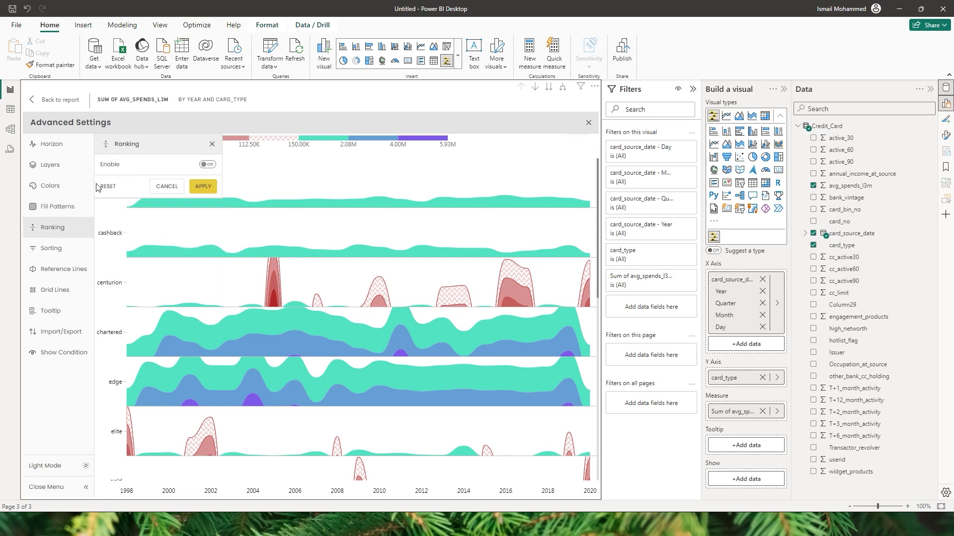
pyautogui.click(207, 165)
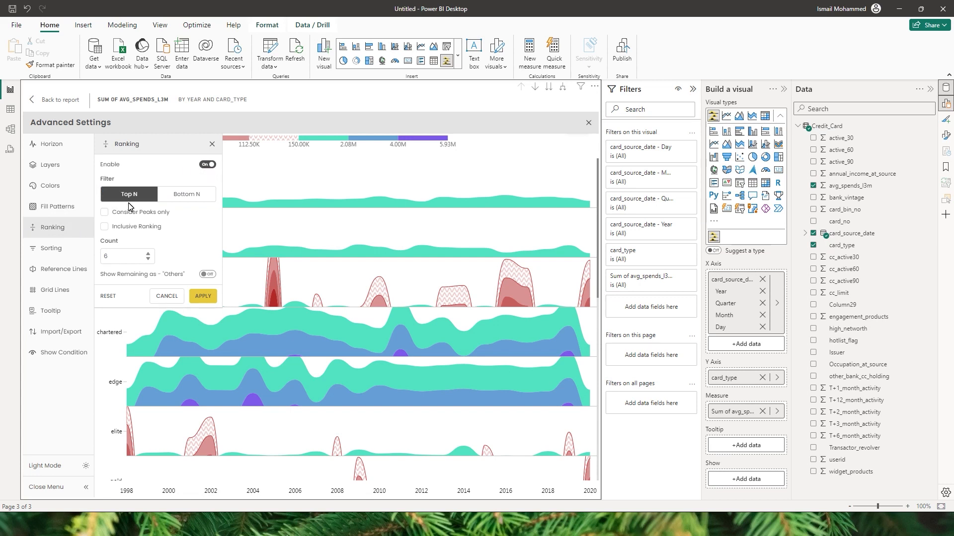
pyautogui.moveTo(114, 256); pyautogui.dragTo(85, 259)
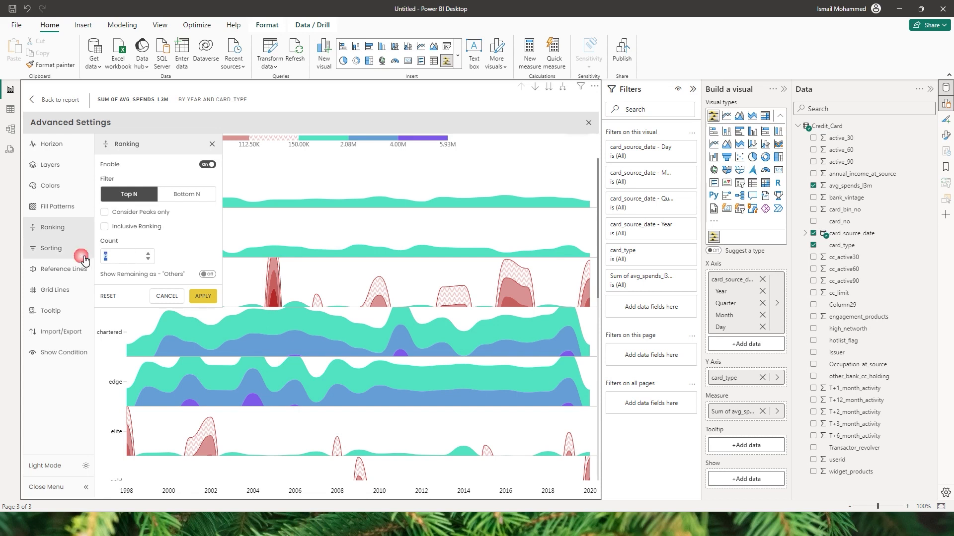
pyautogui.write('5')
pyautogui.click(208, 297)
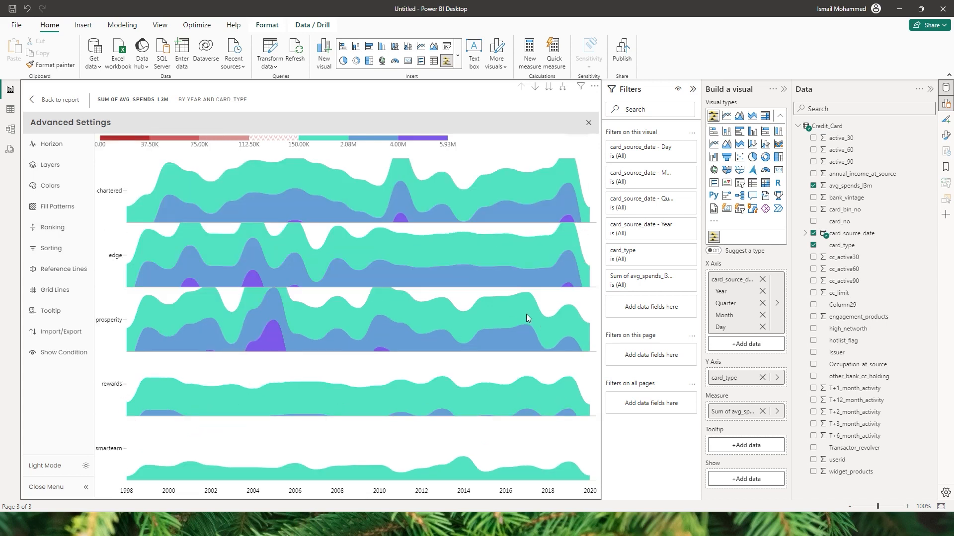
pyautogui.moveTo(489, 300)
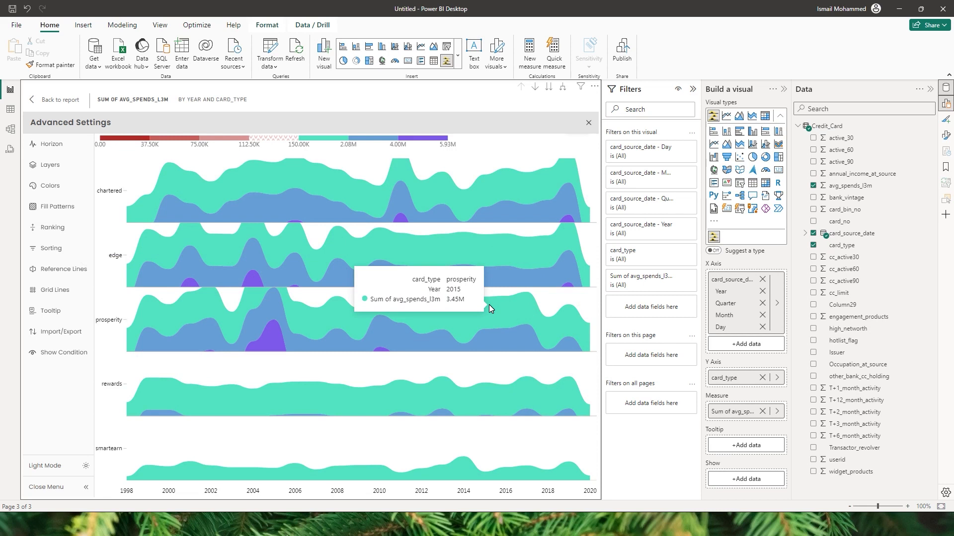
pyautogui.click(53, 227)
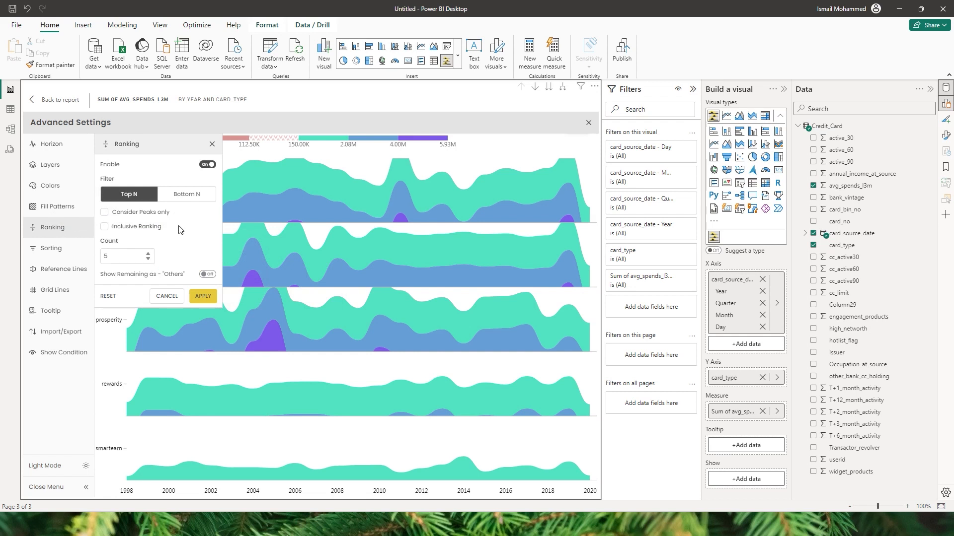
# Step: Tick Inclusive Ranking so the tied indianoil card type is added
pyautogui.click(103, 227)
pyautogui.click(209, 299)
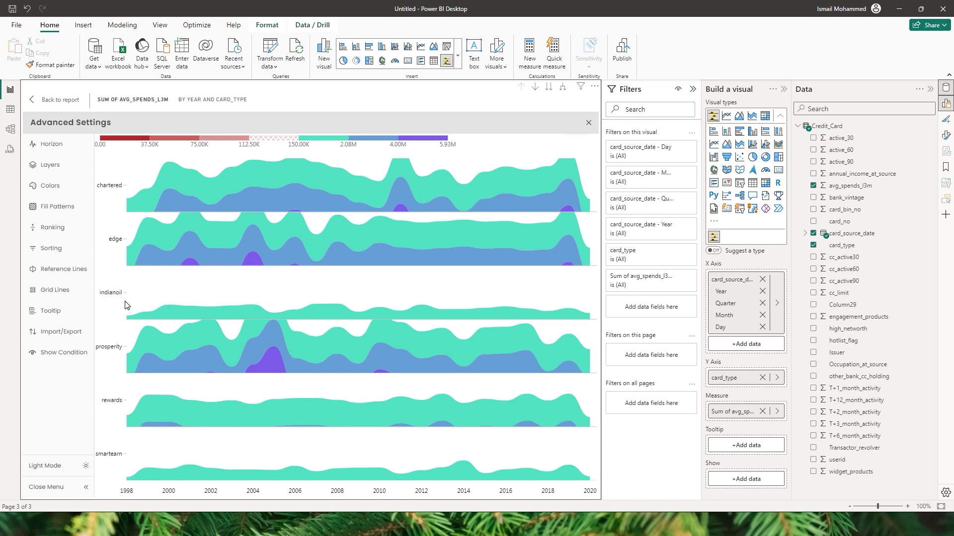
pyautogui.click(59, 228)
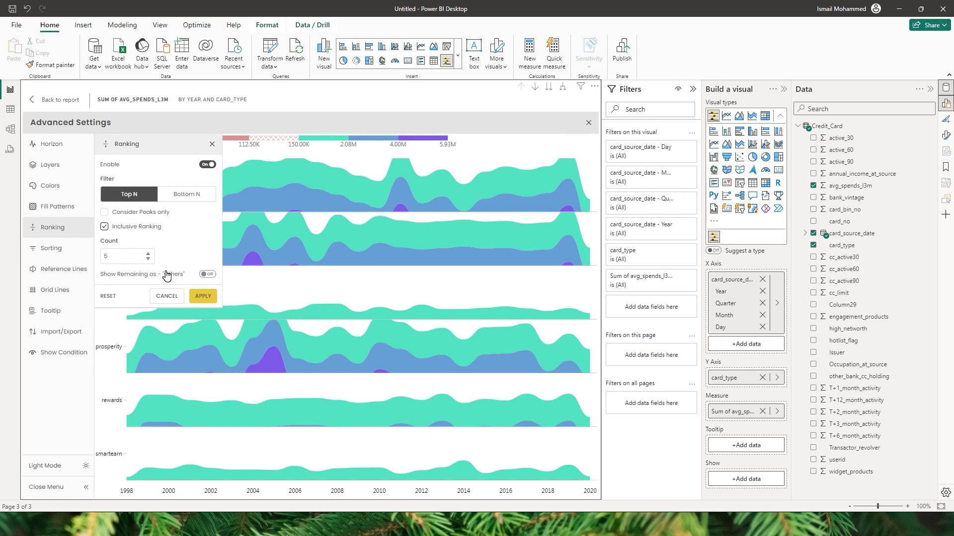
# Step: Show the remaining card types as an Others row combined by Sum
pyautogui.click(207, 275)
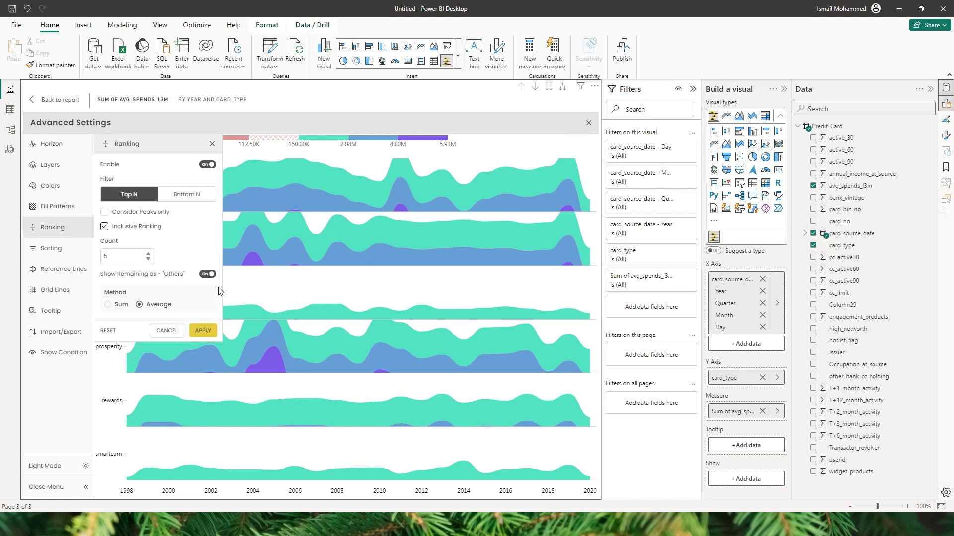
pyautogui.click(108, 305)
pyautogui.click(139, 305)
pyautogui.click(110, 308)
pyautogui.click(200, 330)
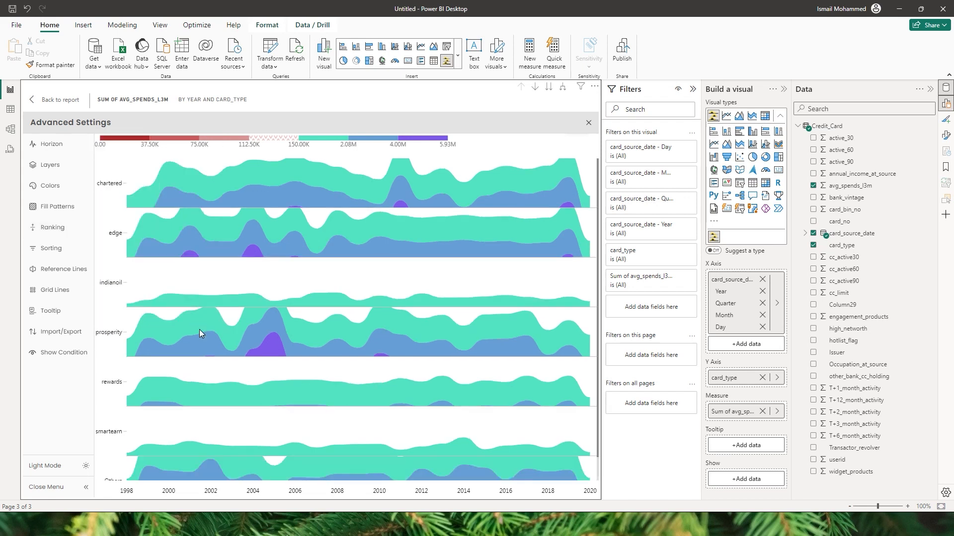
pyautogui.scroll(-1, 249, 322)
pyautogui.moveTo(161, 460)
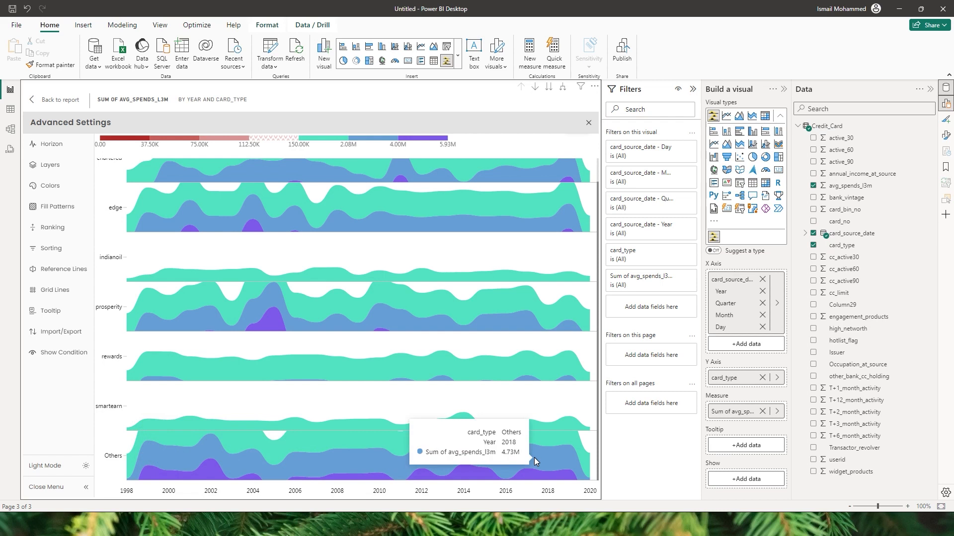
pyautogui.click(64, 227)
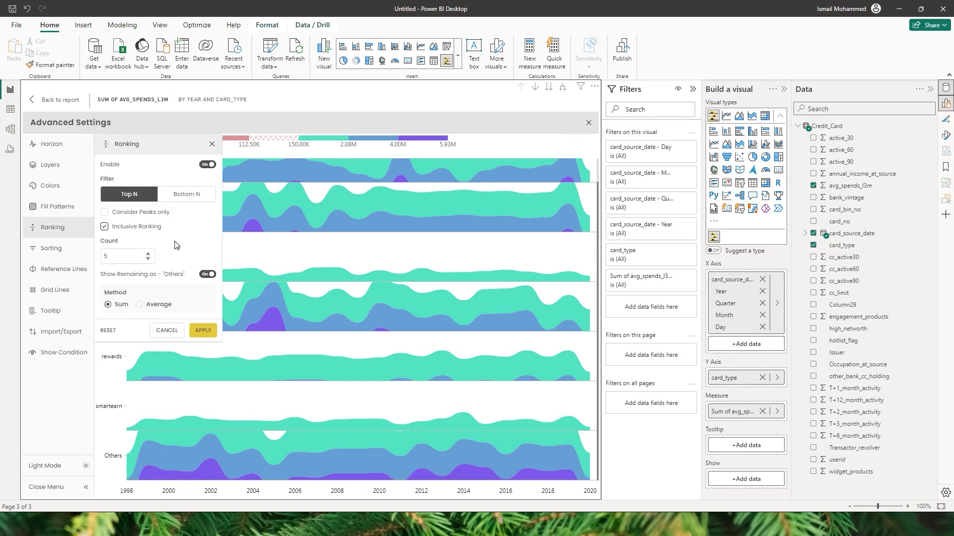
# Step: Preview Bottom N ranking, then turn ranking off so every card type returns
pyautogui.click(191, 198)
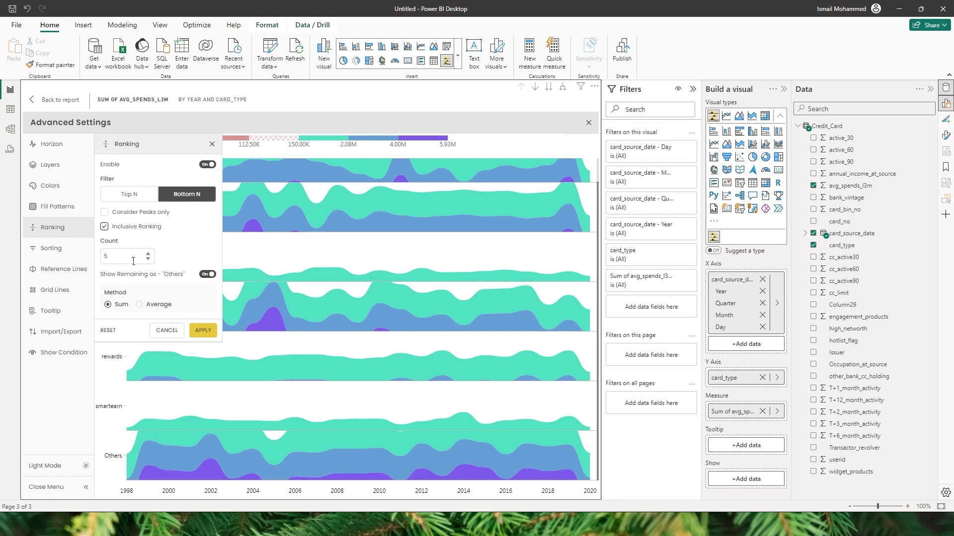
pyautogui.click(202, 331)
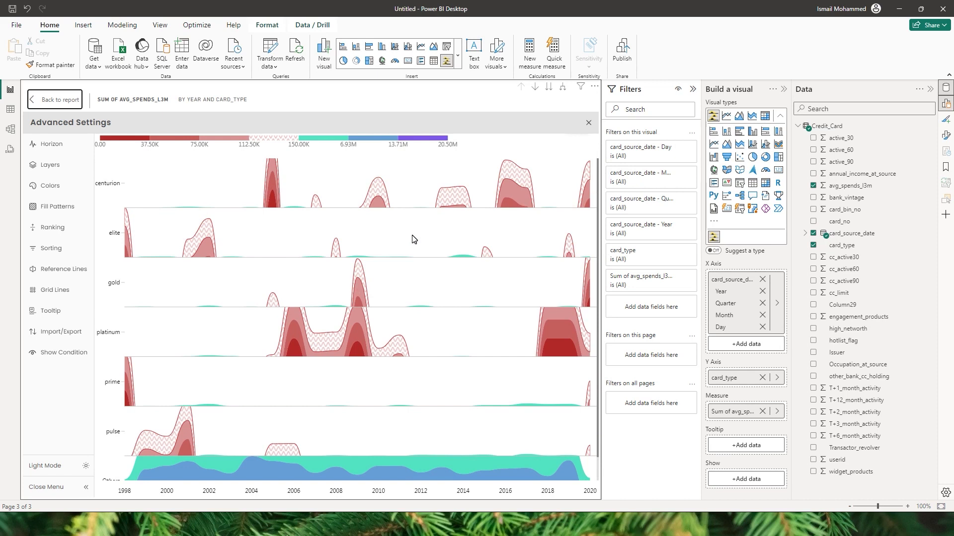
pyautogui.click(52, 227)
pyautogui.click(205, 185)
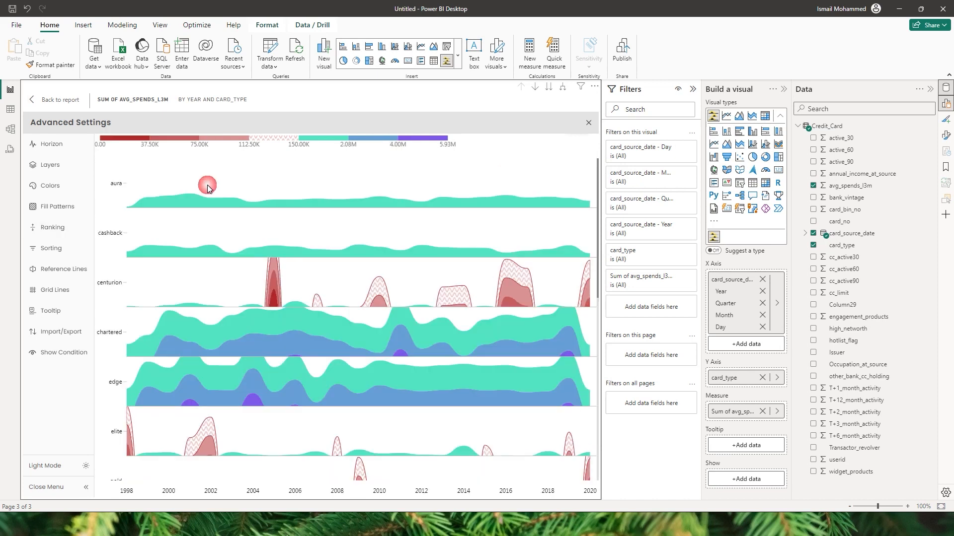
# Step: Enable sorting on the year axis in descending order and apply it
pyautogui.click(47, 249)
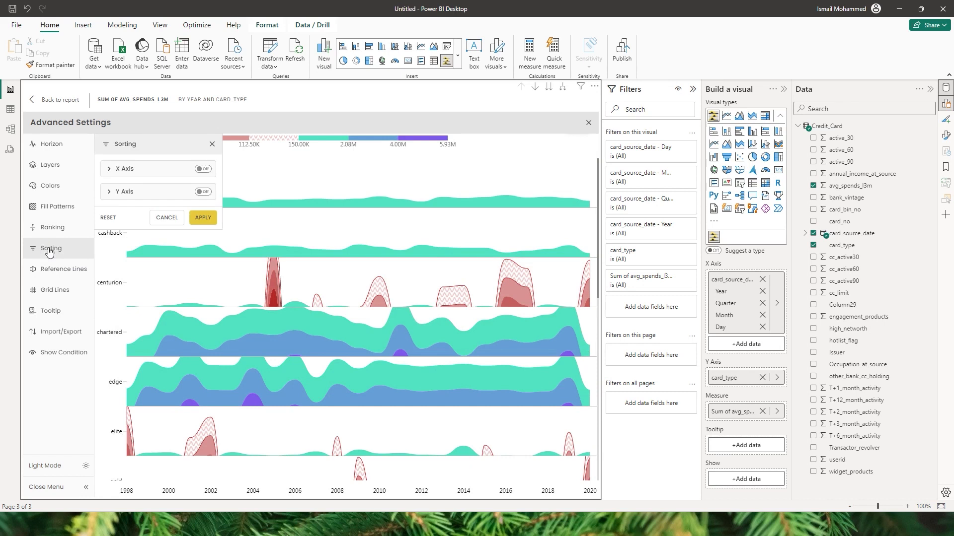
pyautogui.click(108, 169)
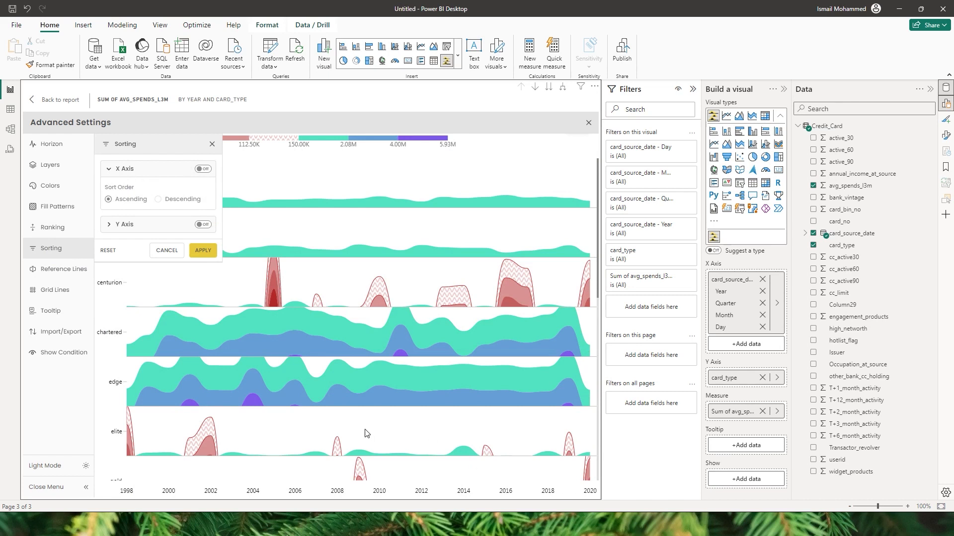
pyautogui.click(203, 169)
pyautogui.click(158, 199)
pyautogui.click(207, 251)
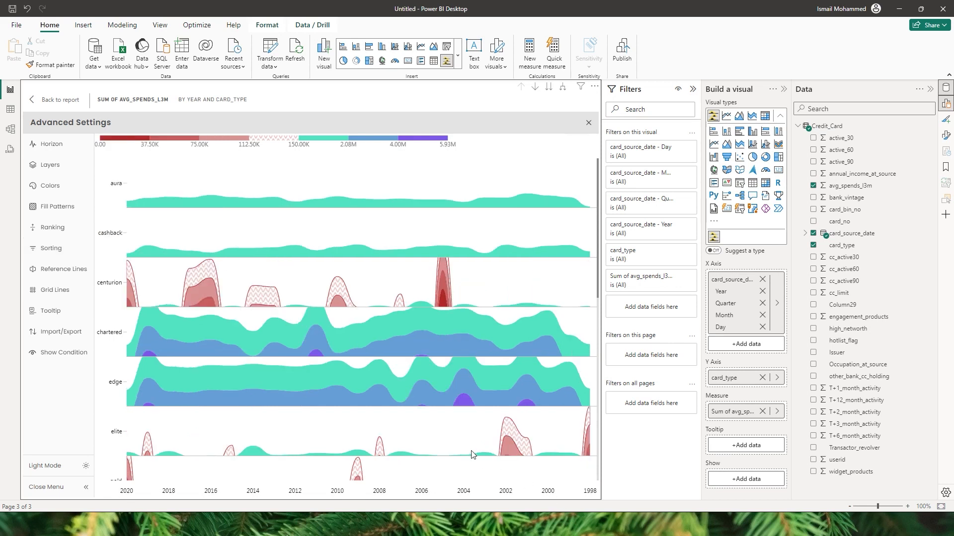
# Step: Sort the card-type rows by Highest value, Descending, and apply
pyautogui.click(69, 249)
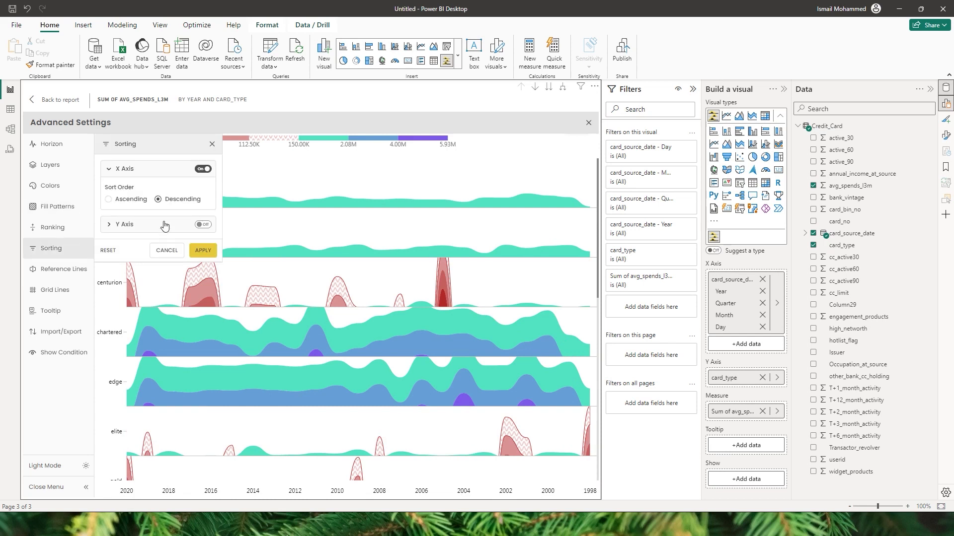
pyautogui.click(118, 227)
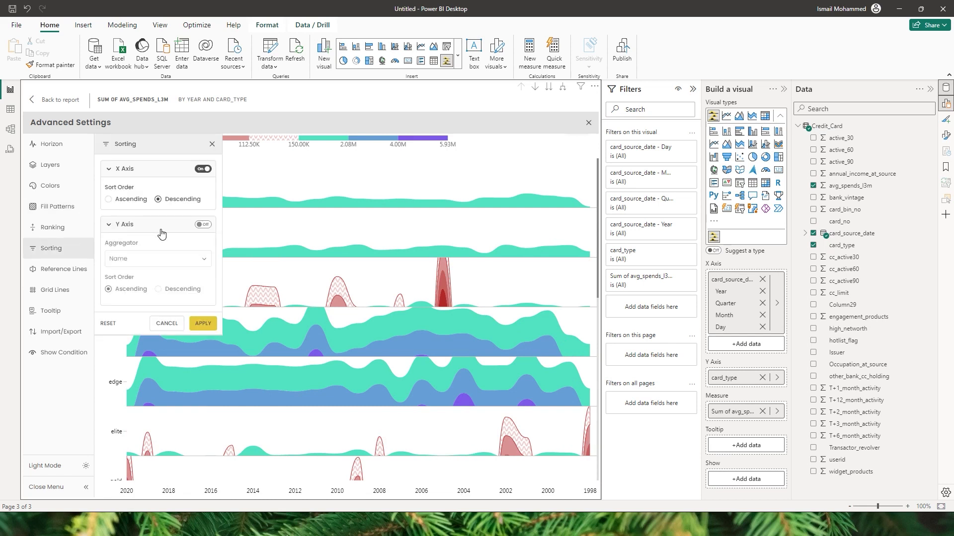
pyautogui.click(203, 225)
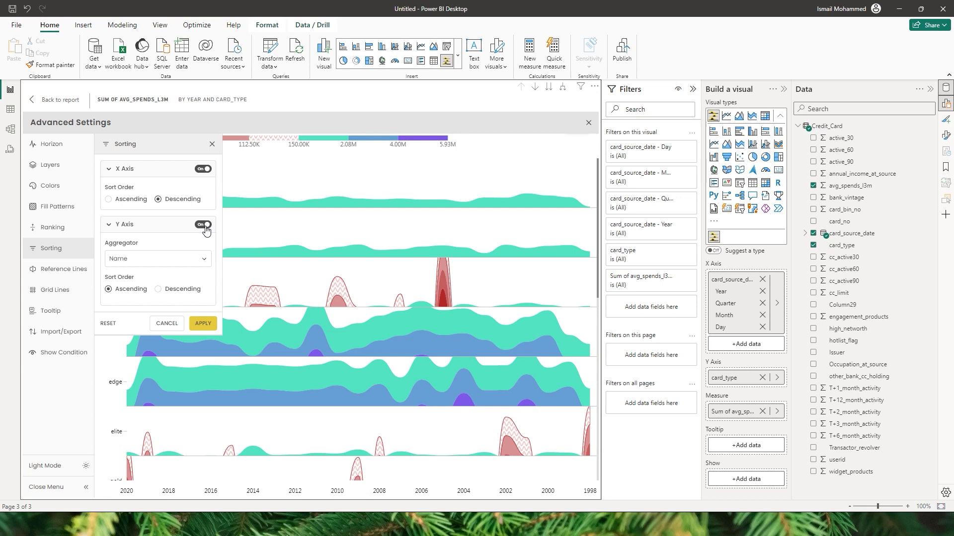
pyautogui.click(169, 264)
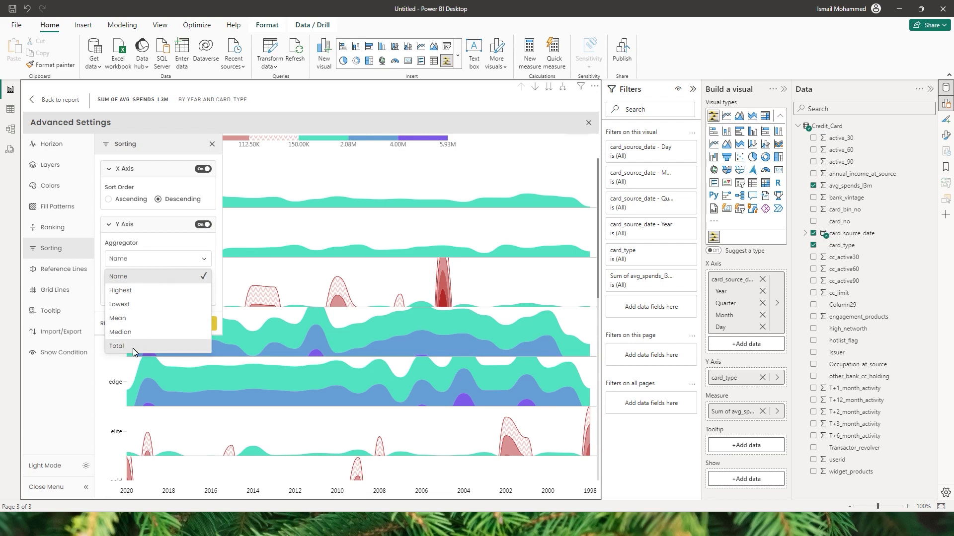
pyautogui.click(128, 294)
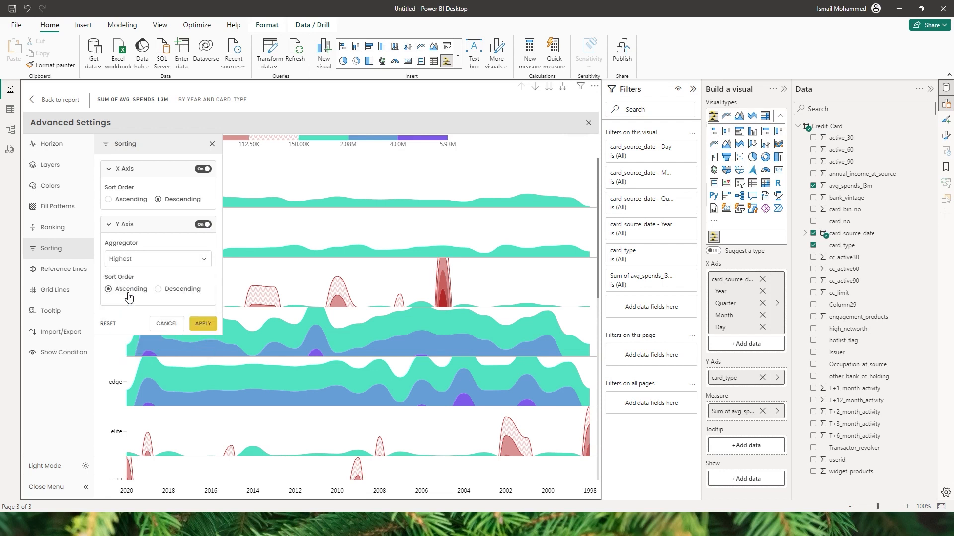
pyautogui.click(158, 289)
pyautogui.click(212, 328)
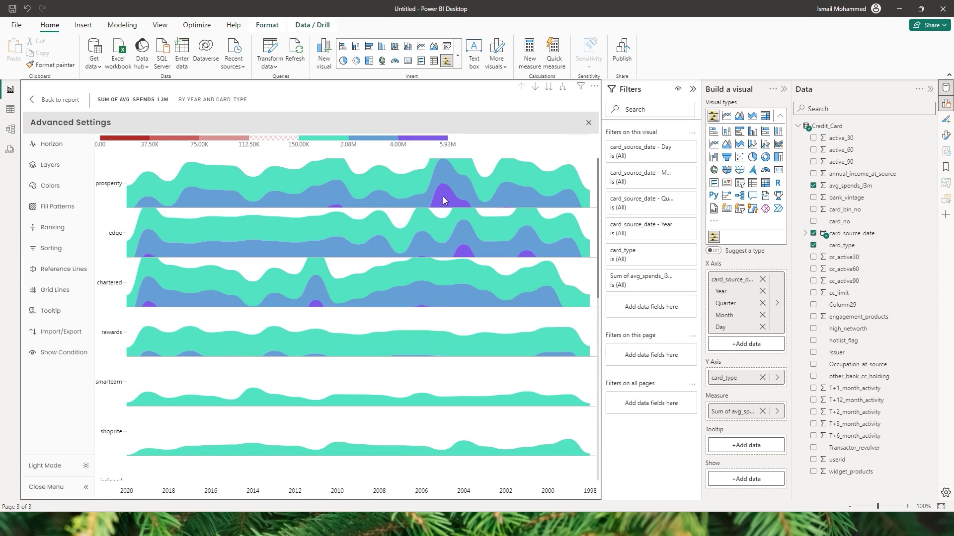
# Step: Restore chronological year order on the X axis and bring up Reference Lines
pyautogui.moveTo(597, 167); pyautogui.dragTo(598, 384)
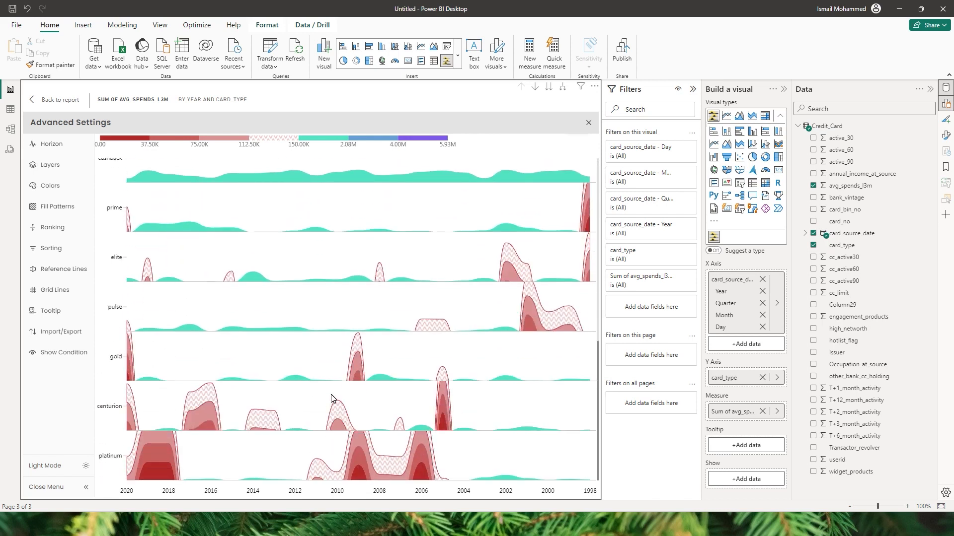
pyautogui.click(50, 249)
pyautogui.click(58, 269)
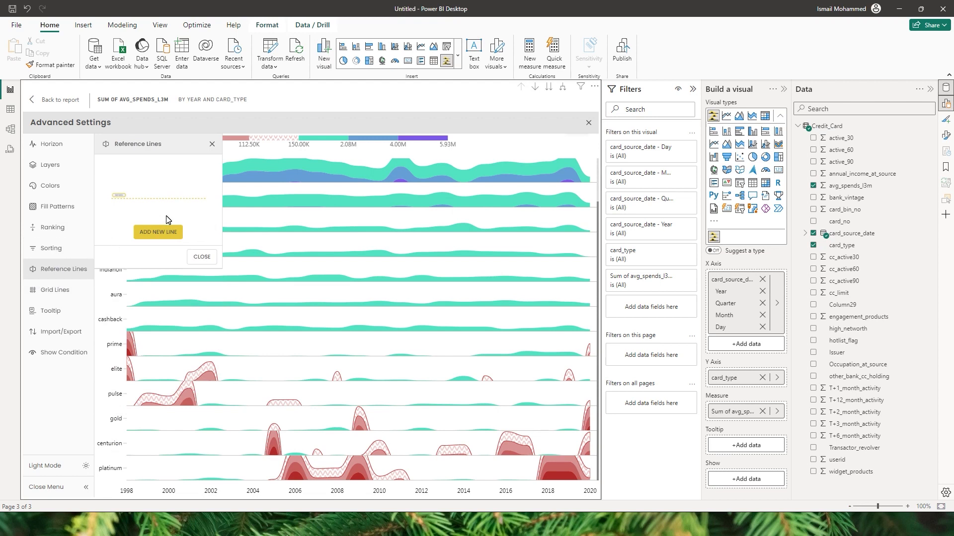
# Step: Start a new reference line positioned at the year 2014
pyautogui.click(157, 233)
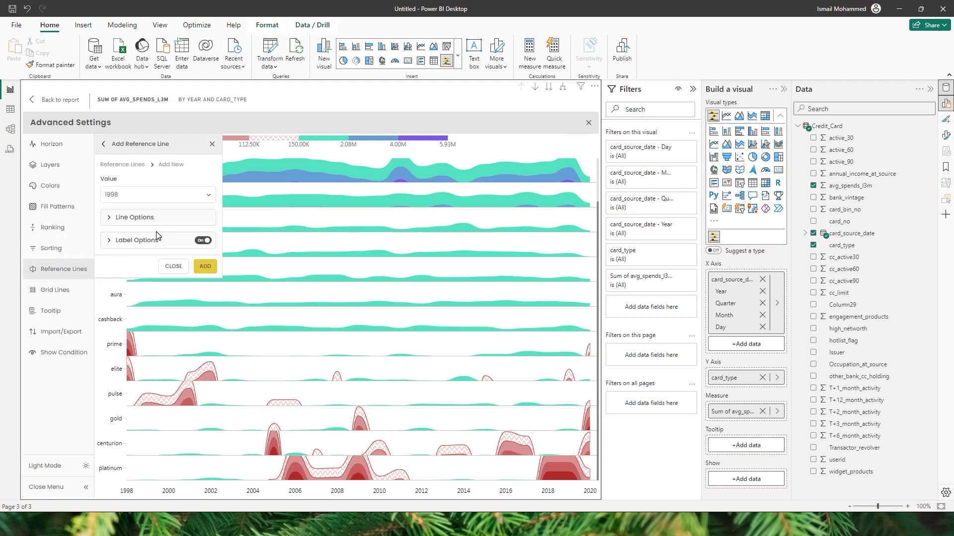
pyautogui.click(193, 197)
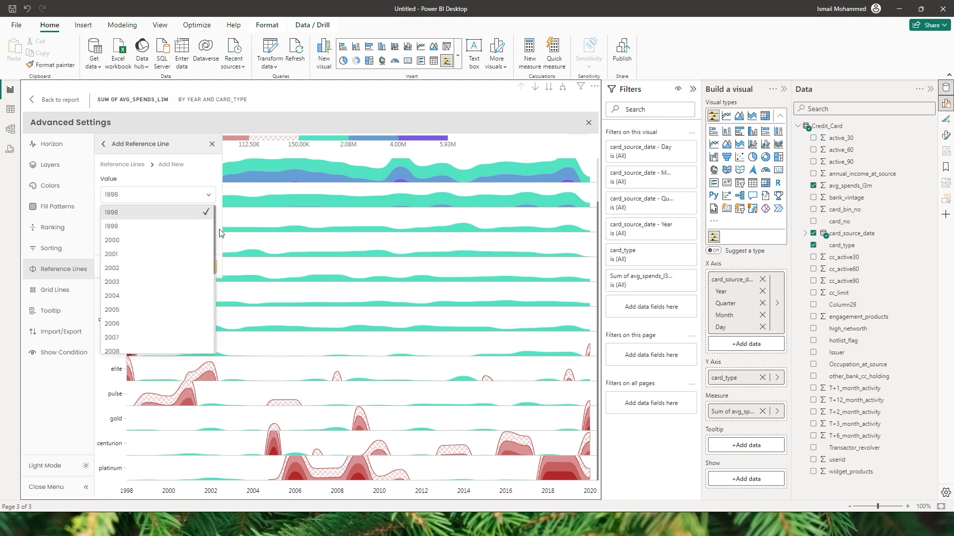
pyautogui.moveTo(213, 220); pyautogui.dragTo(209, 283)
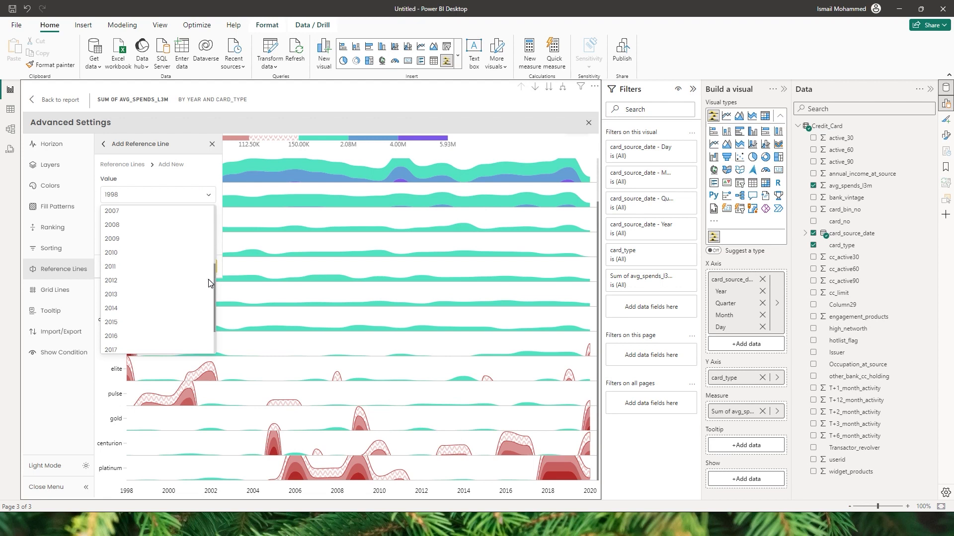
pyautogui.click(112, 308)
# Step: Style the 2014 line dashed, 2 px and red, then add and apply it
pyautogui.click(110, 219)
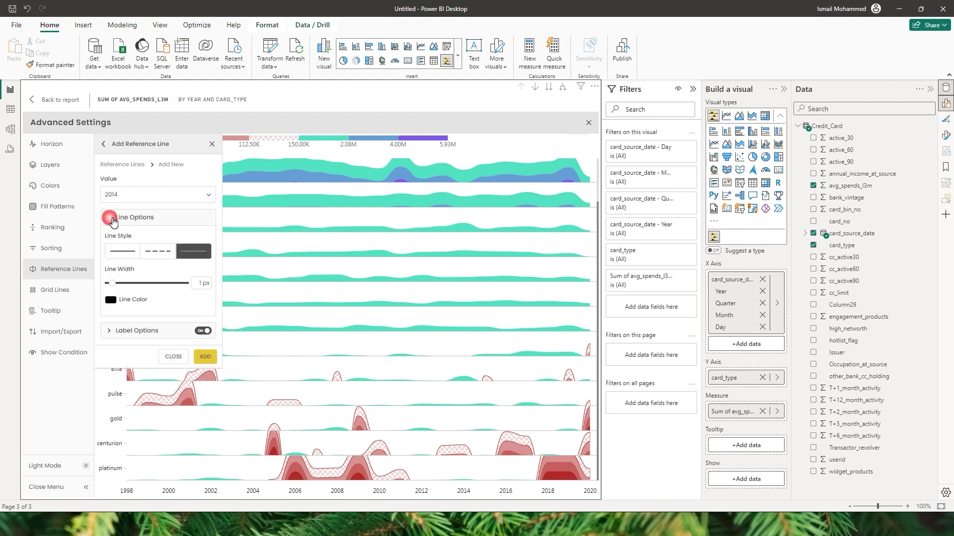
pyautogui.click(127, 257)
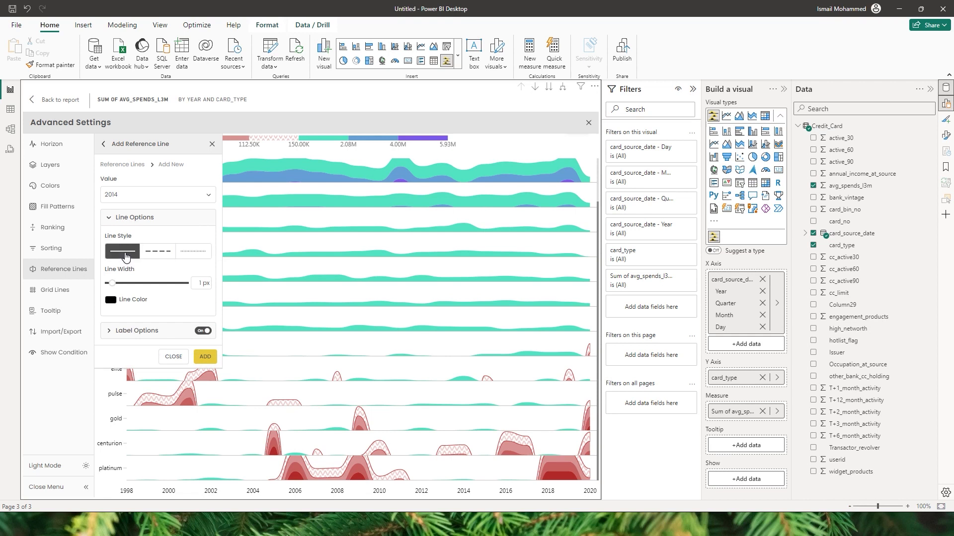
pyautogui.click(193, 256)
pyautogui.click(157, 256)
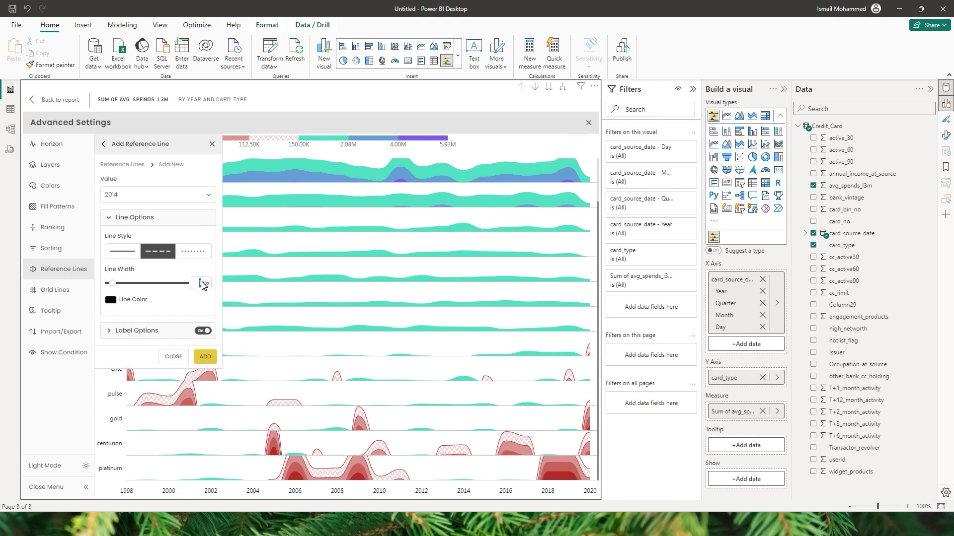
pyautogui.write('2')
pyautogui.click(112, 300)
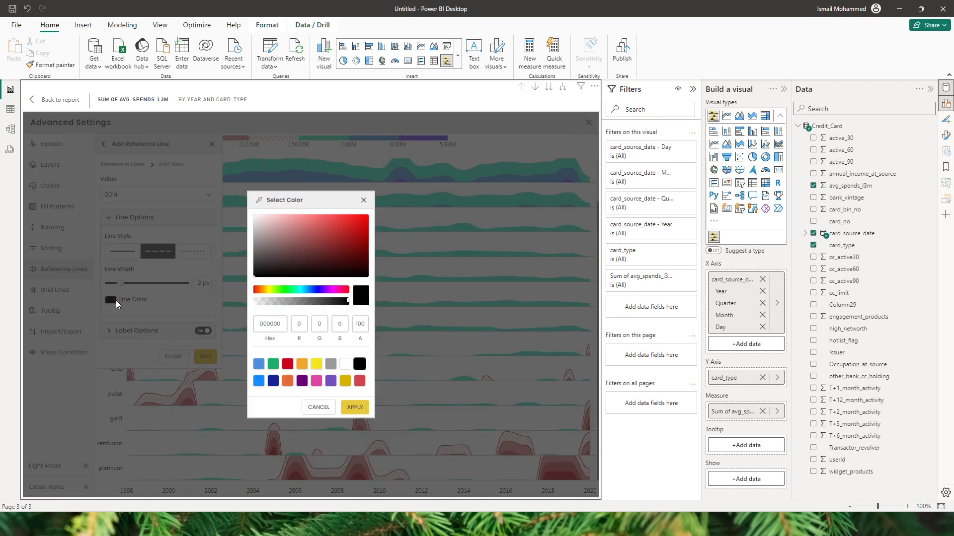
pyautogui.click(287, 364)
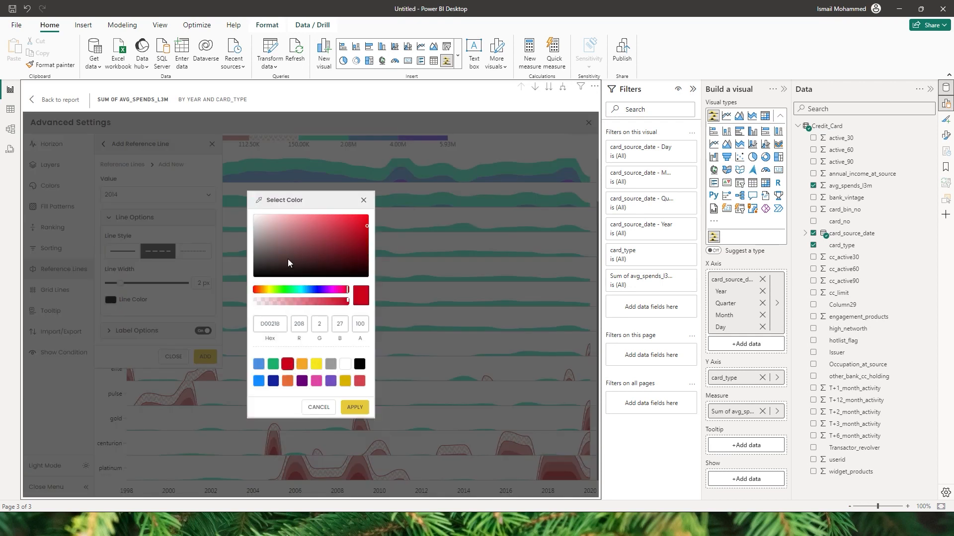
pyautogui.click(354, 409)
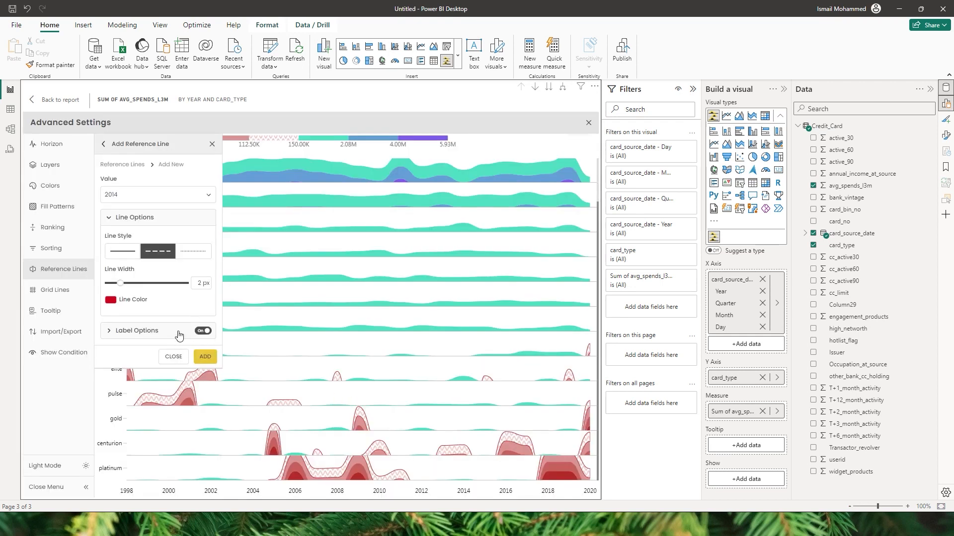
pyautogui.click(206, 357)
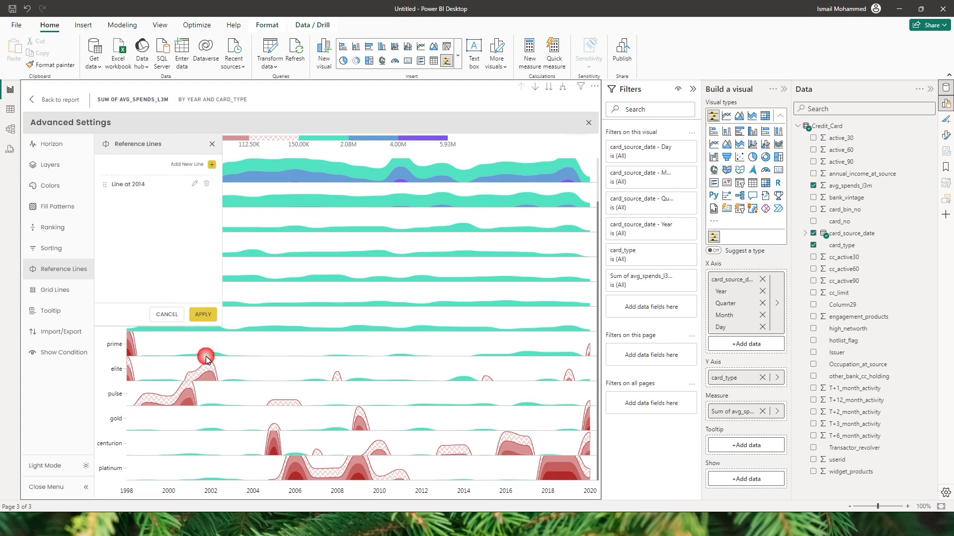
pyautogui.click(202, 318)
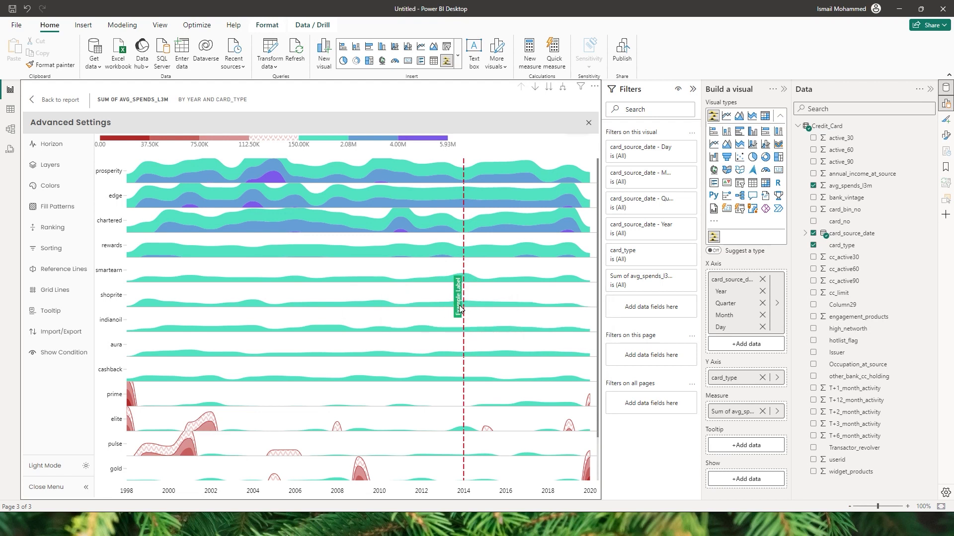
# Step: Turn off the 2014 line's label and apply so it disappears
pyautogui.click(64, 270)
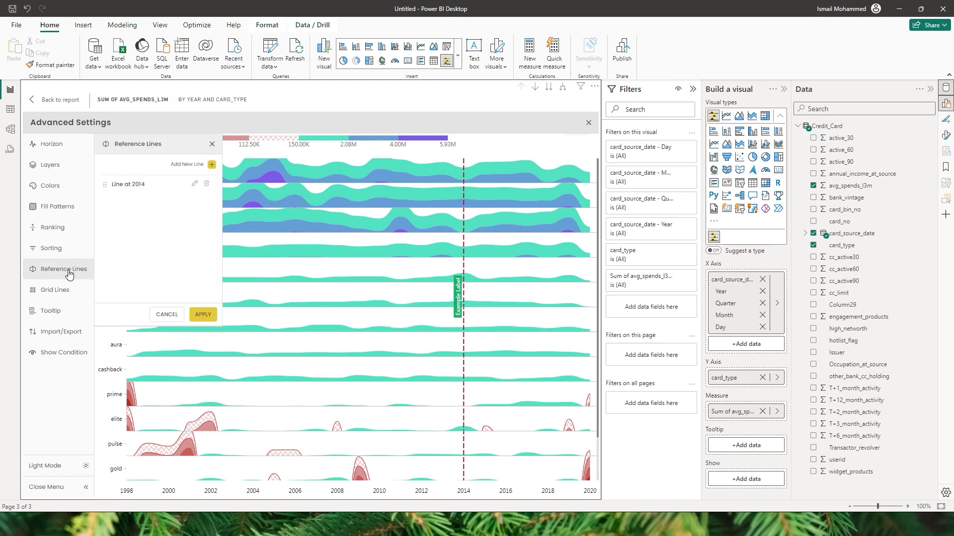
pyautogui.click(195, 184)
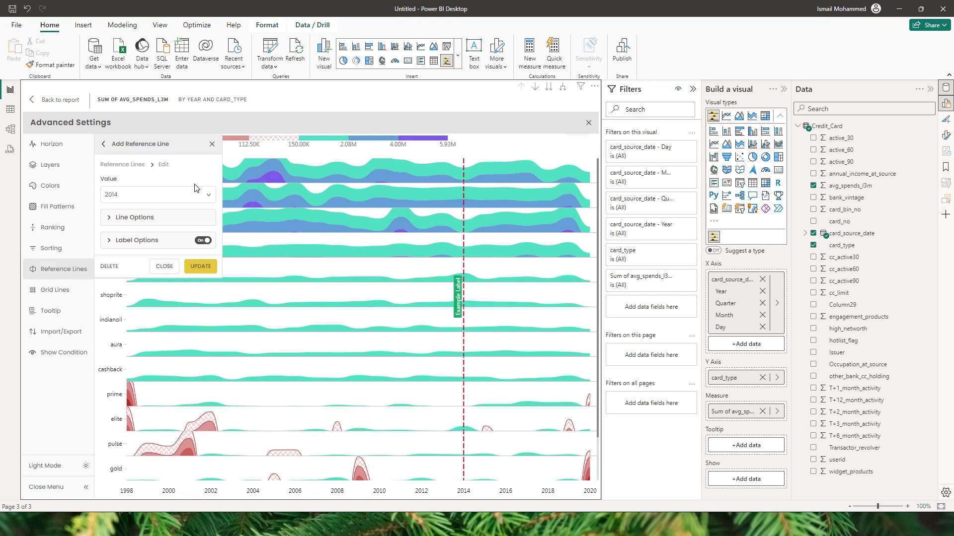
pyautogui.click(205, 242)
pyautogui.click(203, 267)
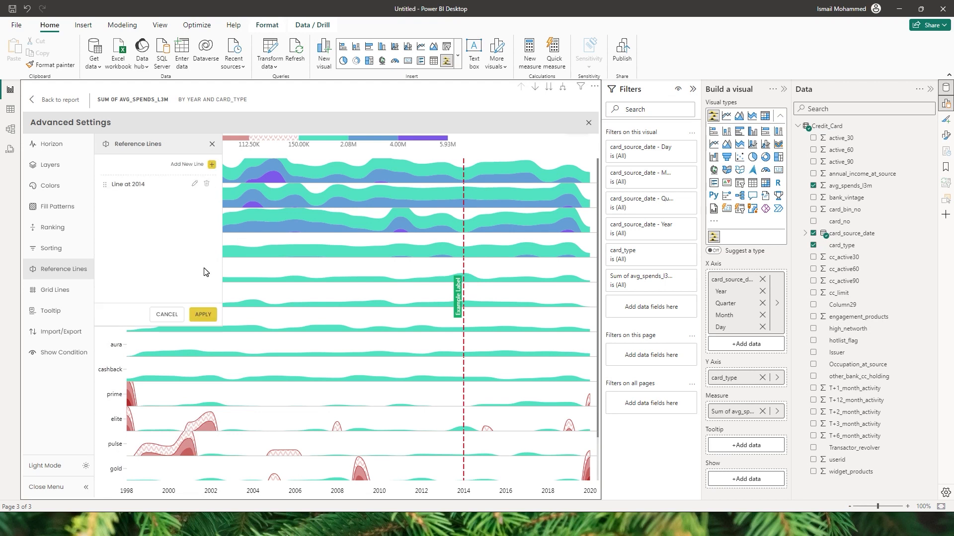
pyautogui.click(207, 317)
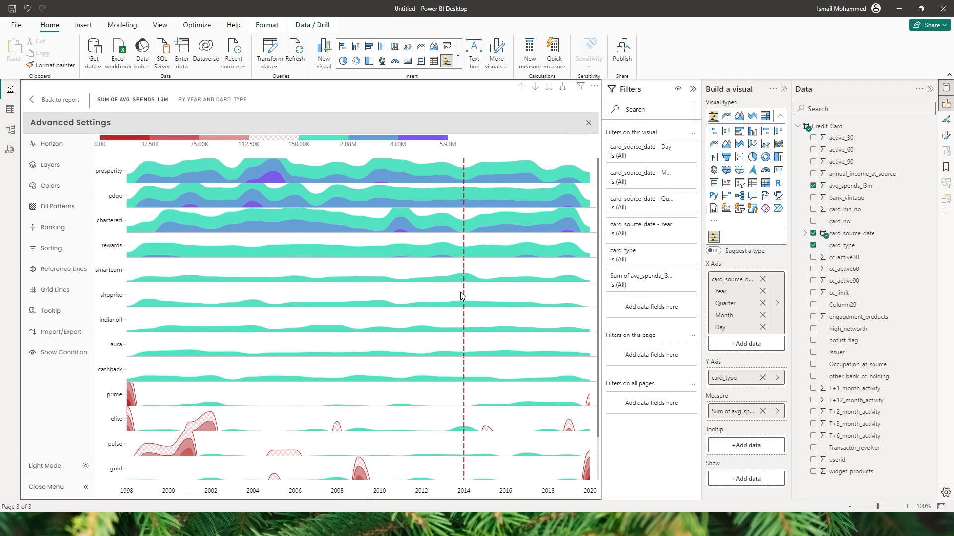
# Step: Re-enable the 2014 line's label with bottom alignment, update and apply
pyautogui.click(72, 272)
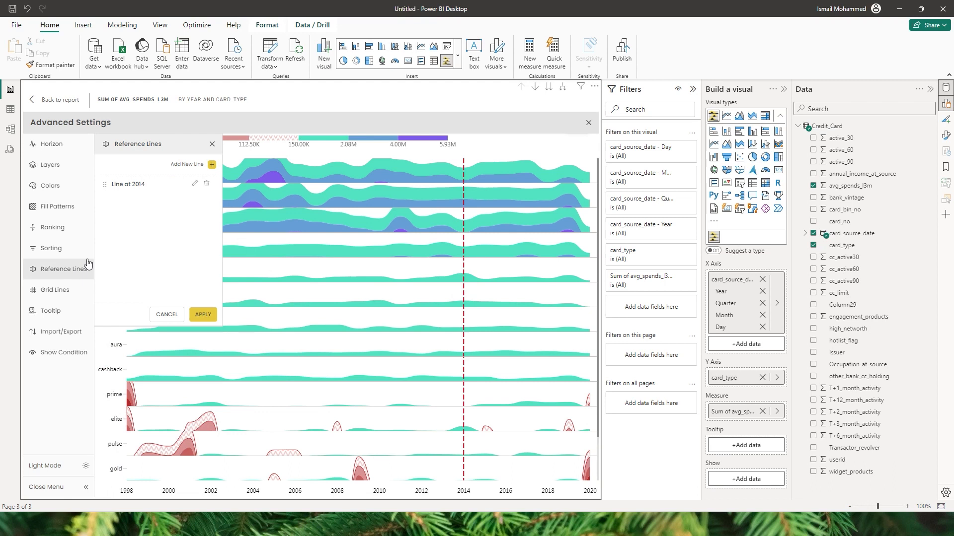
pyautogui.click(196, 191)
pyautogui.click(202, 241)
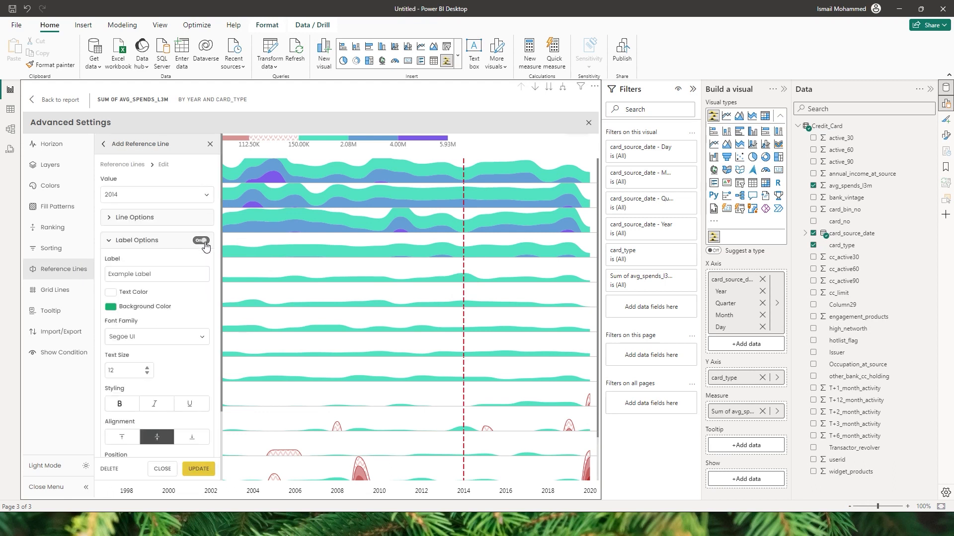
pyautogui.moveTo(169, 279); pyautogui.dragTo(102, 276)
pyautogui.moveTo(166, 281); pyautogui.dragTo(117, 279)
pyautogui.click(142, 296)
pyautogui.scroll(-3, 218, 319)
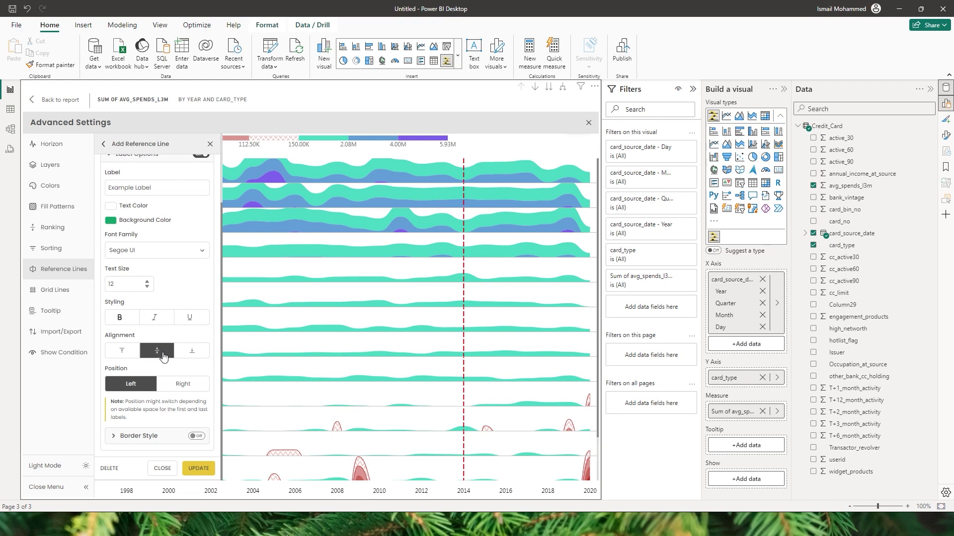
pyautogui.click(198, 353)
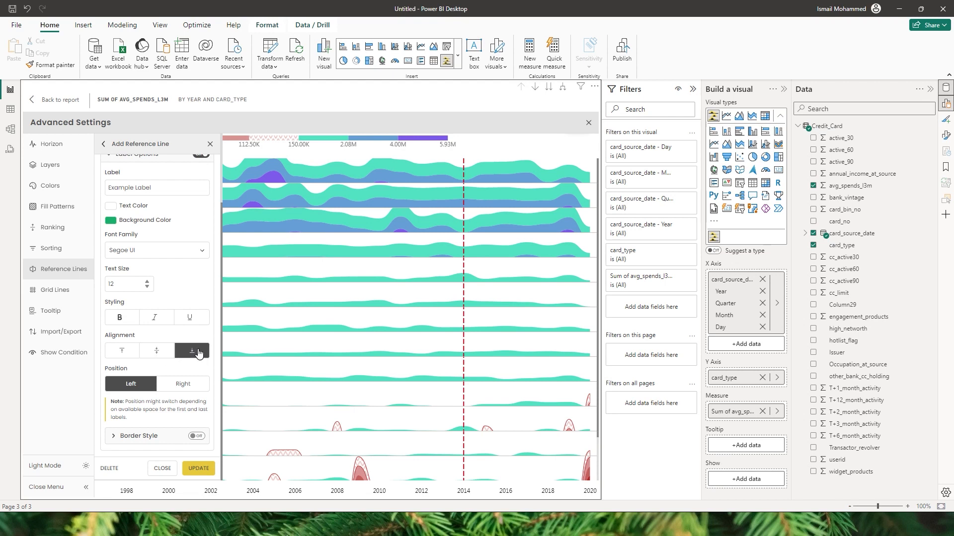
pyautogui.click(199, 469)
pyautogui.click(202, 317)
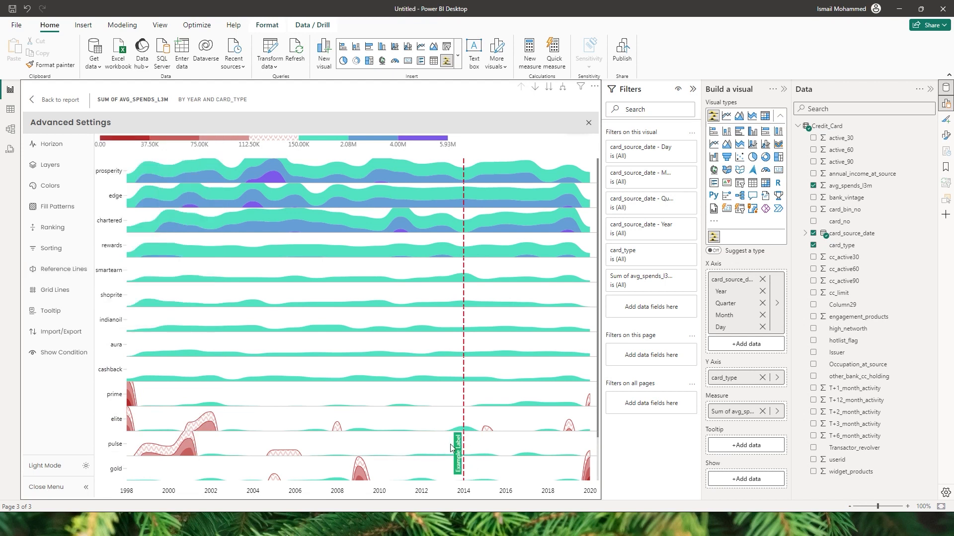
# Step: Position the 2014 line's label to the Right and apply
pyautogui.click(60, 269)
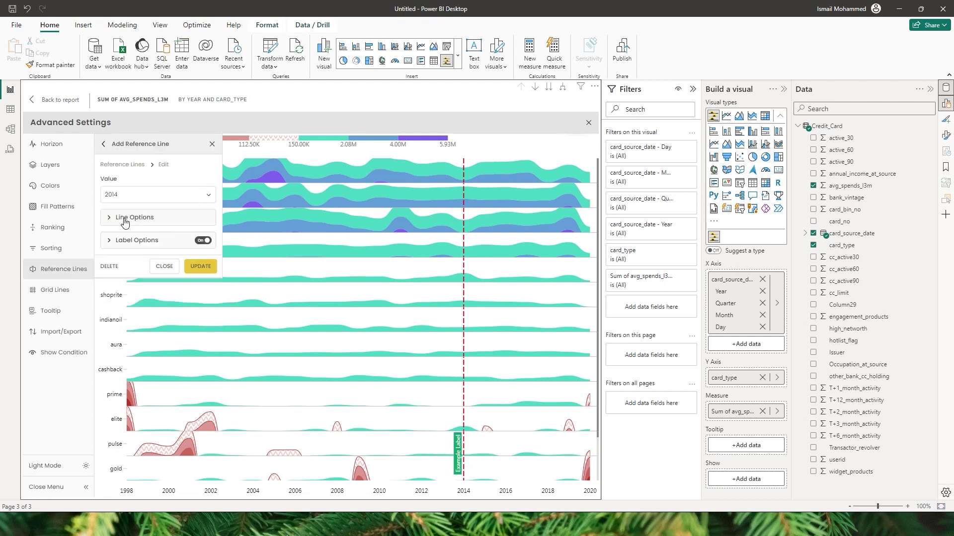
pyautogui.click(137, 240)
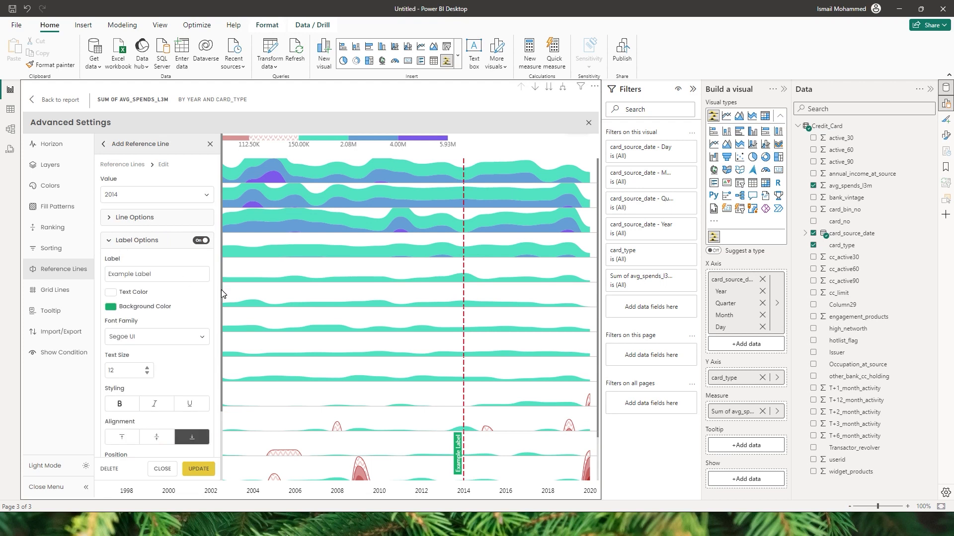
pyautogui.scroll(-3, 222, 287)
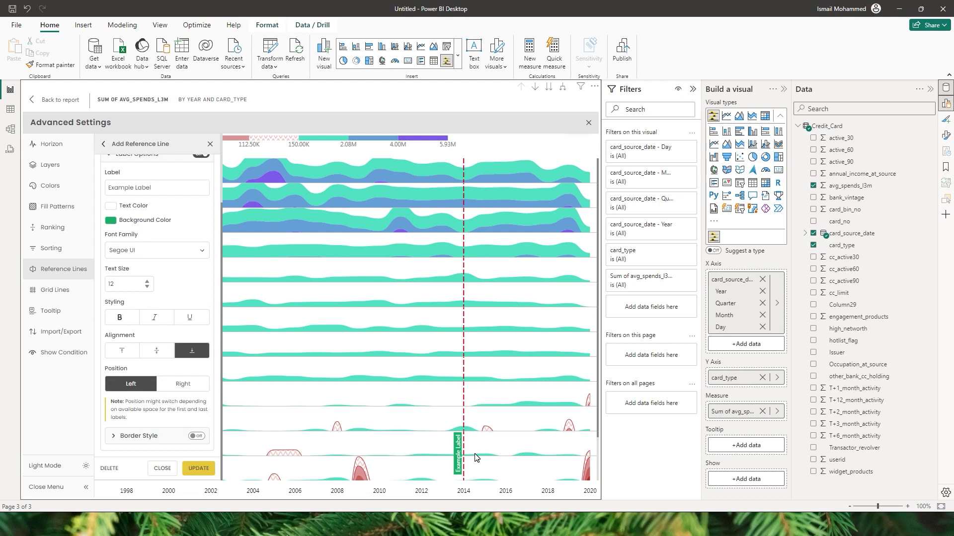
pyautogui.click(186, 386)
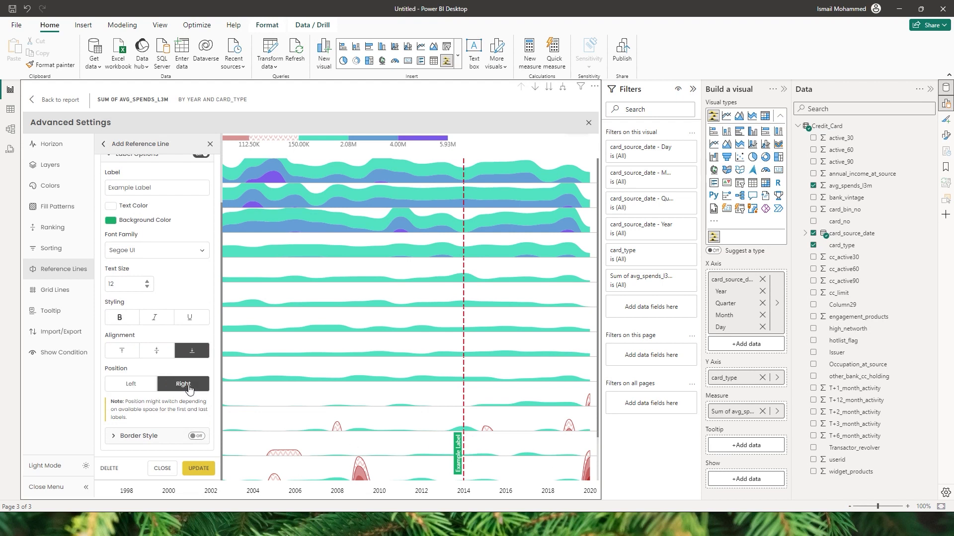
pyautogui.click(198, 468)
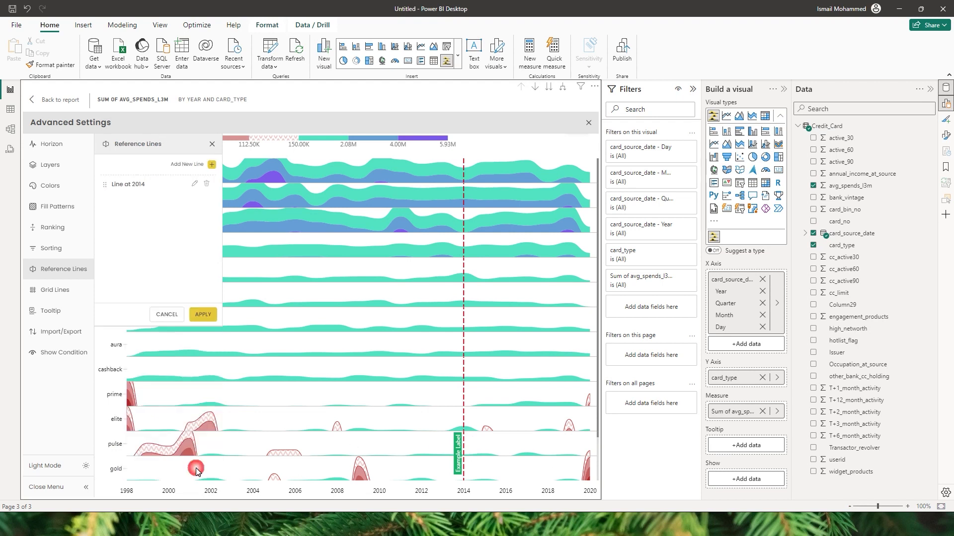
pyautogui.click(202, 318)
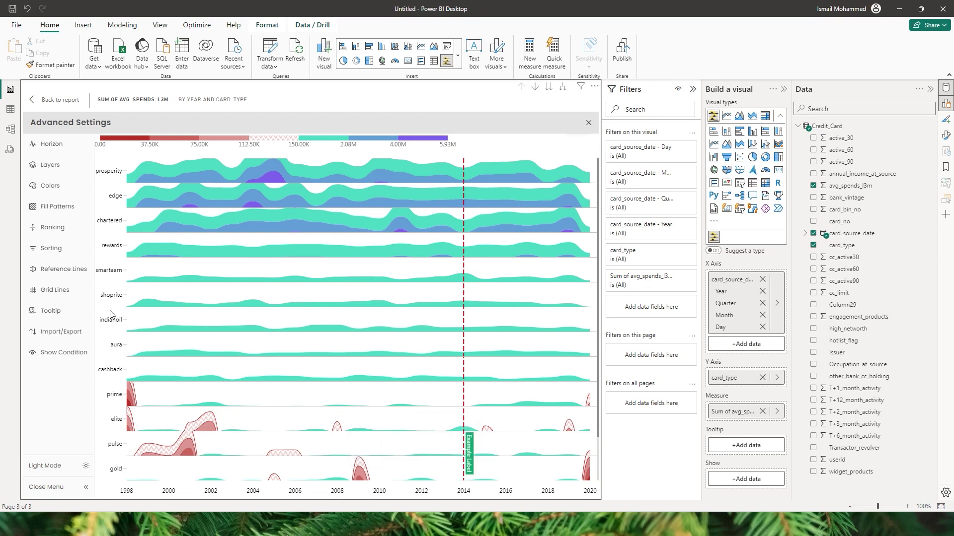
# Step: Give the 2014 label a border with Custom corner radius 4, update and apply
pyautogui.click(54, 269)
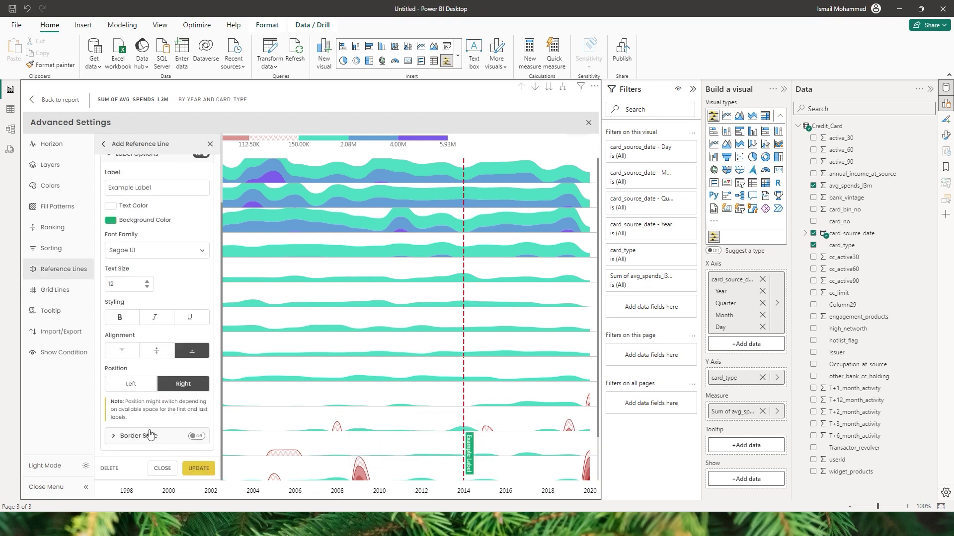
pyautogui.click(114, 436)
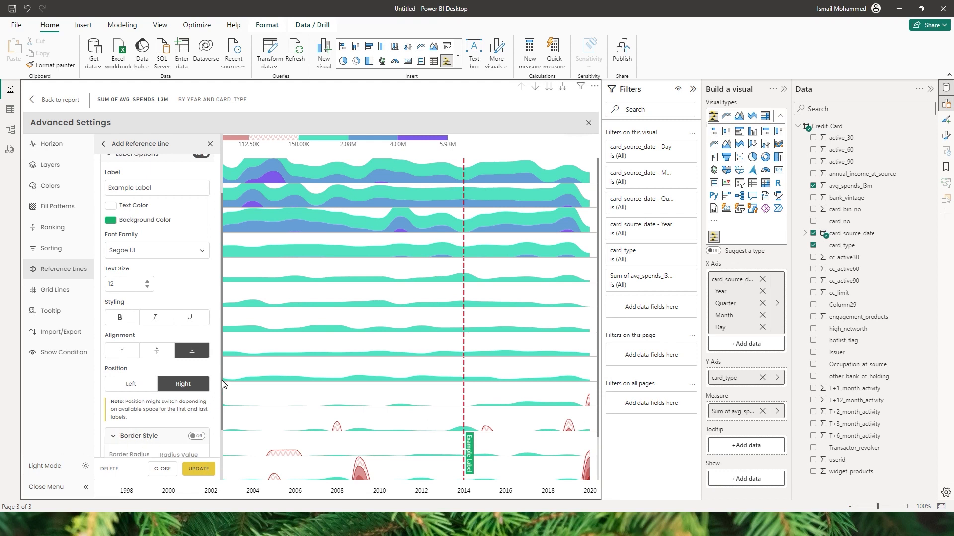
pyautogui.scroll(-3, 222, 381)
pyautogui.click(197, 362)
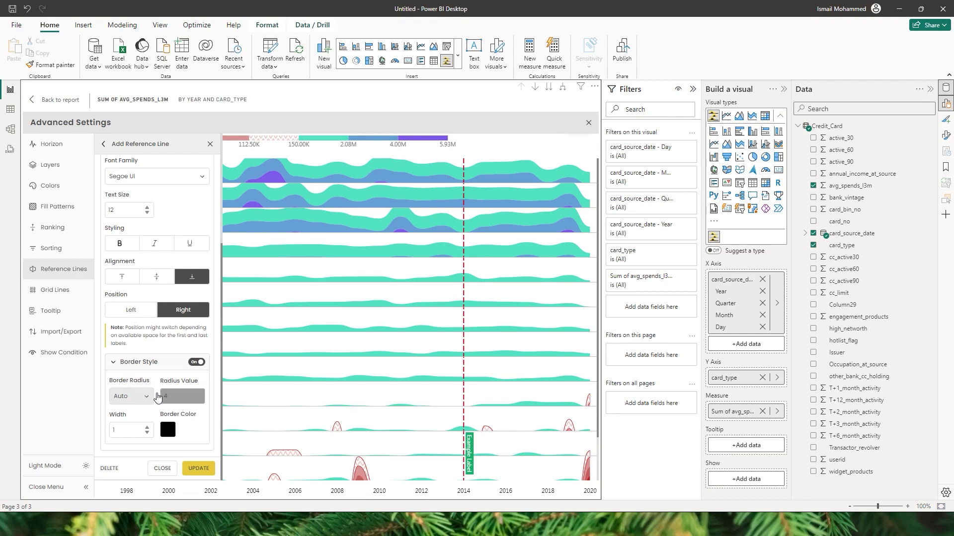
pyautogui.click(145, 396)
pyautogui.click(136, 428)
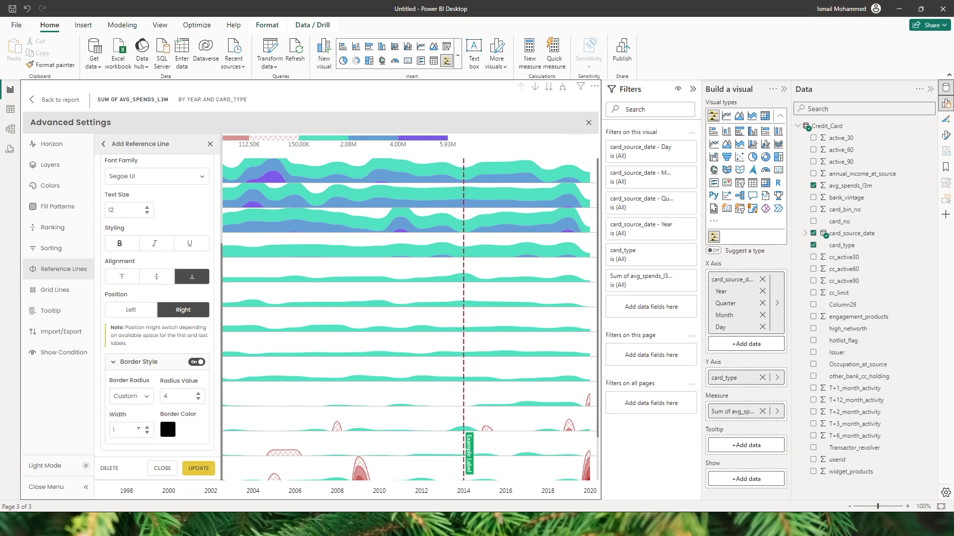
pyautogui.doubleClick(167, 400)
pyautogui.moveTo(129, 435); pyautogui.dragTo(101, 434)
pyautogui.click(197, 468)
pyautogui.click(202, 317)
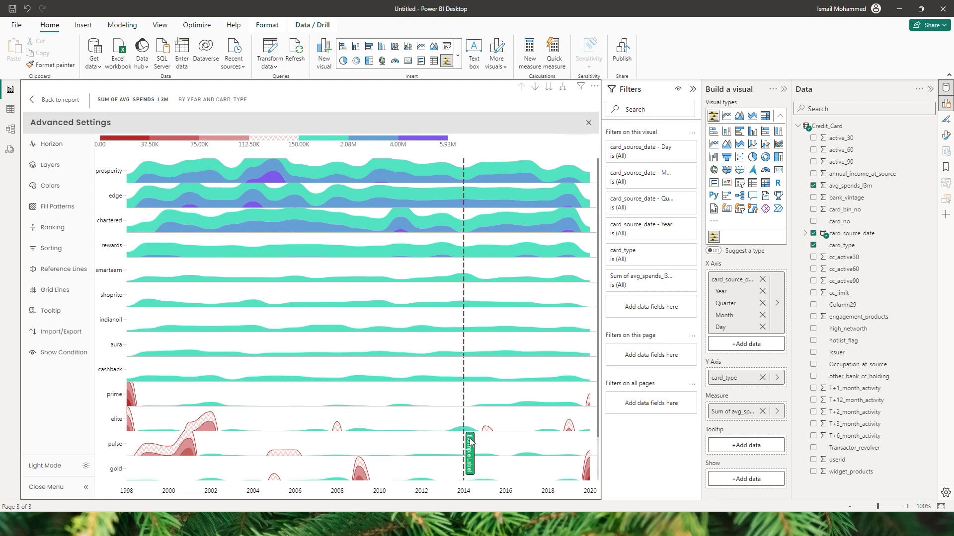
pyautogui.click(61, 272)
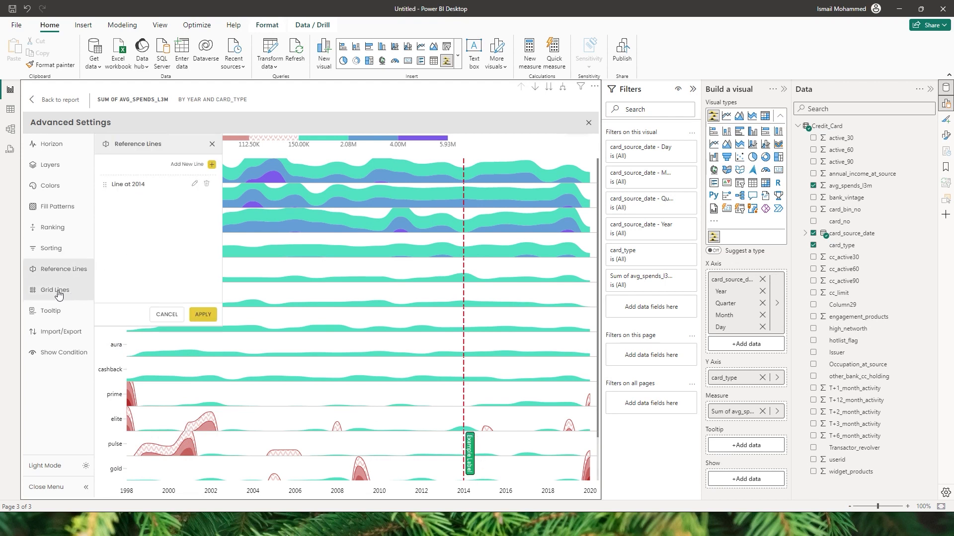
# Step: Enable X-axis grid lines and apply them to the chart
pyautogui.click(59, 294)
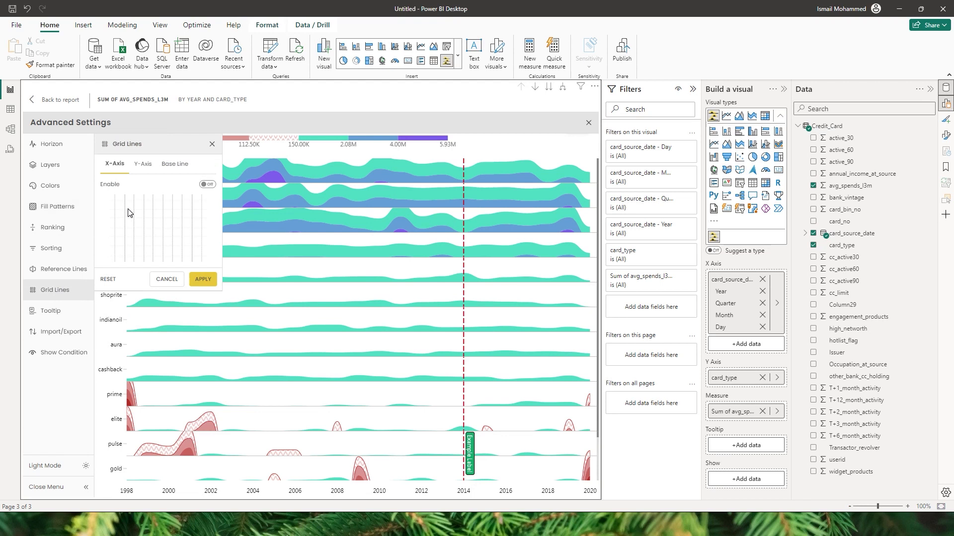
pyautogui.click(141, 170)
pyautogui.click(175, 170)
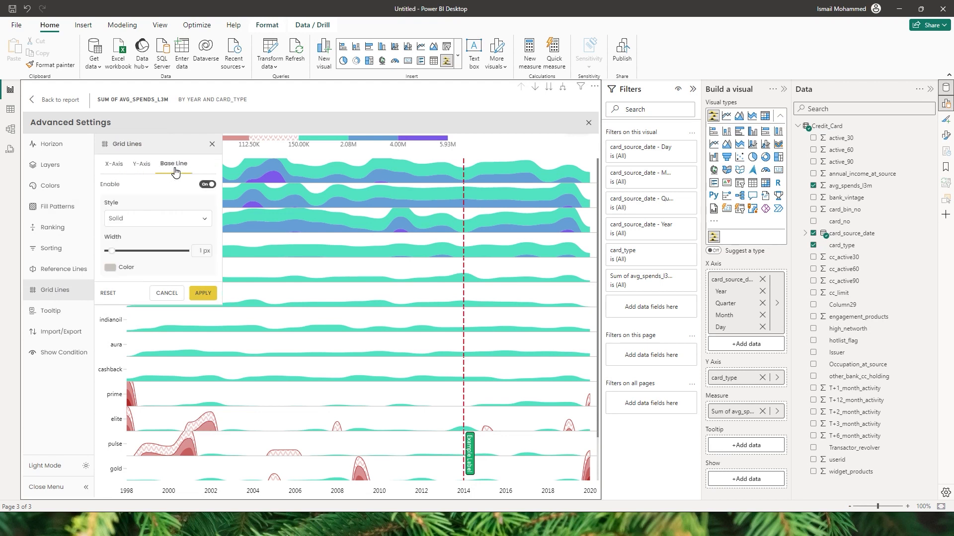
pyautogui.click(114, 165)
pyautogui.click(208, 185)
pyautogui.click(208, 294)
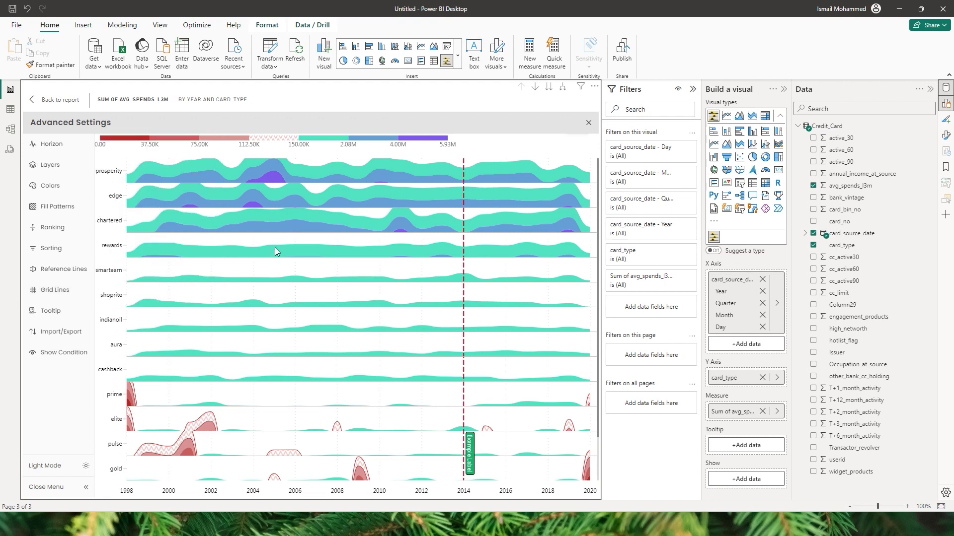
# Step: Make the X-axis grid lines dashed, 2 px wide, blue 4A90E2, and apply
pyautogui.click(69, 298)
pyautogui.click(143, 224)
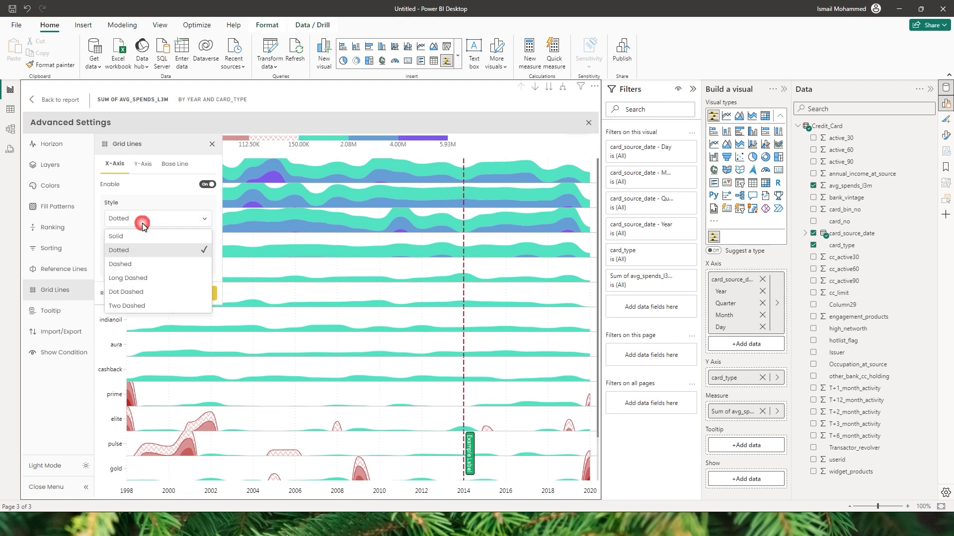
pyautogui.click(140, 236)
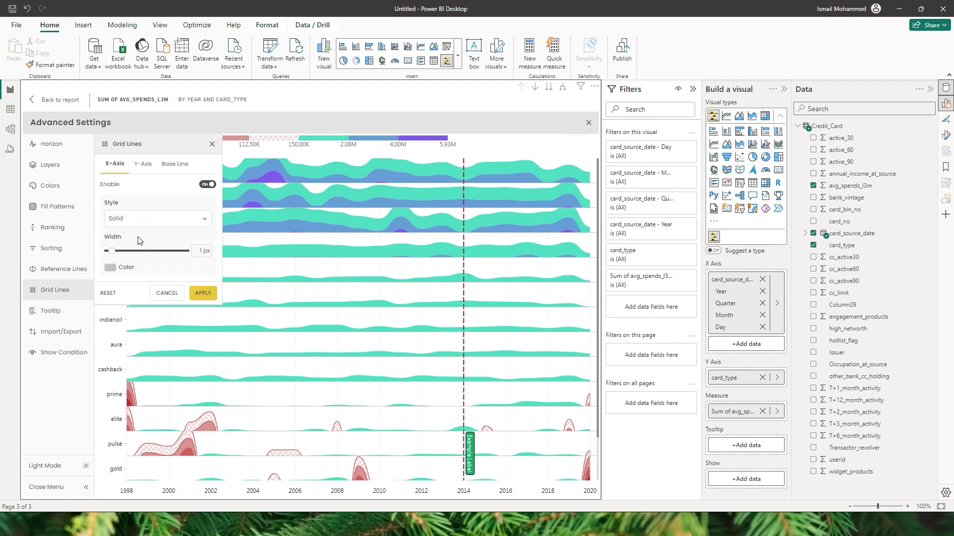
pyautogui.click(141, 219)
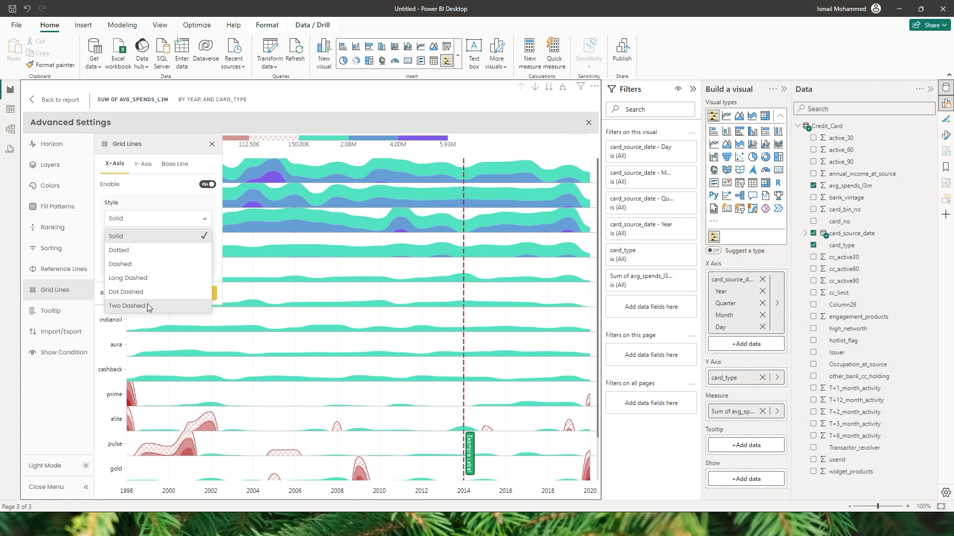
pyautogui.click(122, 271)
pyautogui.click(203, 252)
pyautogui.write('2')
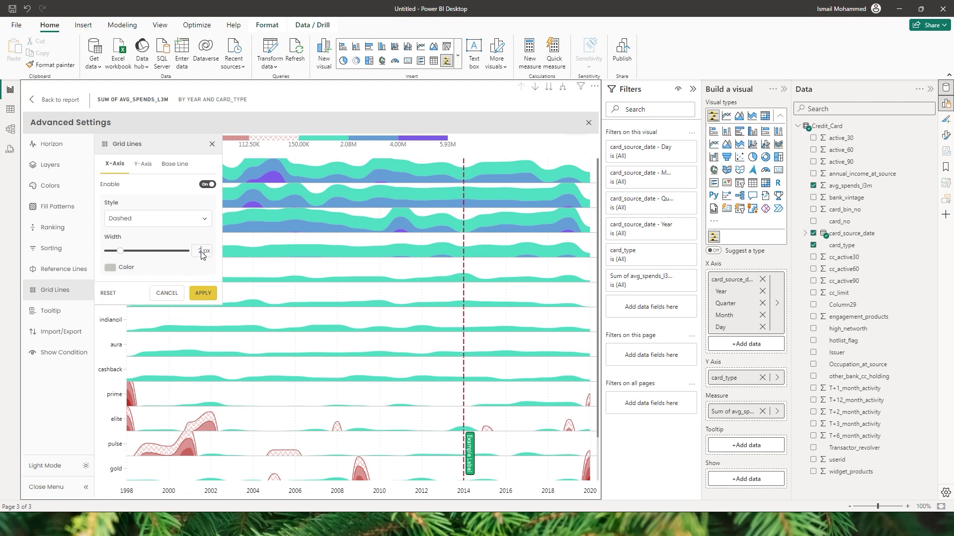
pyautogui.click(113, 269)
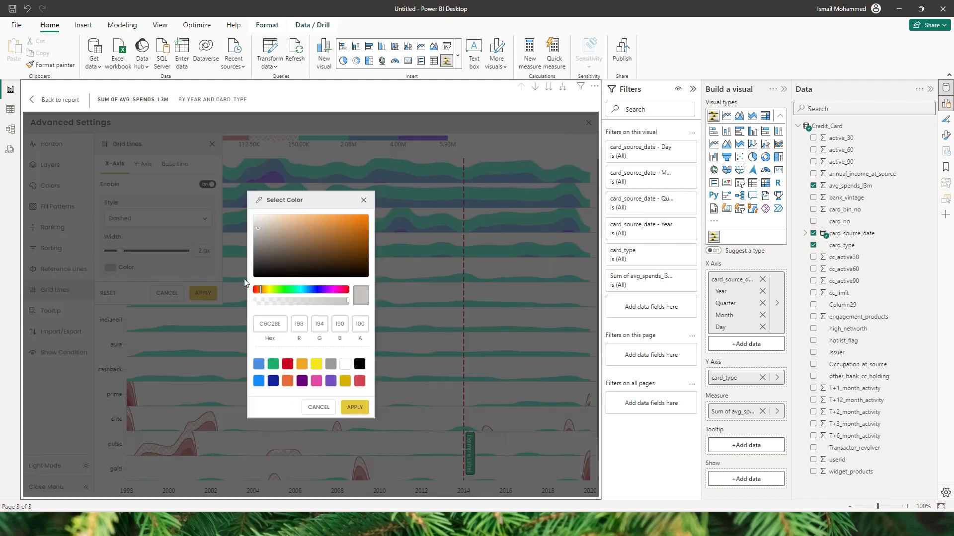
pyautogui.click(259, 365)
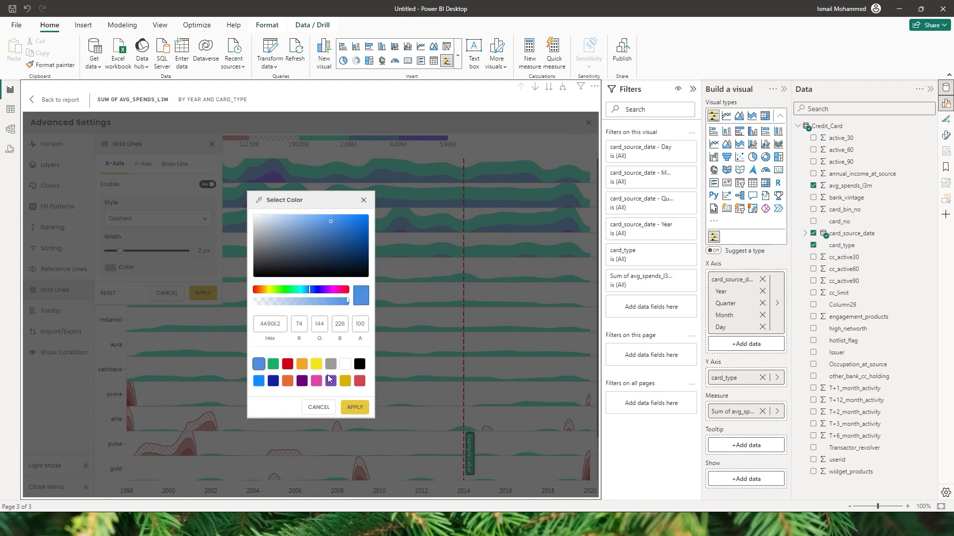
pyautogui.click(356, 408)
pyautogui.click(209, 295)
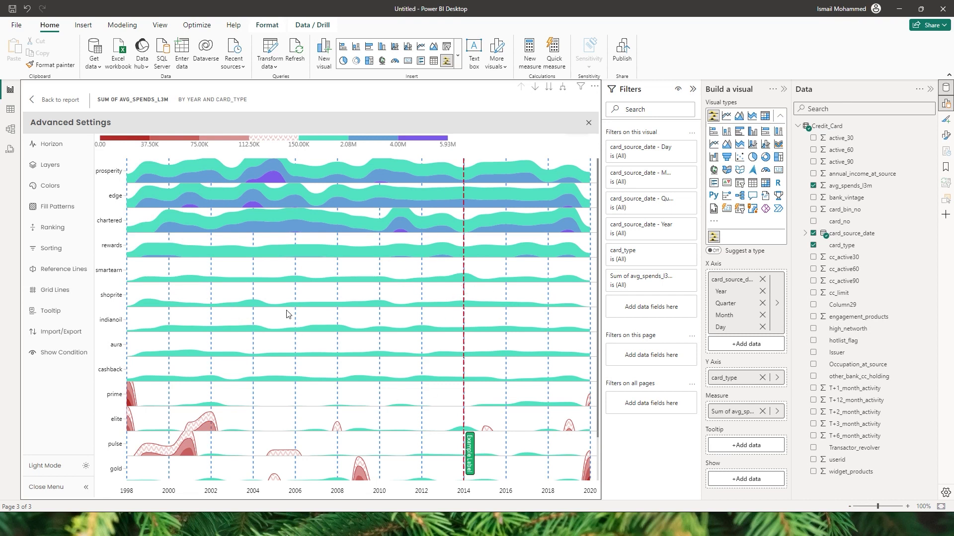
pyautogui.click(52, 306)
# Step: Enable Y-axis grid lines with Dotted style, 1 px width and grey colour, then apply
pyautogui.click(54, 293)
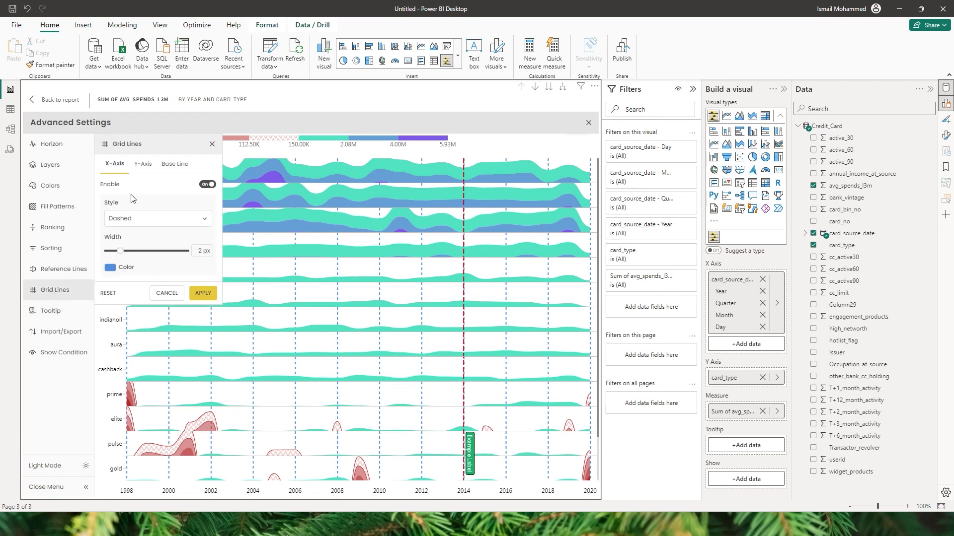
pyautogui.click(147, 167)
pyautogui.click(207, 184)
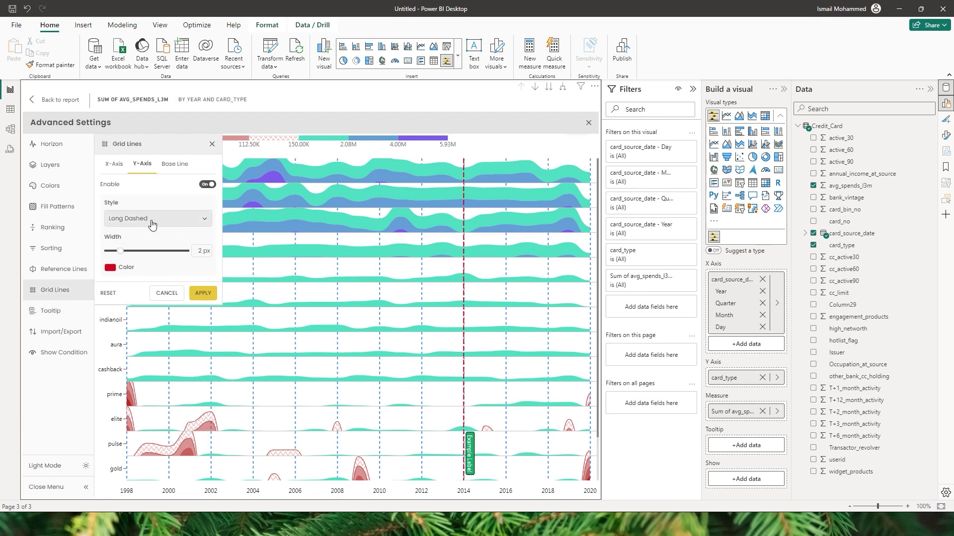
pyautogui.click(146, 220)
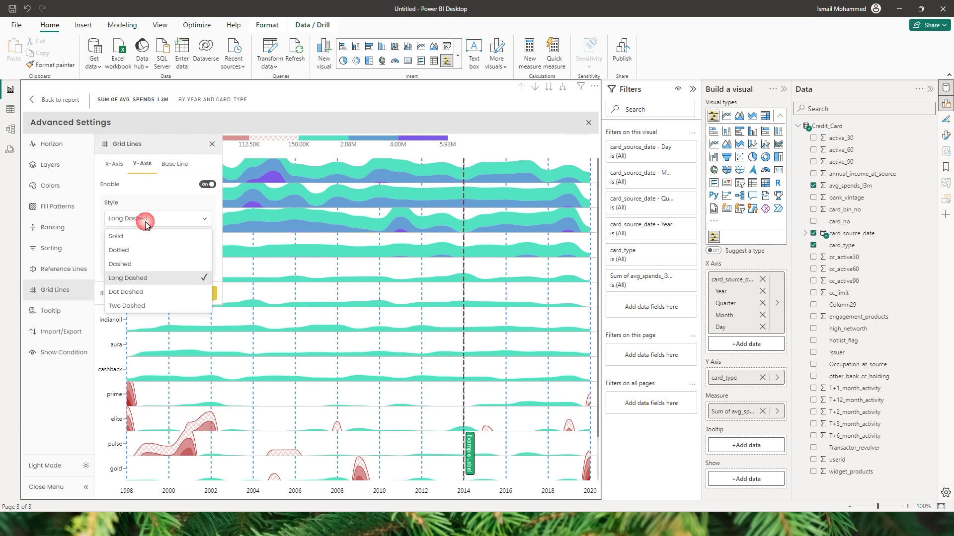
pyautogui.click(132, 251)
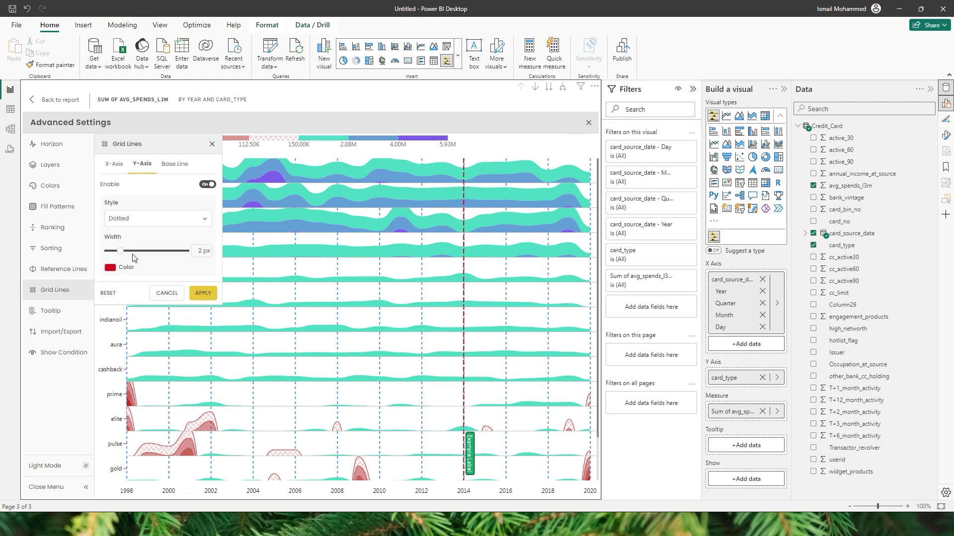
pyautogui.doubleClick(202, 253)
pyautogui.write('1')
pyautogui.click(109, 267)
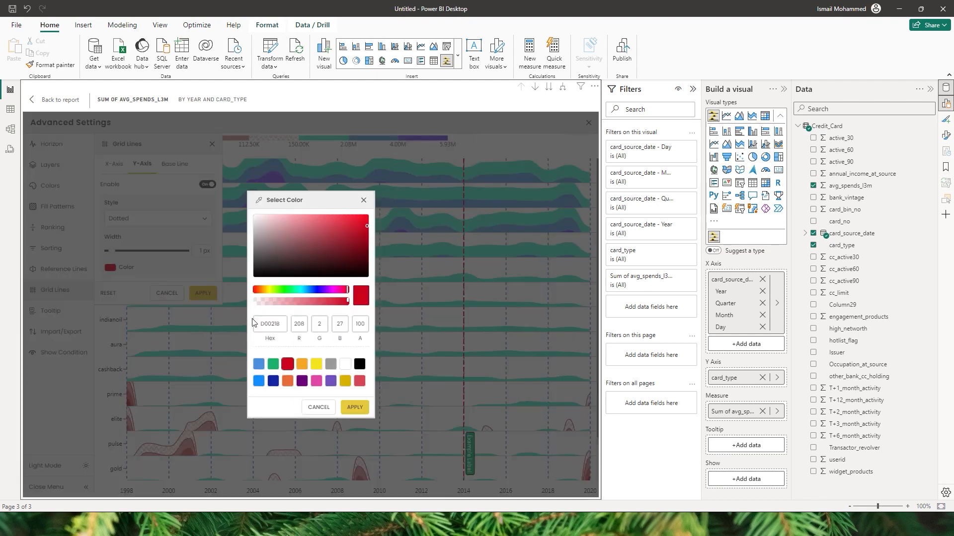
pyautogui.click(330, 364)
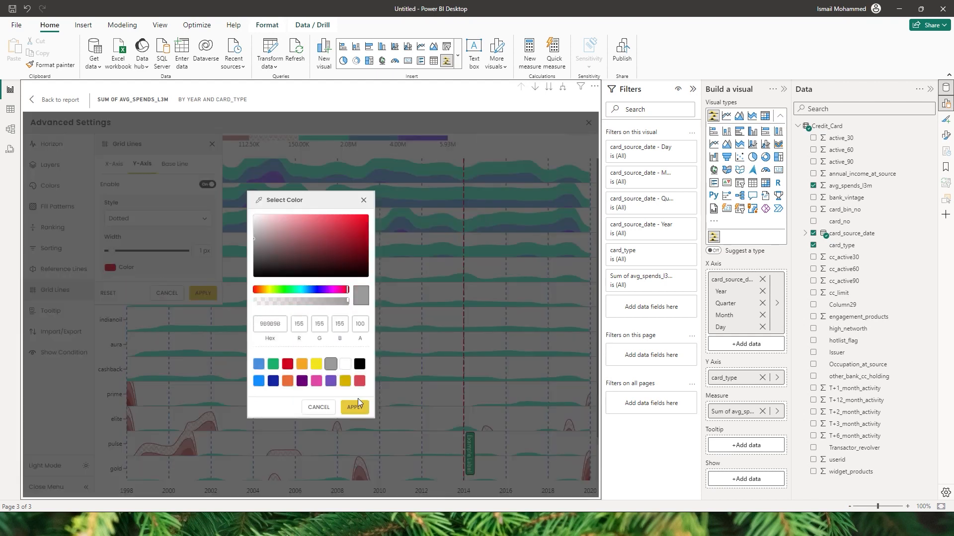
pyautogui.click(355, 407)
pyautogui.click(205, 295)
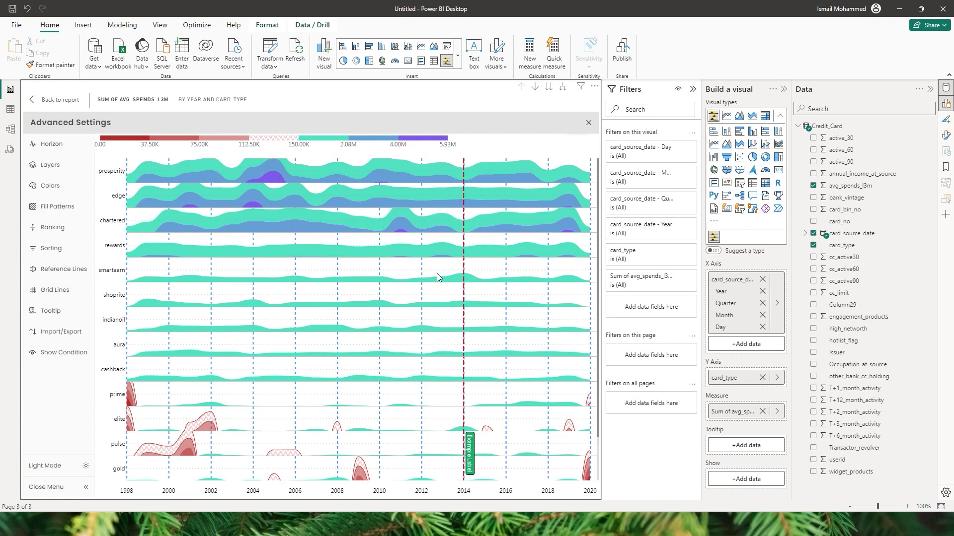
pyautogui.click(55, 290)
# Step: Enable Base Line and turn off both Y-axis and X-axis grid lines
pyautogui.click(173, 165)
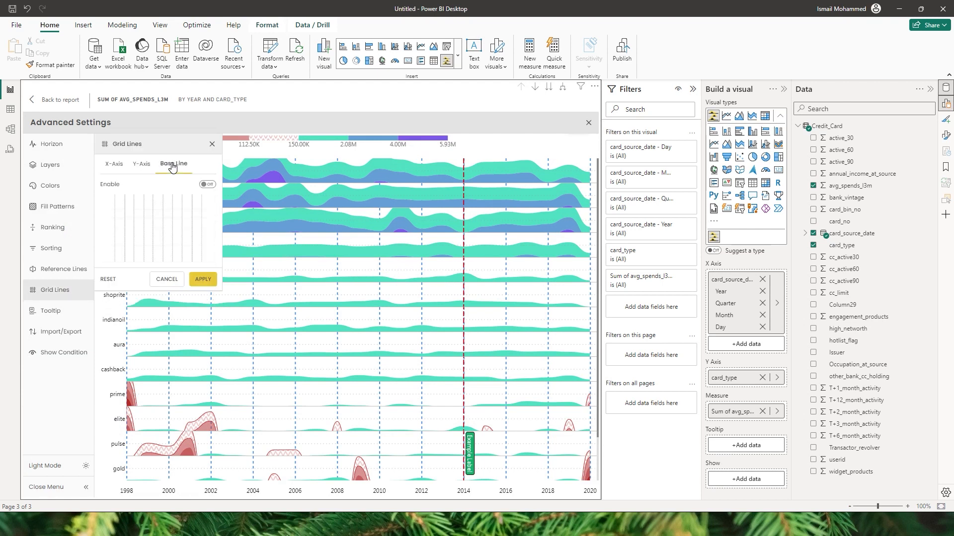
pyautogui.click(208, 185)
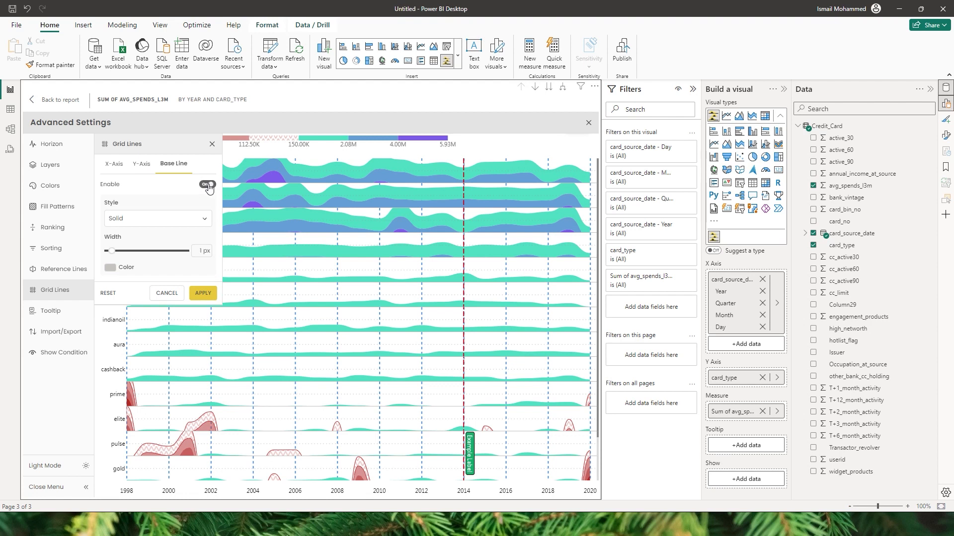
pyautogui.click(143, 165)
pyautogui.click(212, 187)
pyautogui.click(115, 165)
pyautogui.click(209, 185)
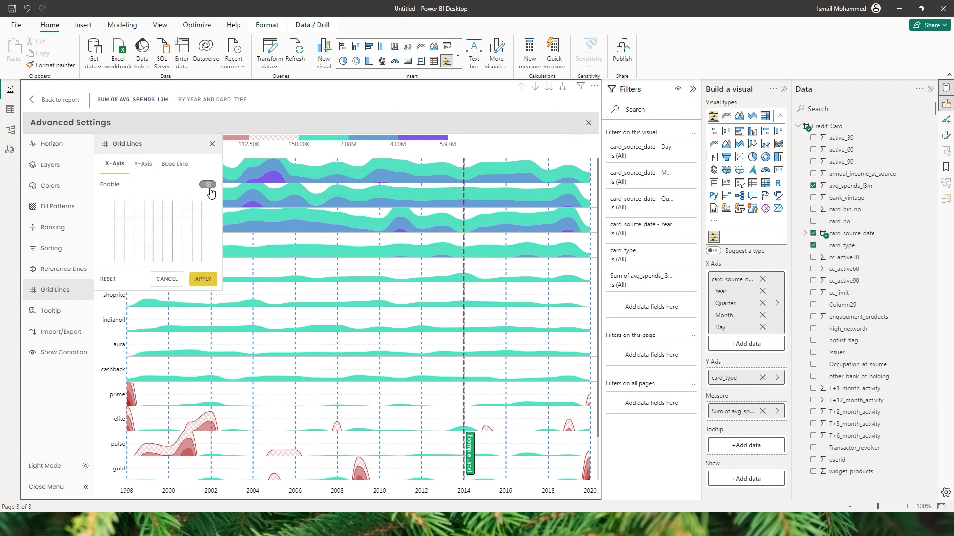
pyautogui.click(173, 165)
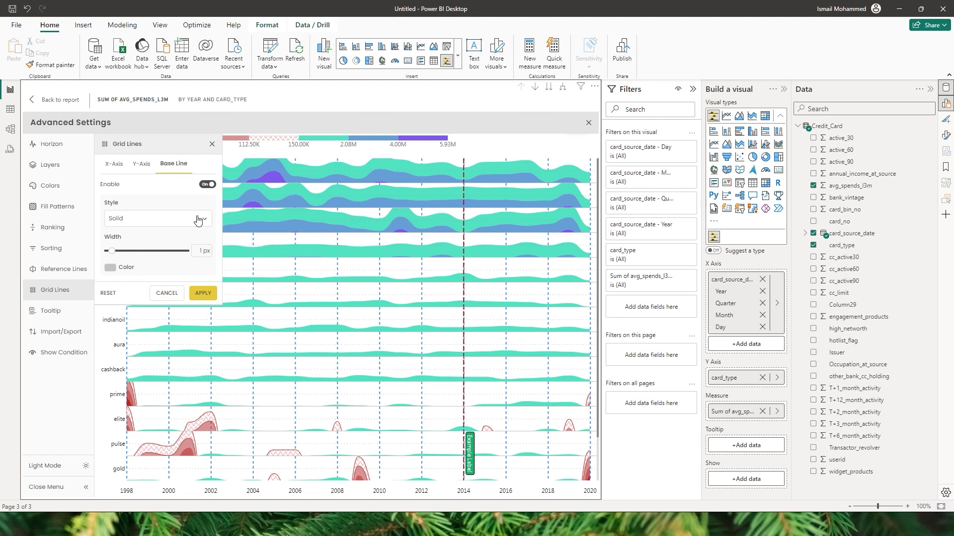
# Step: Set the base line to Solid, 2 px, dark blue 12239E, and apply
pyautogui.click(168, 220)
pyautogui.click(138, 236)
pyautogui.click(202, 250)
pyautogui.write('2')
pyautogui.click(110, 268)
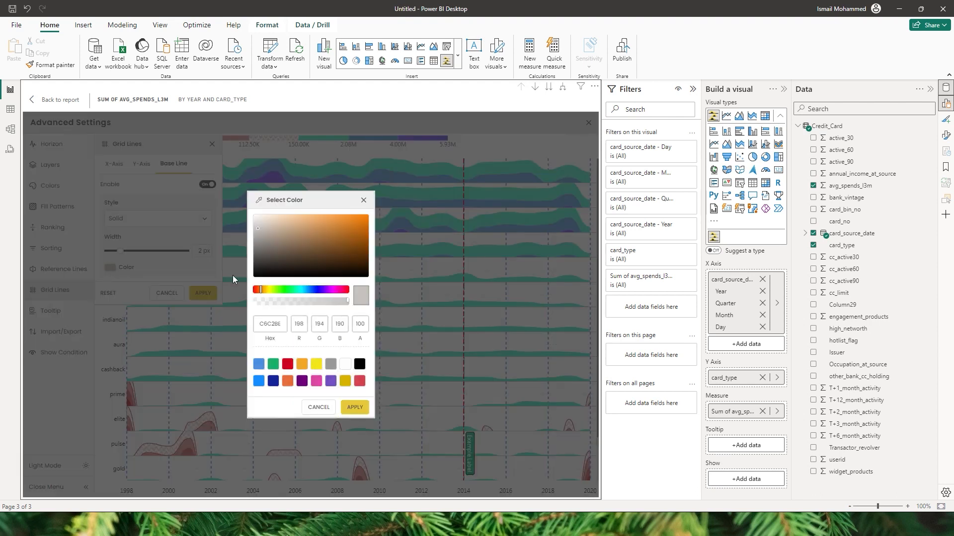
pyautogui.click(273, 382)
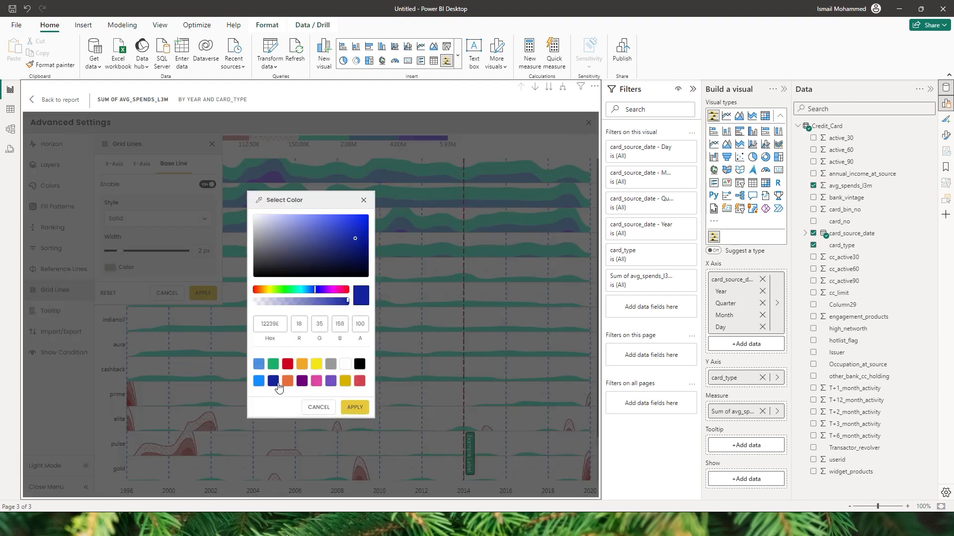
pyautogui.click(353, 408)
pyautogui.click(205, 294)
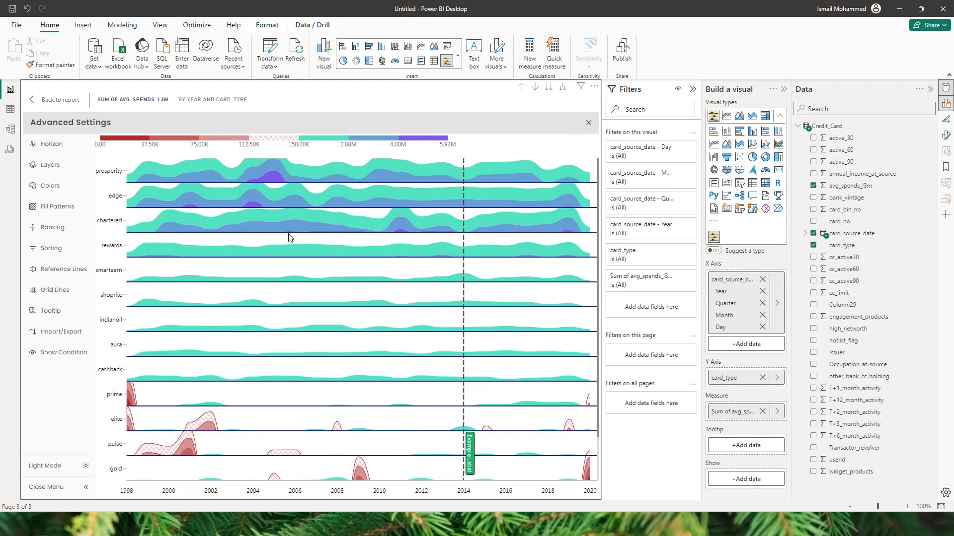
pyautogui.click(54, 290)
# Step: Add Highest, Lowest, Mean and Median Value to the chart tooltips and apply
pyautogui.click(54, 312)
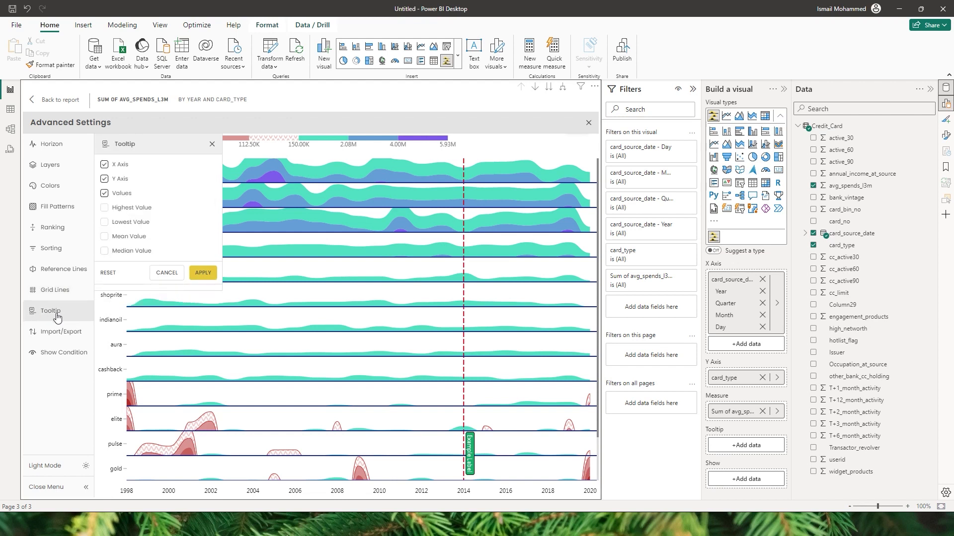
pyautogui.click(164, 278)
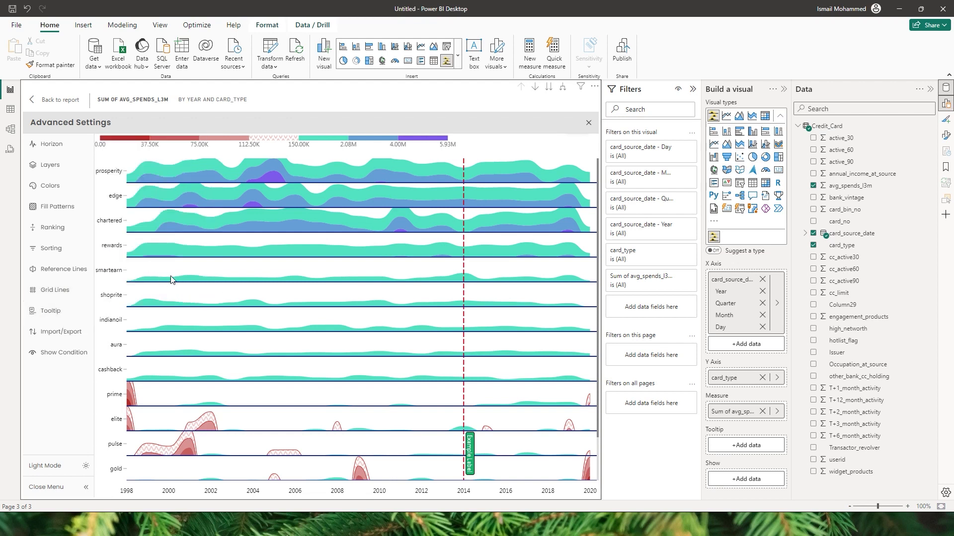
pyautogui.moveTo(297, 198)
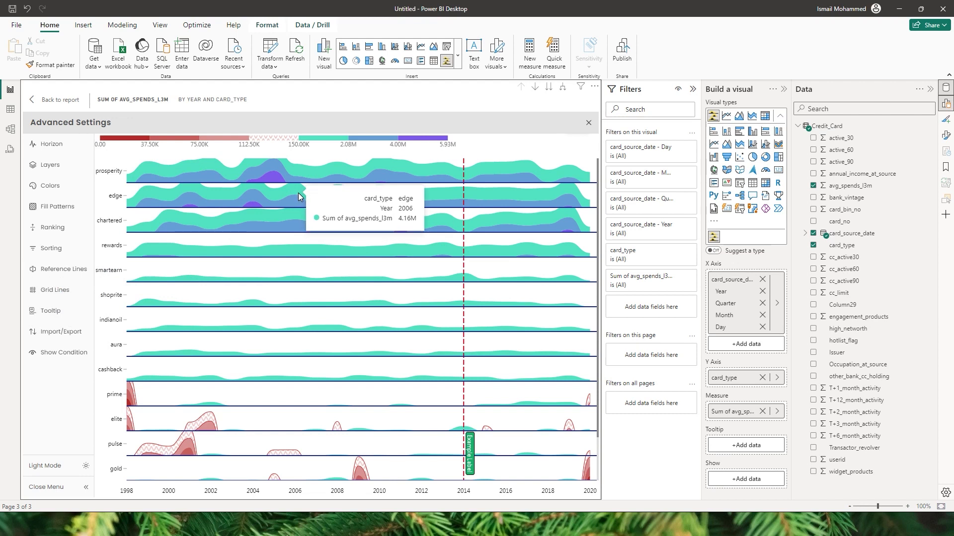
pyautogui.click(79, 311)
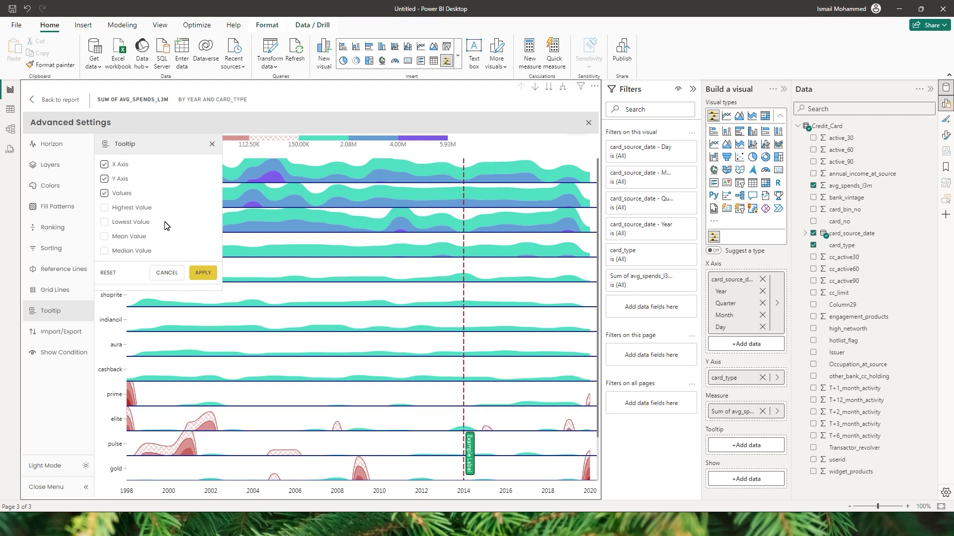
pyautogui.click(106, 209)
pyautogui.click(106, 222)
pyautogui.click(106, 238)
pyautogui.click(107, 252)
pyautogui.click(198, 272)
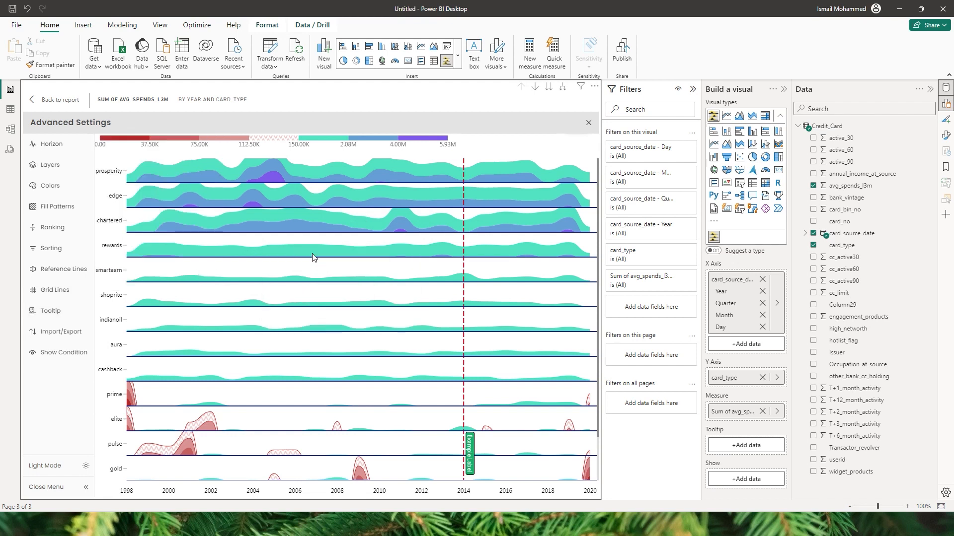
pyautogui.moveTo(268, 176)
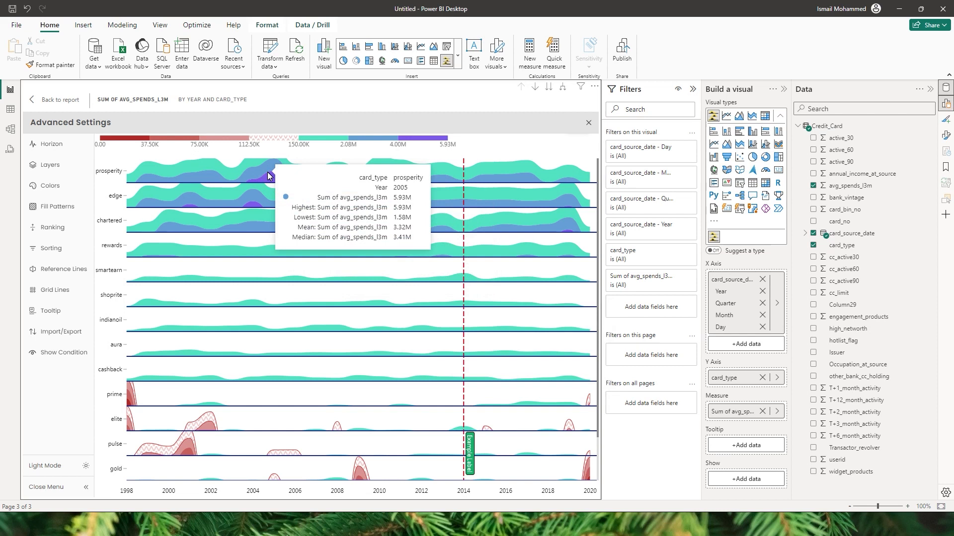
# Step: Export the chart settings as JSON, copy them, and switch to Notepad
pyautogui.click(50, 311)
pyautogui.click(57, 329)
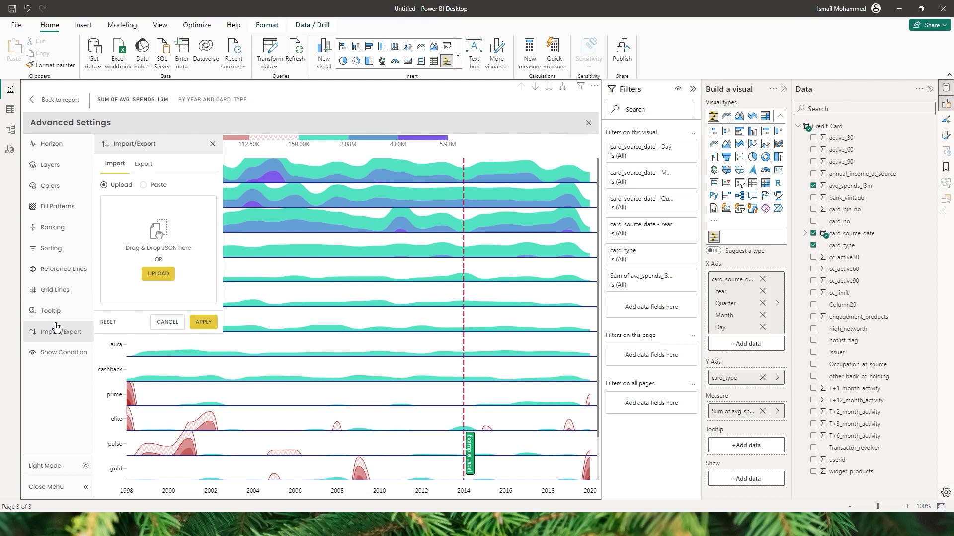
pyautogui.click(145, 166)
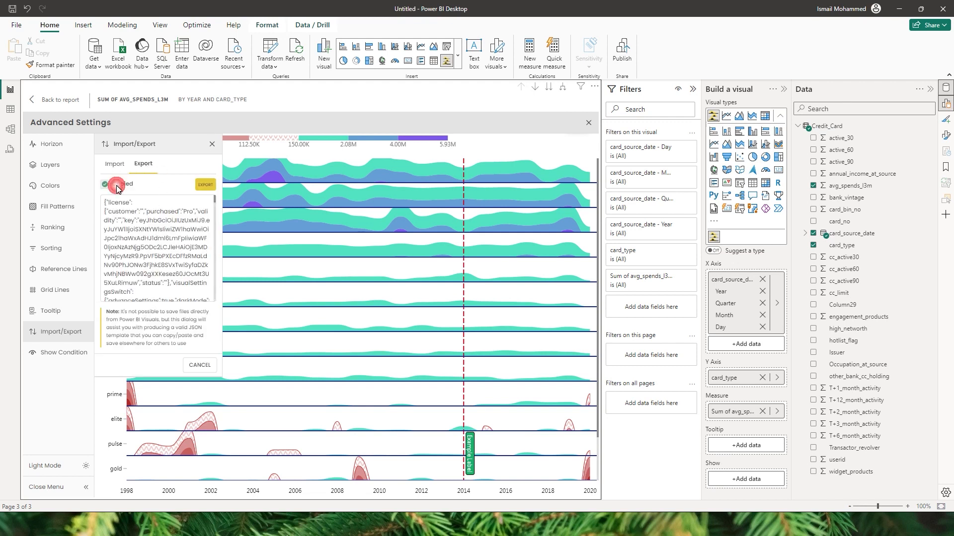
pyautogui.hotkey('alt', 'Tab')
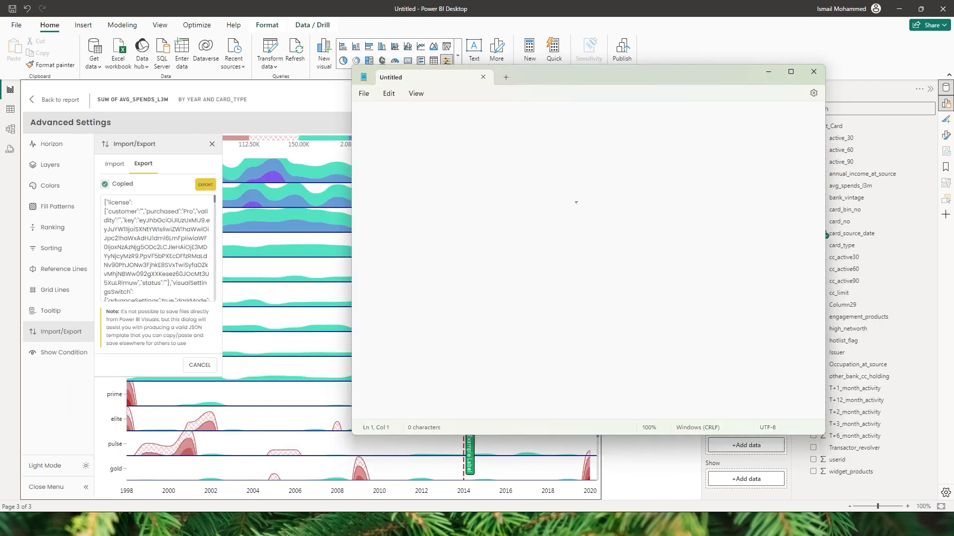
# Step: Paste the JSON into Notepad, save it as Horizon Theme.json, and return to Power BI
pyautogui.hotkey('ctrl', 'v')
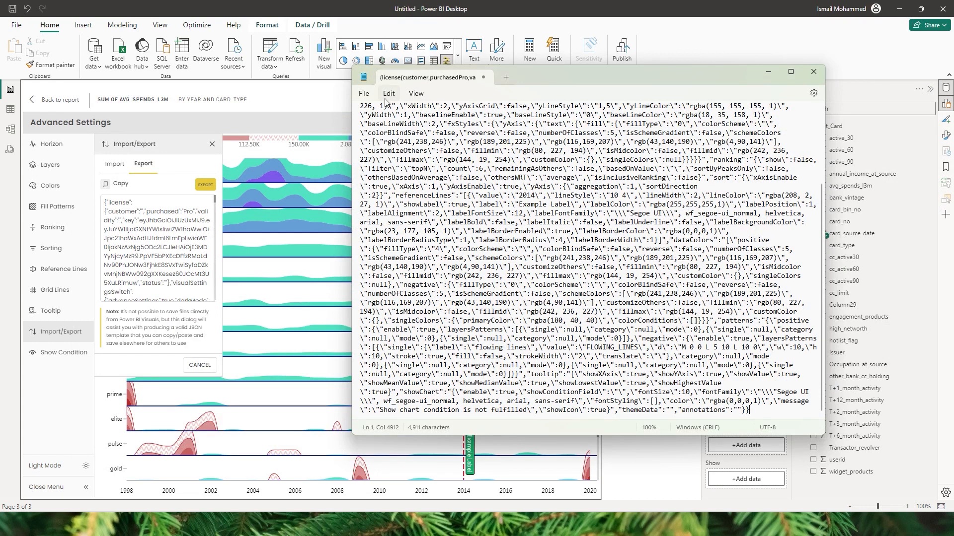
pyautogui.click(364, 93)
pyautogui.click(375, 178)
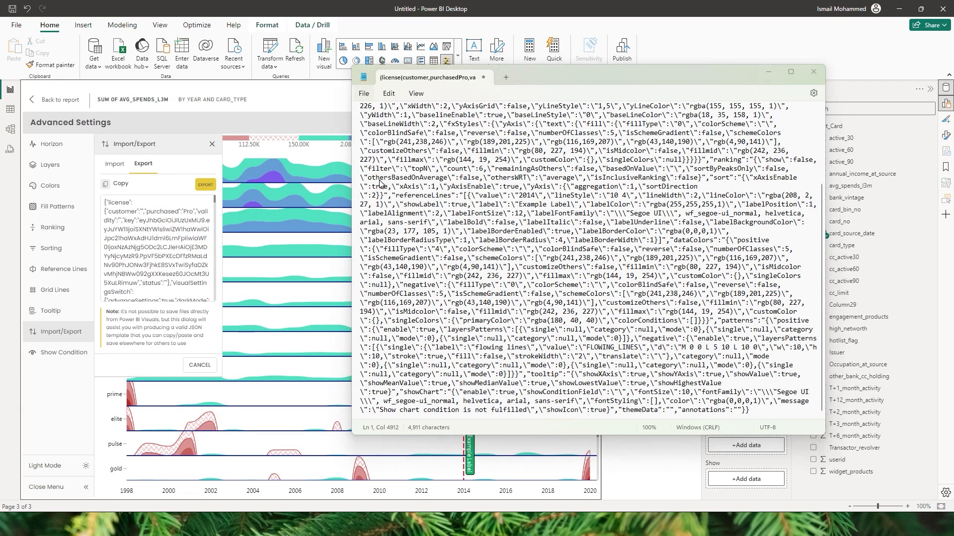
pyautogui.write('H')
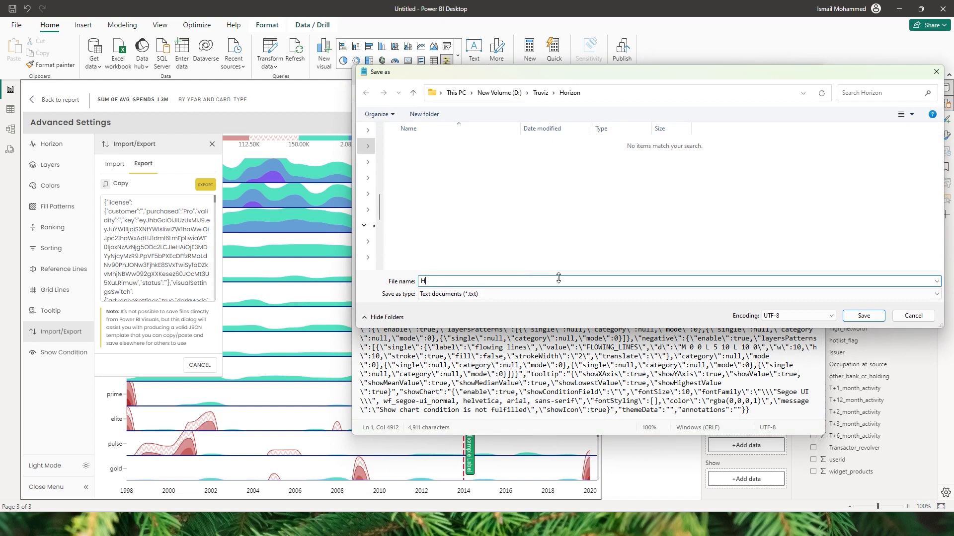
pyautogui.write('orizon Theme.json')
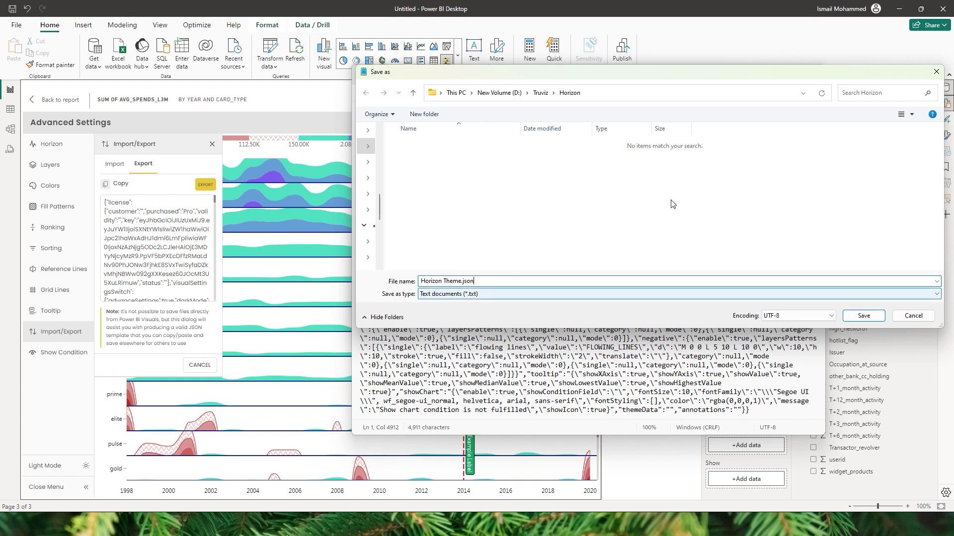
pyautogui.click(863, 316)
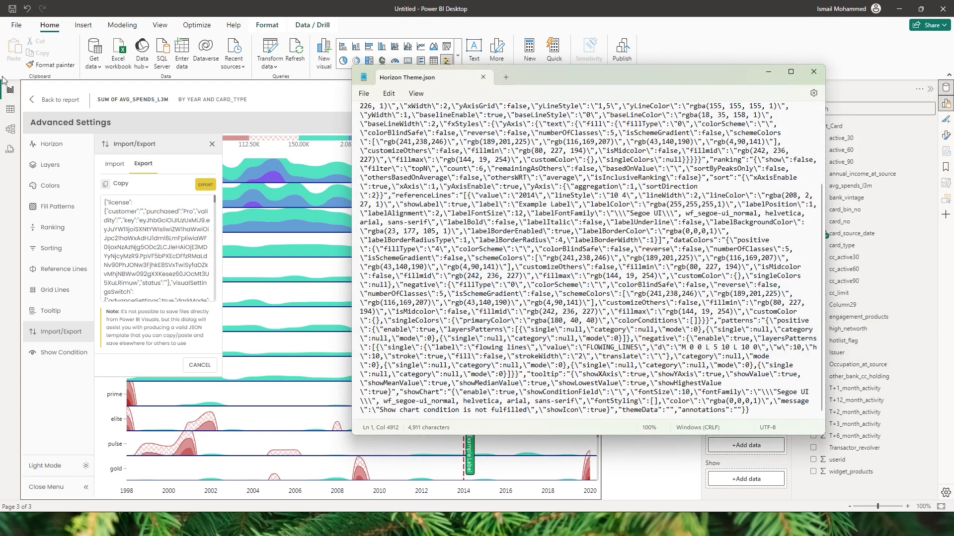
pyautogui.click(85, 96)
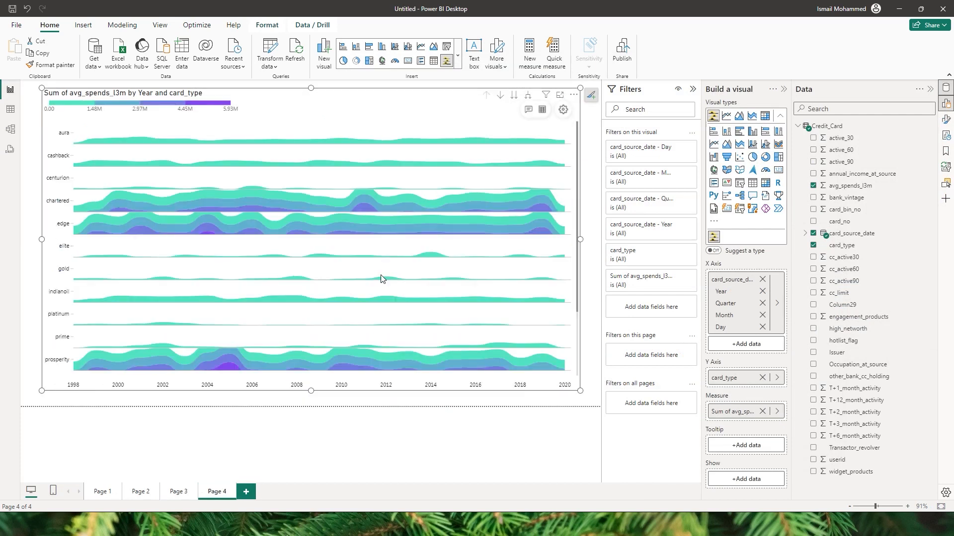
# Step: Upload Horizon Theme.json via Advanced Settings Import/Export and apply it to the chart
pyautogui.click(563, 109)
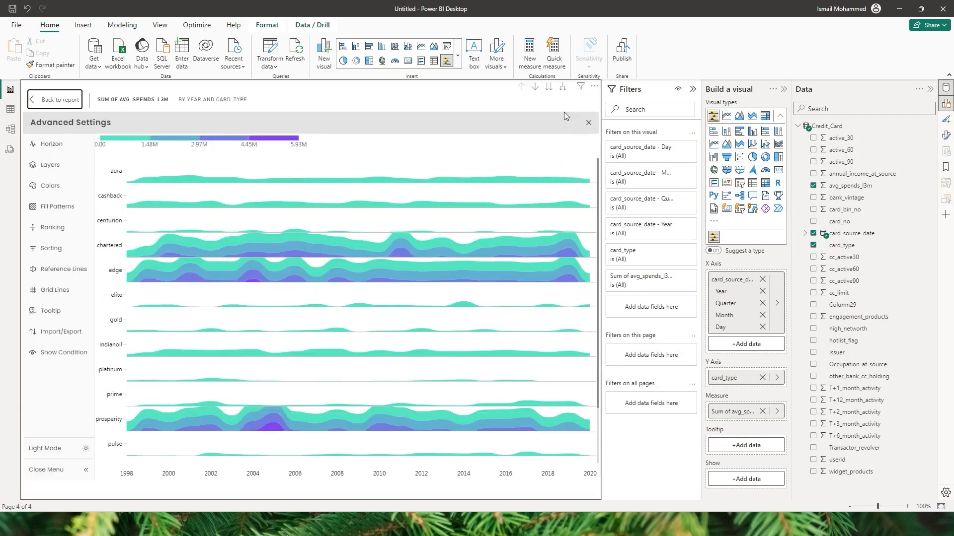
pyautogui.click(52, 333)
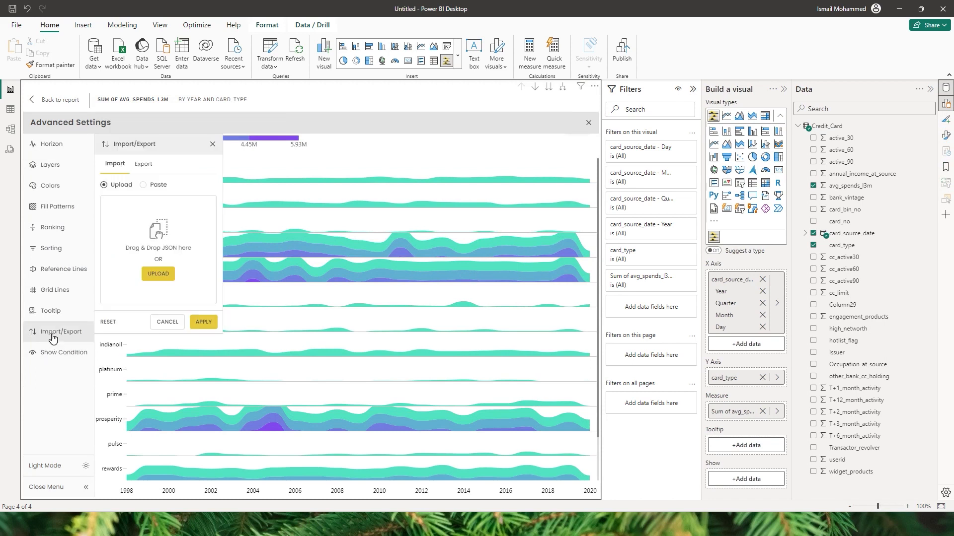
pyautogui.click(166, 279)
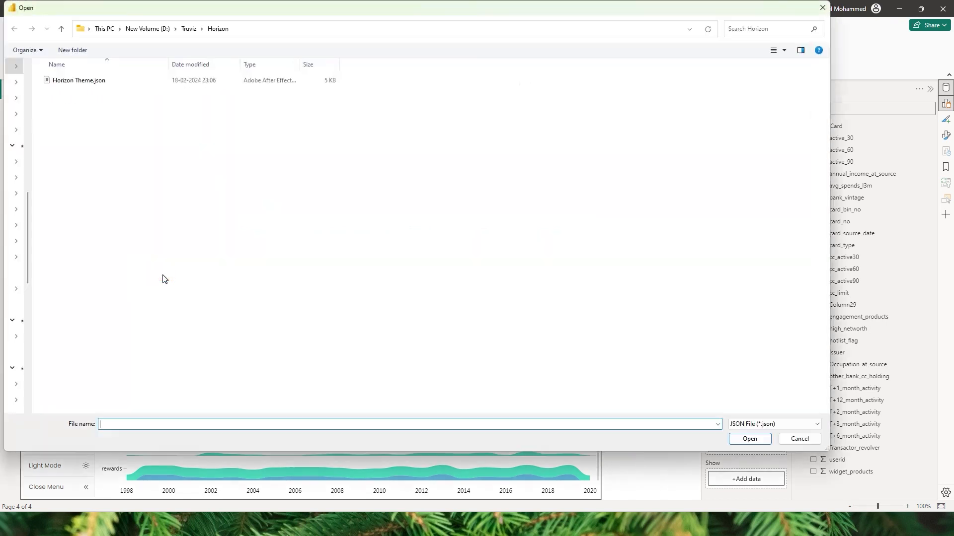
pyautogui.doubleClick(89, 81)
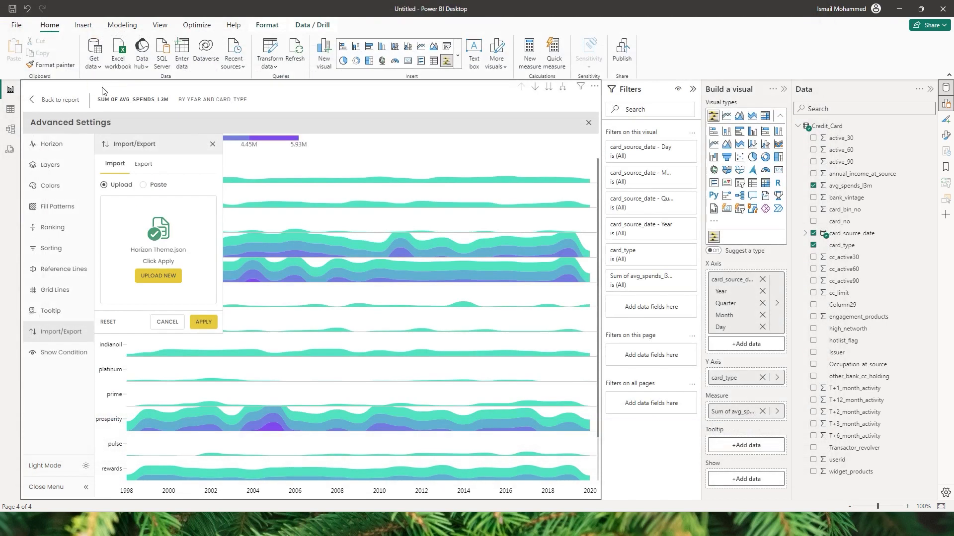
pyautogui.click(201, 322)
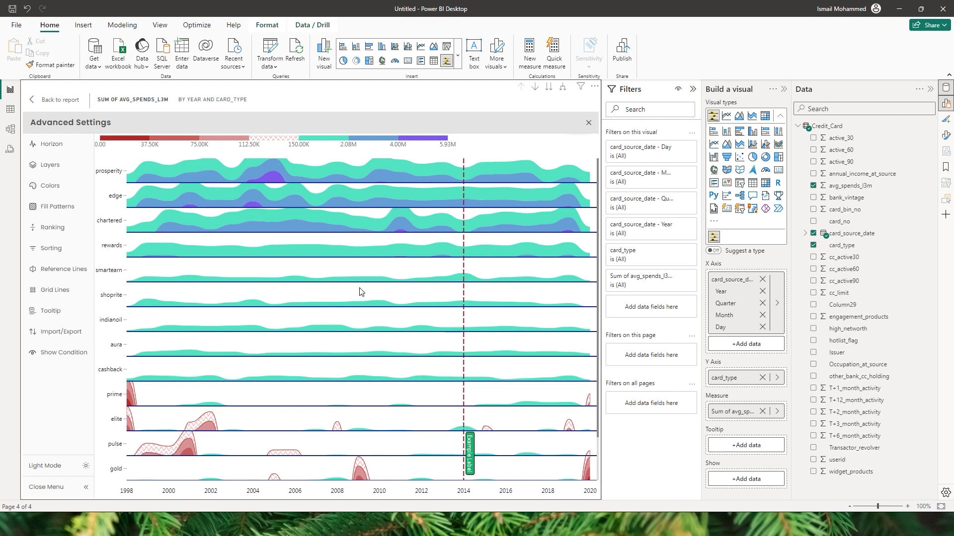
# Step: Read the Show Condition note in Advanced Settings, then return to report Page 4
pyautogui.click(69, 356)
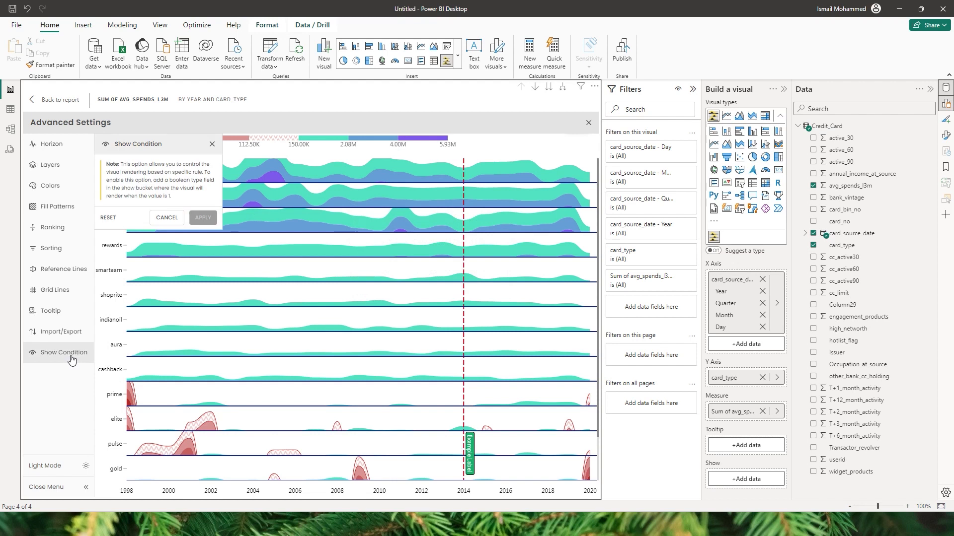
pyautogui.click(55, 103)
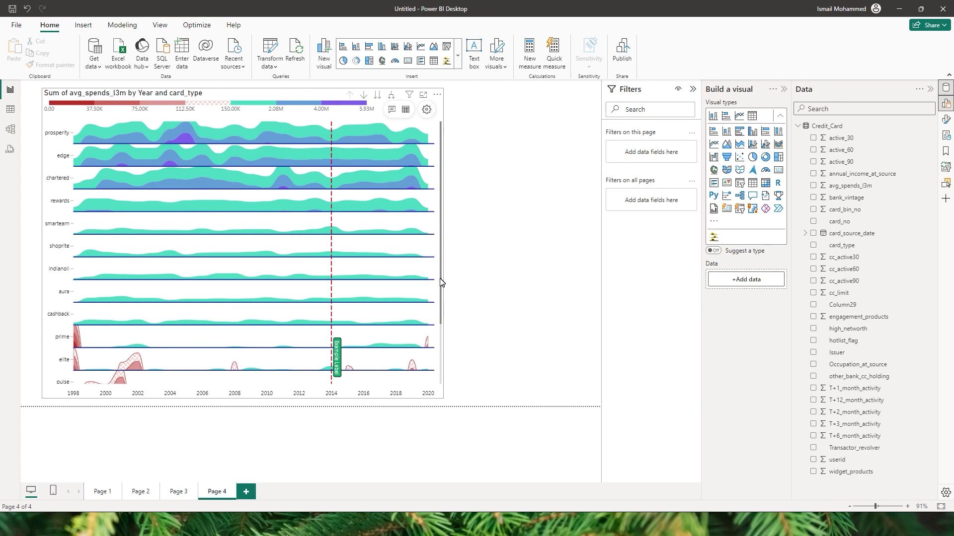
# Step: Add a shortened Occupation_at_source slicer filtered to Retired, then start a new Credit_Card measure
pyautogui.click(739, 183)
pyautogui.moveTo(862, 367); pyautogui.dragTo(540, 202)
pyautogui.moveTo(525, 403); pyautogui.dragTo(525, 200)
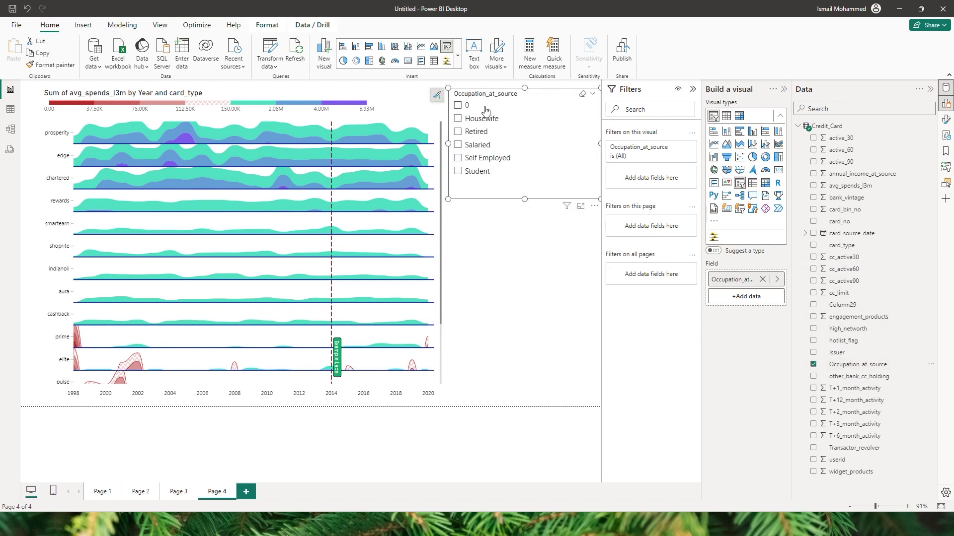
pyautogui.click(467, 135)
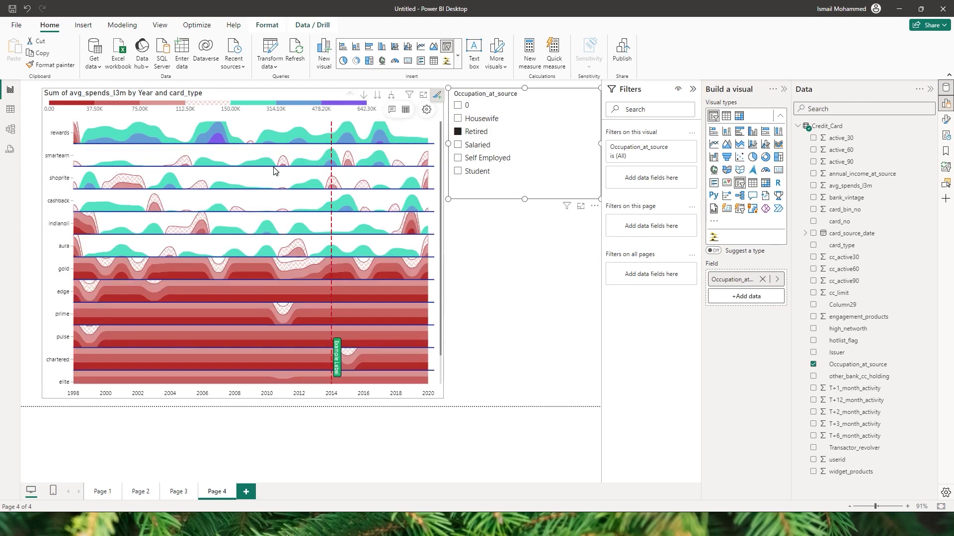
pyautogui.click(531, 268)
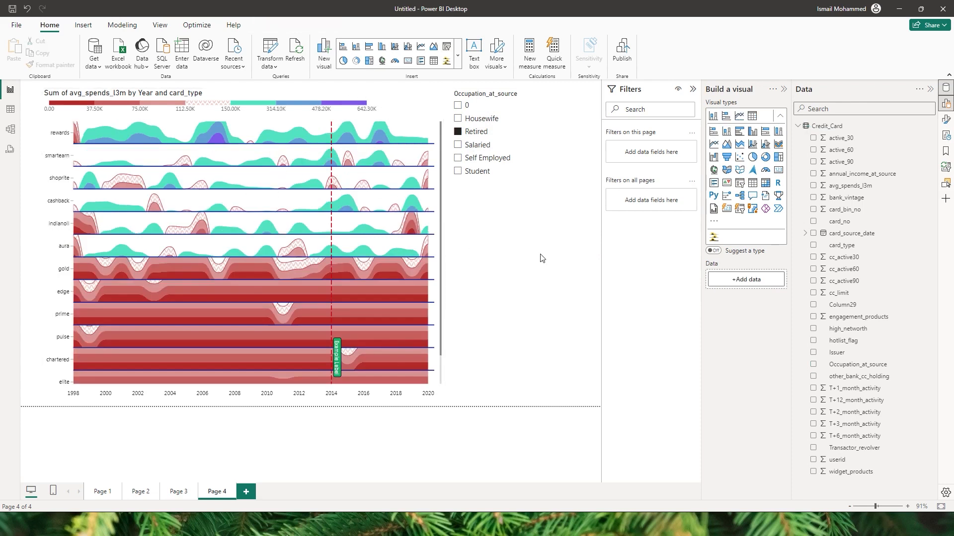
pyautogui.click(930, 126)
pyautogui.click(865, 142)
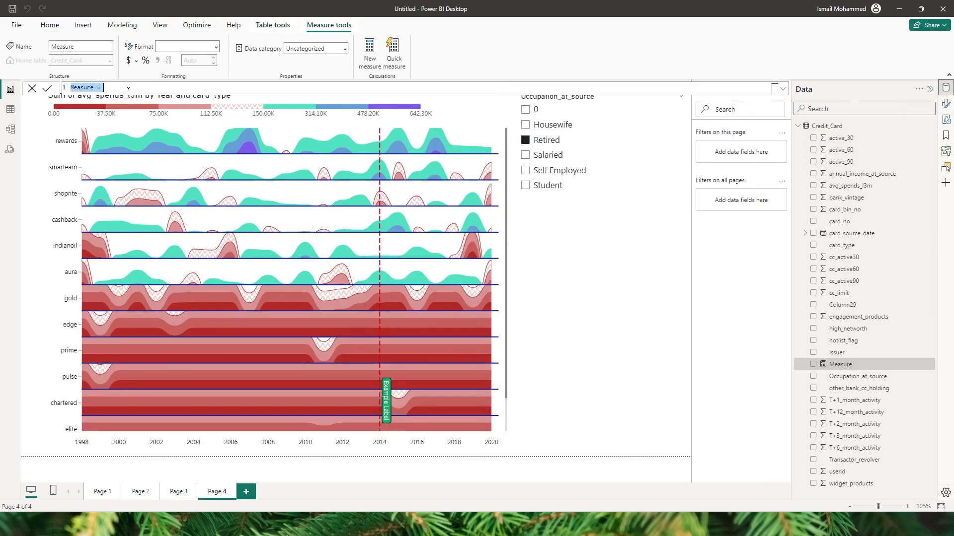
# Step: Define the measure Show = IF(ISFILTERED(Credit_Card[Occupation_at_source]),1,0) and commit it
pyautogui.scroll(3, 105, 88)
pyautogui.doubleClick(91, 90)
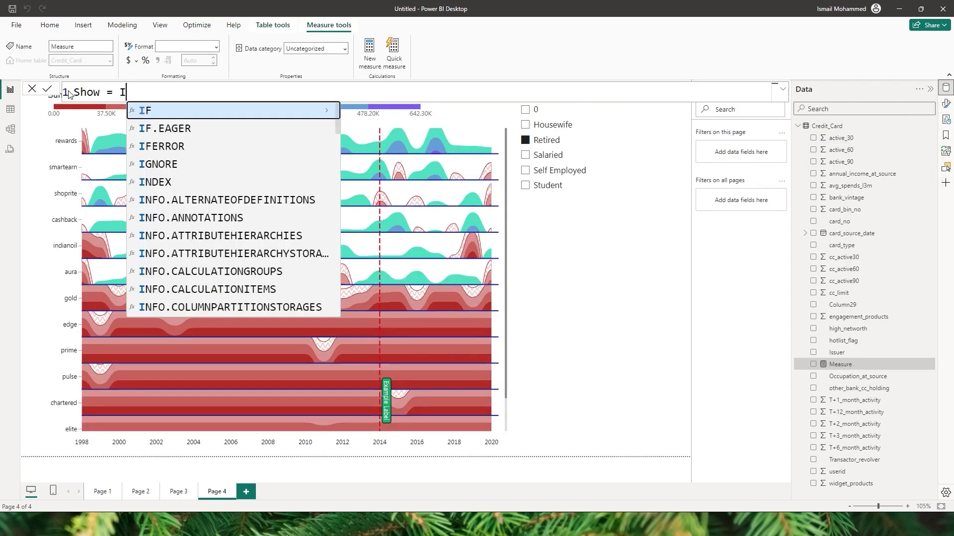
pyautogui.write('F(')
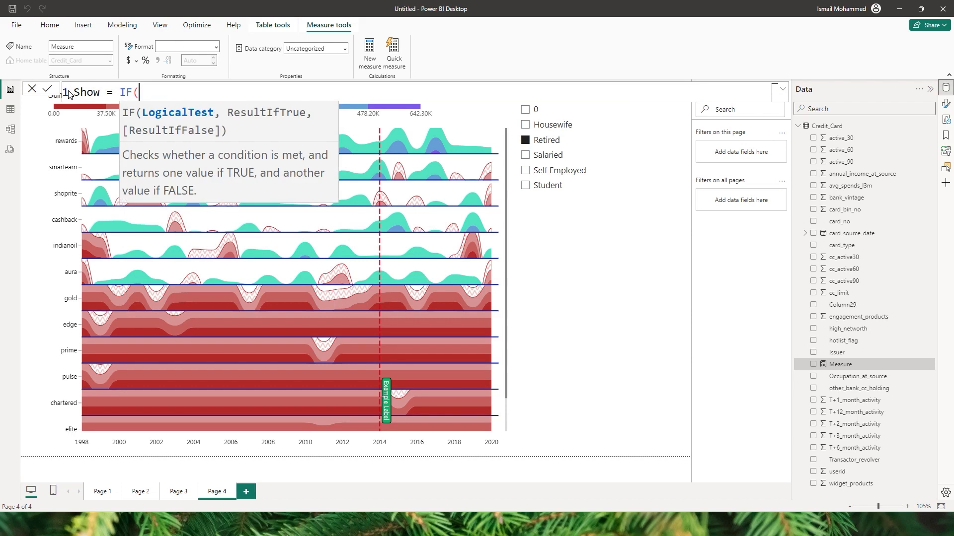
pyautogui.write('isf')
pyautogui.press('Tab')
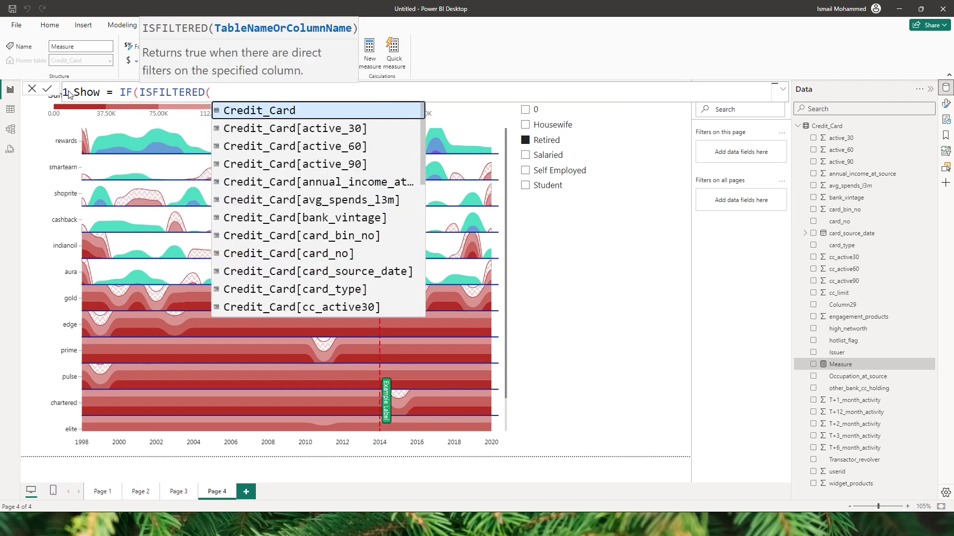
pyautogui.write('occ')
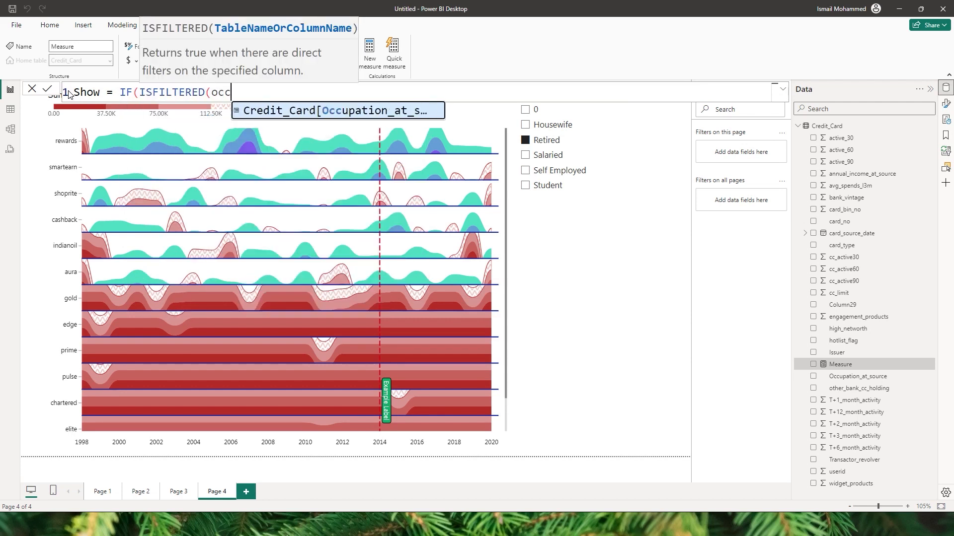
pyautogui.press('Tab')
pyautogui.write(')')
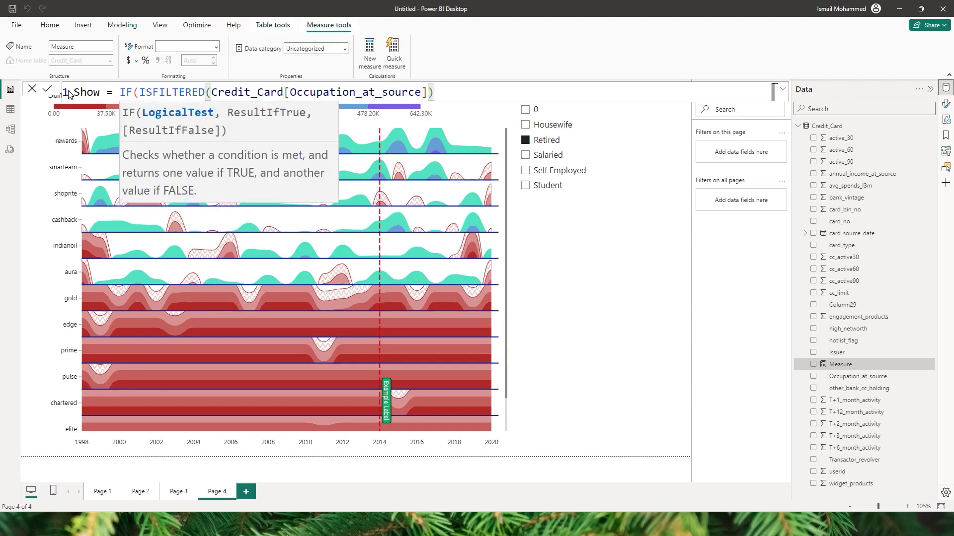
pyautogui.write(',1')
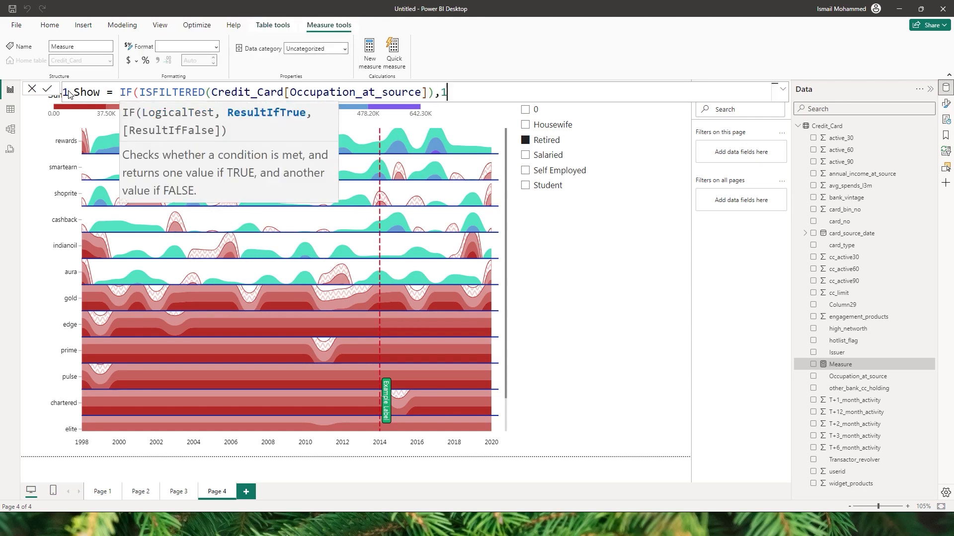
pyautogui.write(',0)')
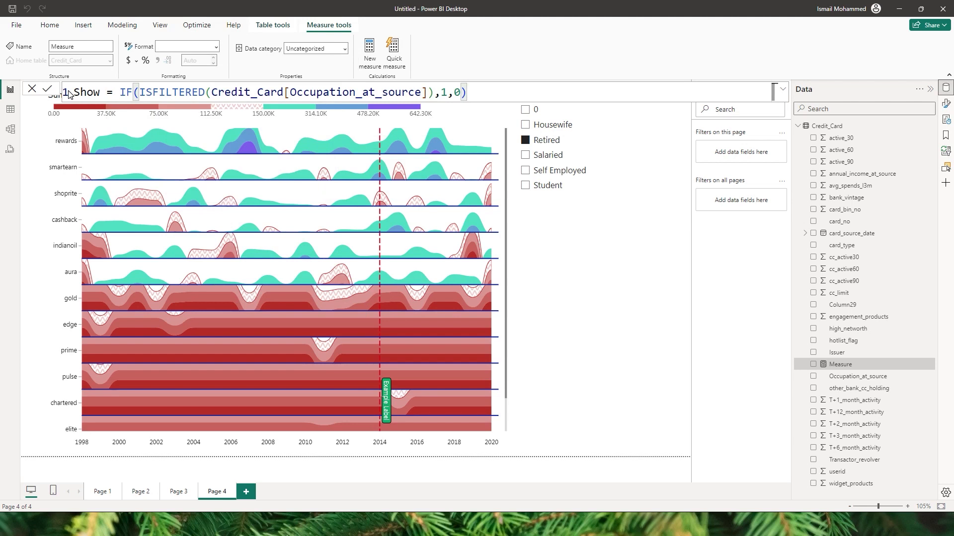
pyautogui.press('Return')
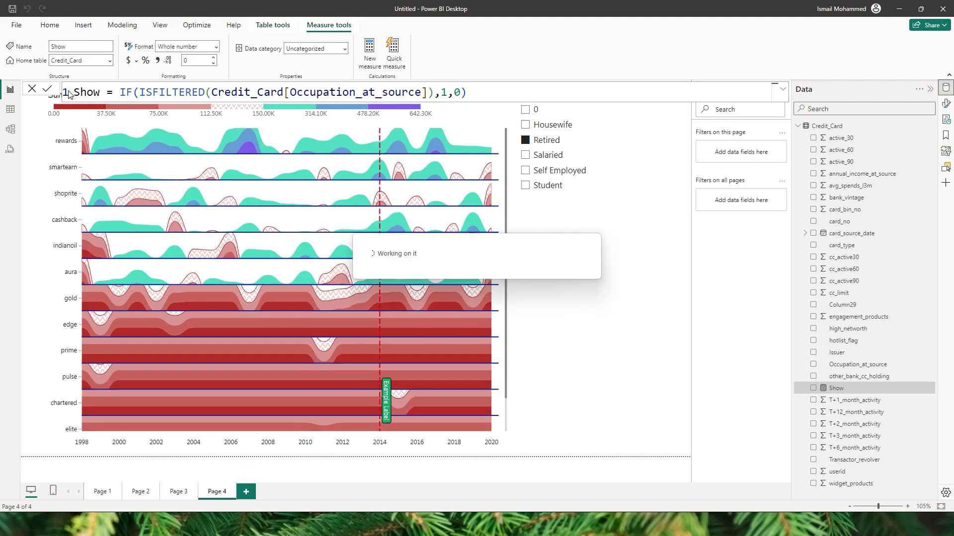
# Step: Add the Show measure to the Horizon chart's Show field well
pyautogui.click(502, 227)
pyautogui.click(946, 103)
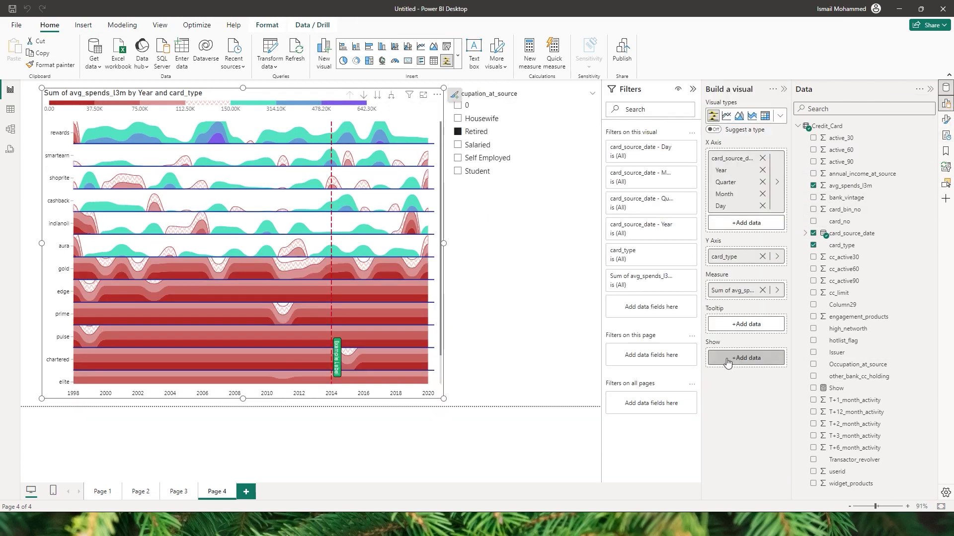
pyautogui.click(840, 391)
pyautogui.moveTo(840, 392); pyautogui.dragTo(737, 358)
# Step: Set Show as the show-condition field, select the not-fulfilled message, apply it, and return to the report
pyautogui.click(427, 109)
pyautogui.click(63, 354)
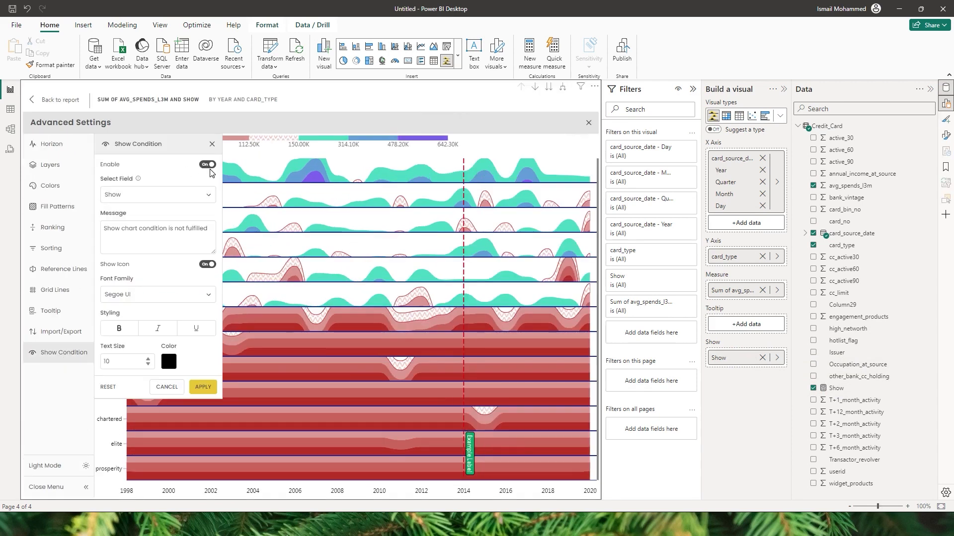
pyautogui.click(144, 196)
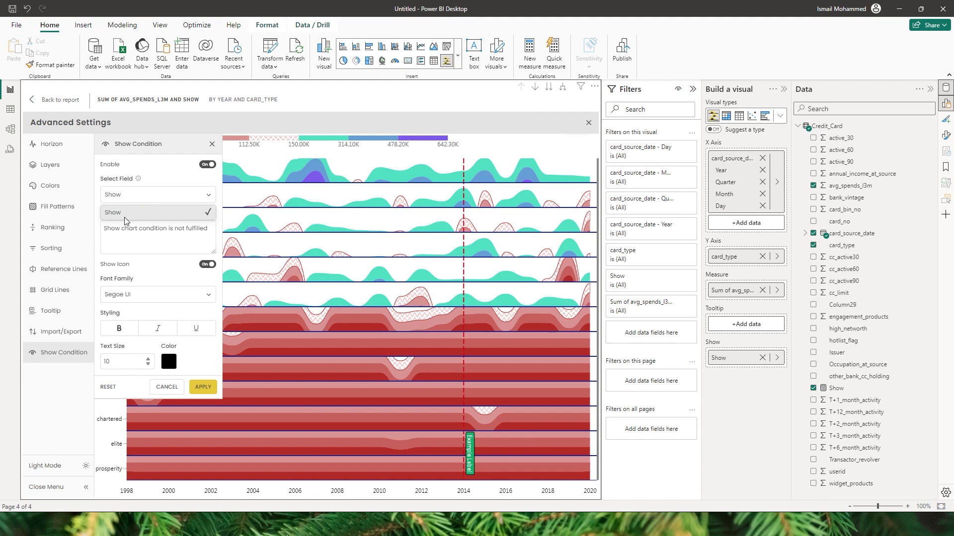
pyautogui.click(126, 214)
pyautogui.click(137, 236)
pyautogui.moveTo(216, 235); pyautogui.dragTo(90, 229)
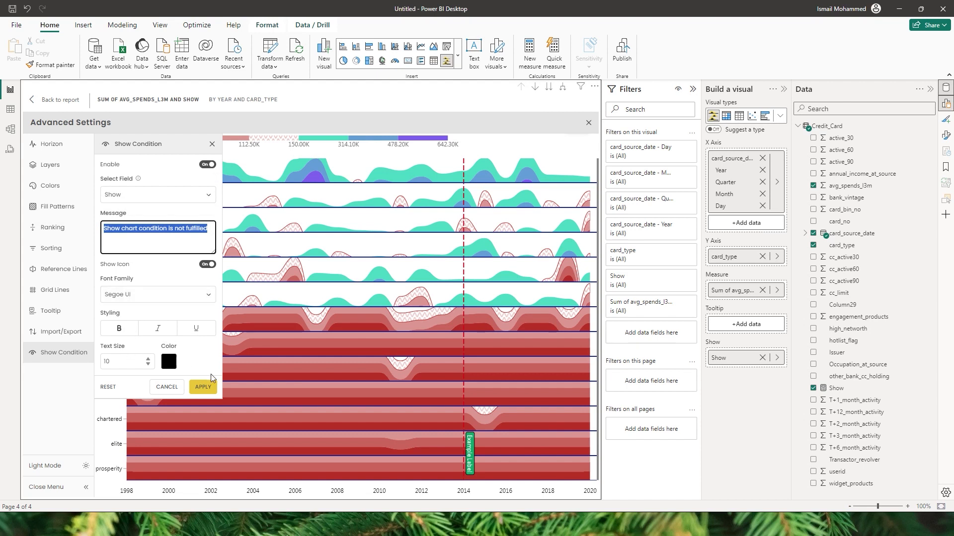
pyautogui.click(200, 387)
pyautogui.click(54, 99)
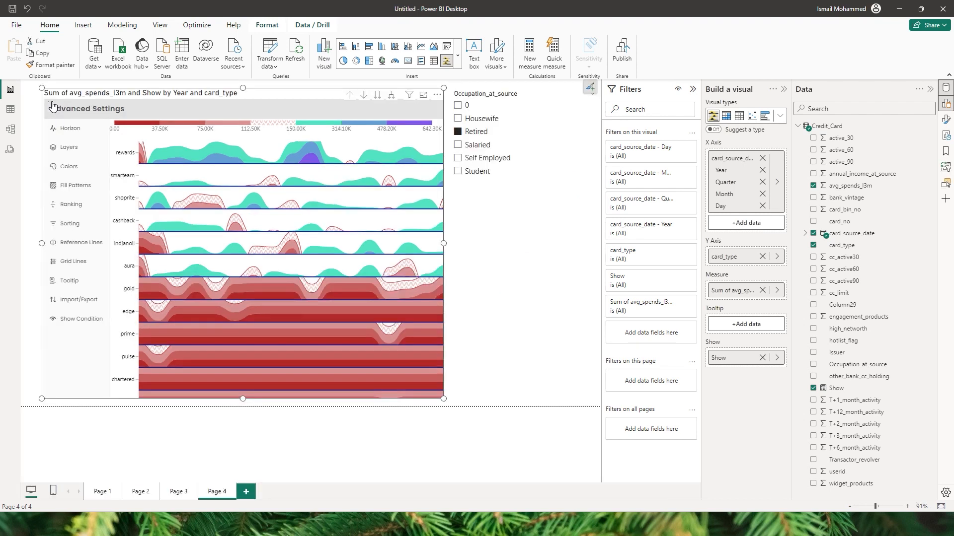
# Step: Uncheck Retired in the slicer to test the not-fulfilled message, then open the chart's annotation options
pyautogui.click(463, 133)
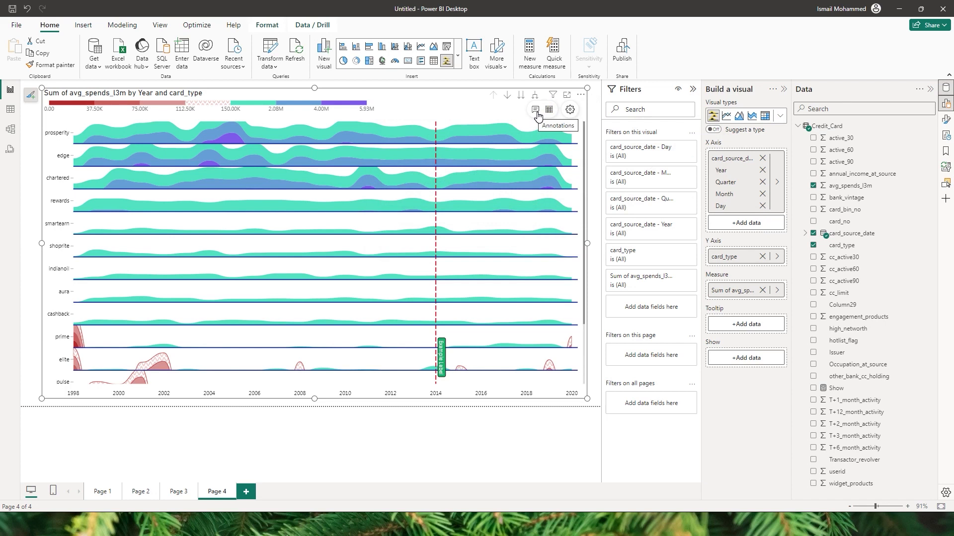
pyautogui.click(536, 112)
# Step: Annotate a prosperity-series point with the text 'This is a Sample annotation'
pyautogui.click(542, 122)
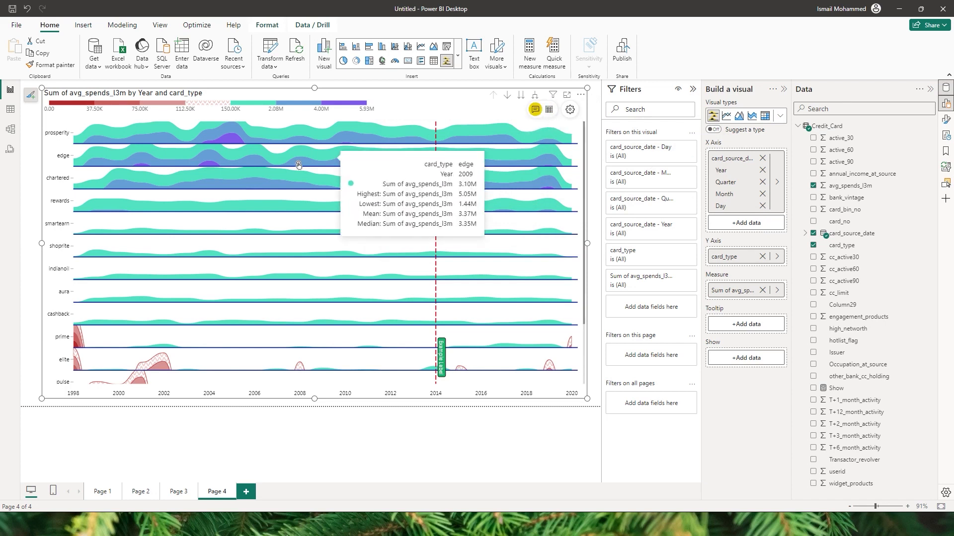
pyautogui.click(229, 141)
pyautogui.click(222, 232)
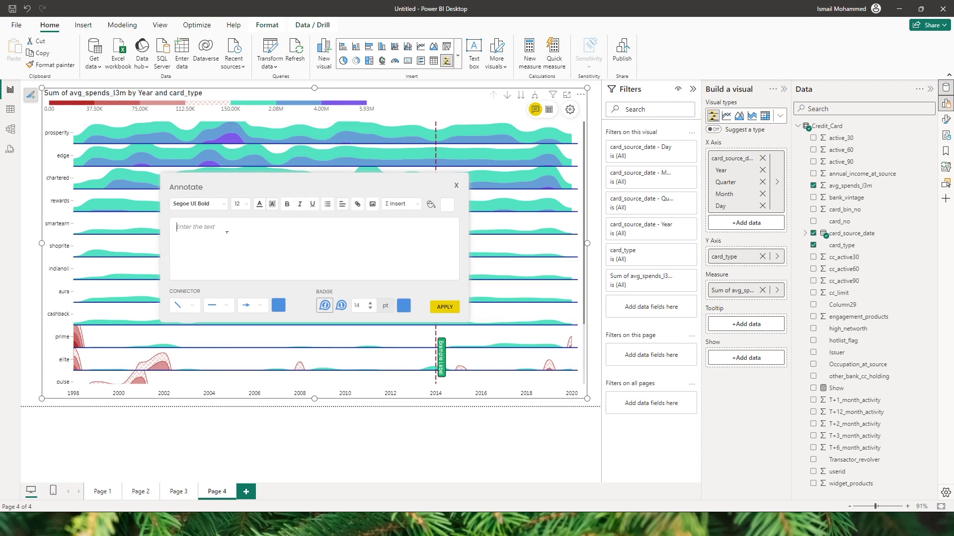
pyautogui.write('This is a Sample annotation')
pyautogui.click(444, 307)
# Step: Make the annotation connector a curved dashed line with an arrow, then show the data as a table
pyautogui.moveTo(342, 176)
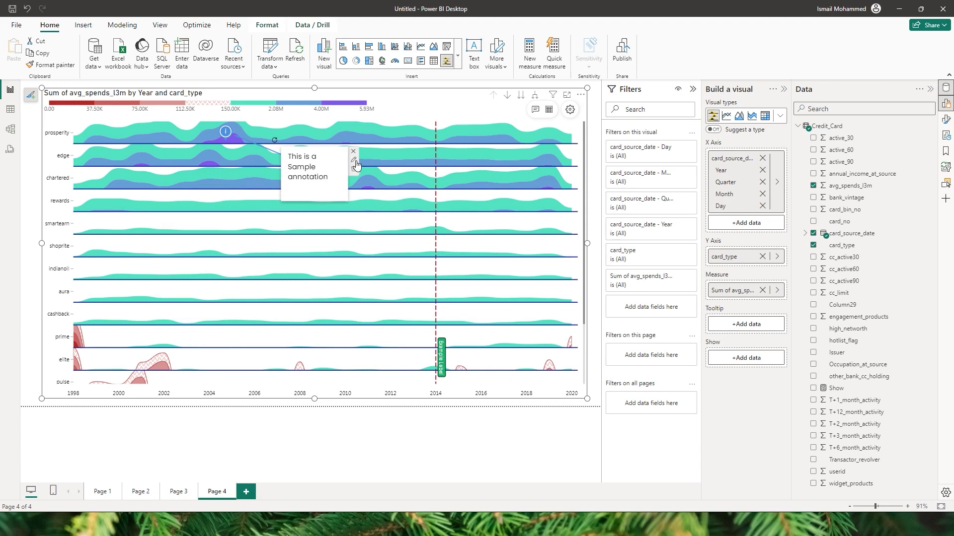
pyautogui.click(355, 162)
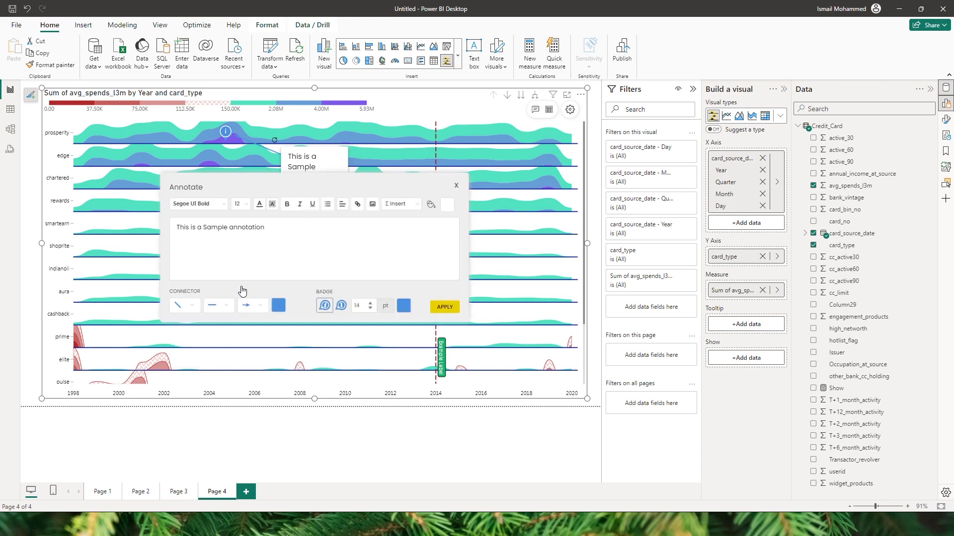
pyautogui.click(184, 304)
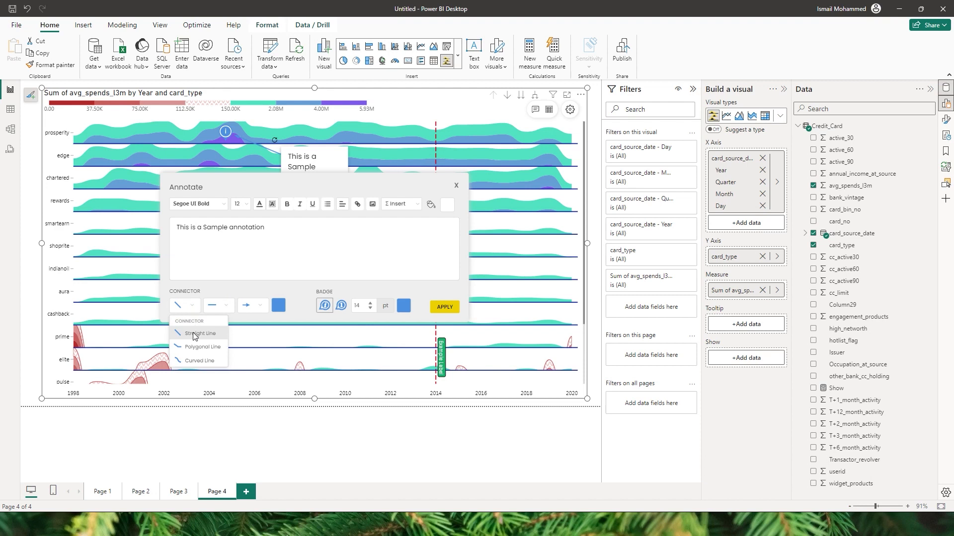
pyautogui.click(205, 360)
pyautogui.click(223, 307)
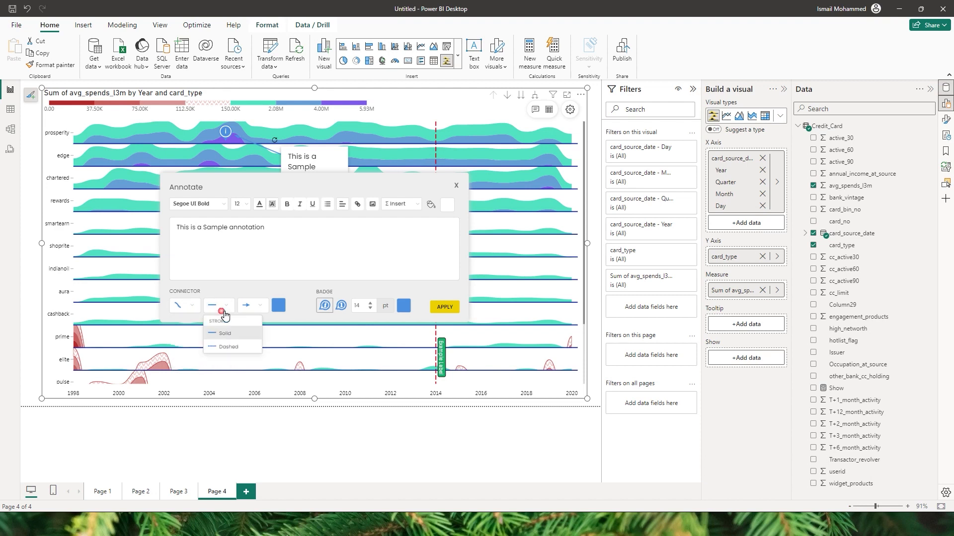
pyautogui.click(228, 347)
pyautogui.click(252, 306)
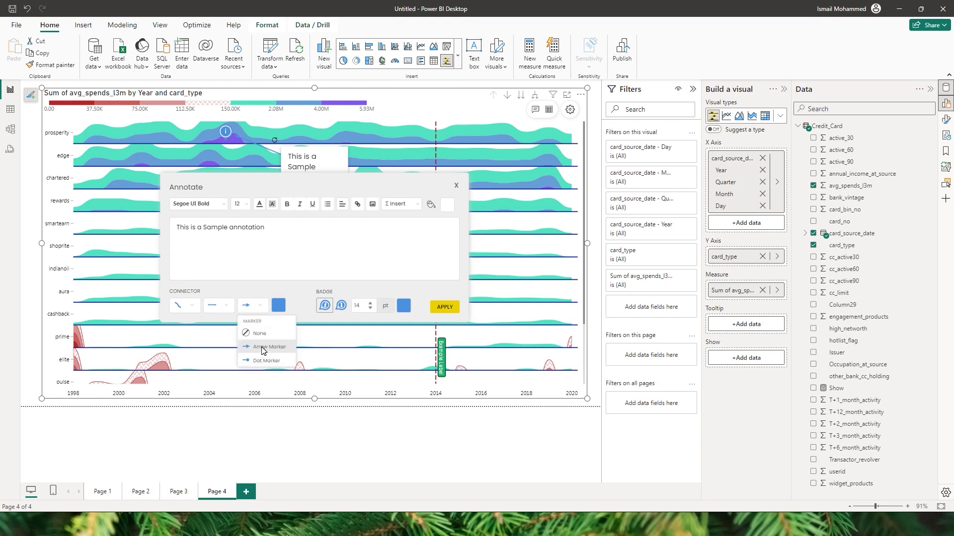
pyautogui.click(309, 302)
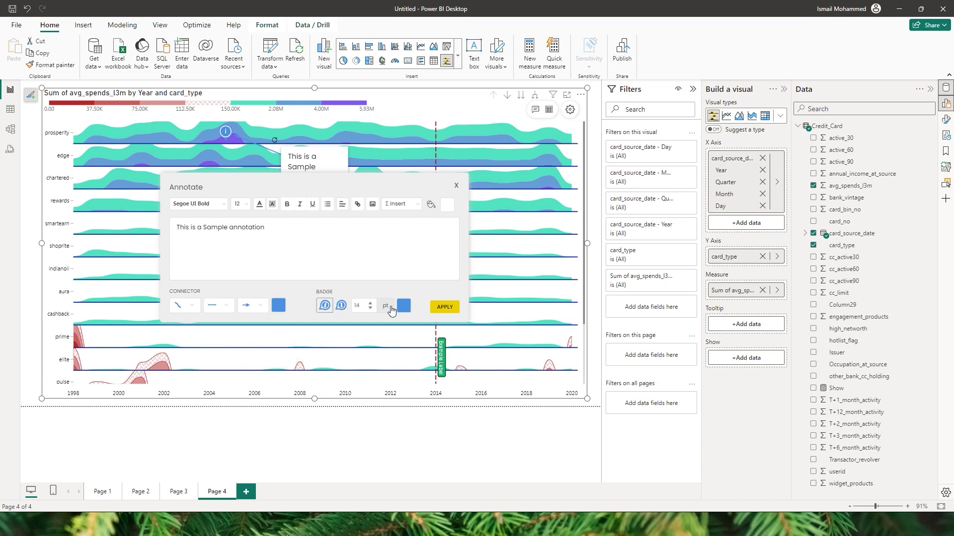
pyautogui.click(442, 306)
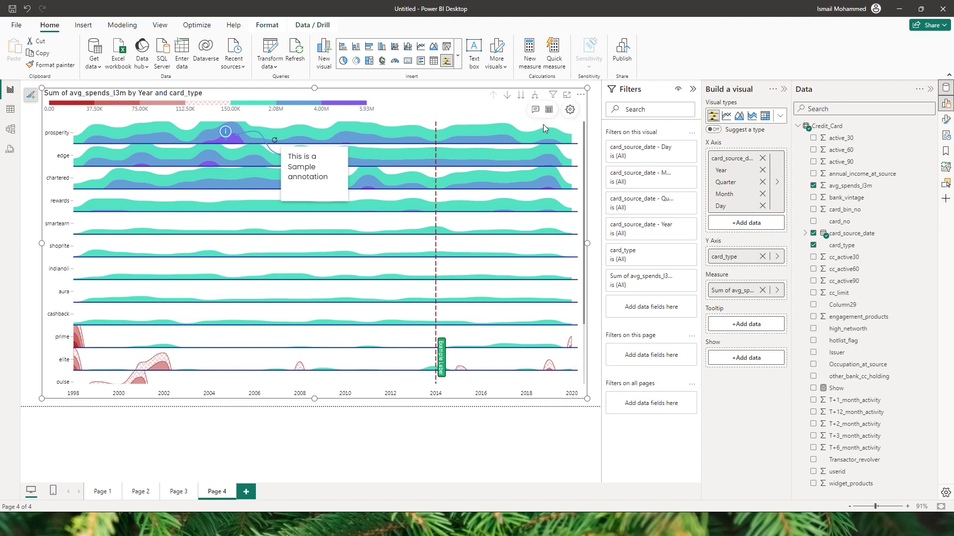
pyautogui.click(549, 110)
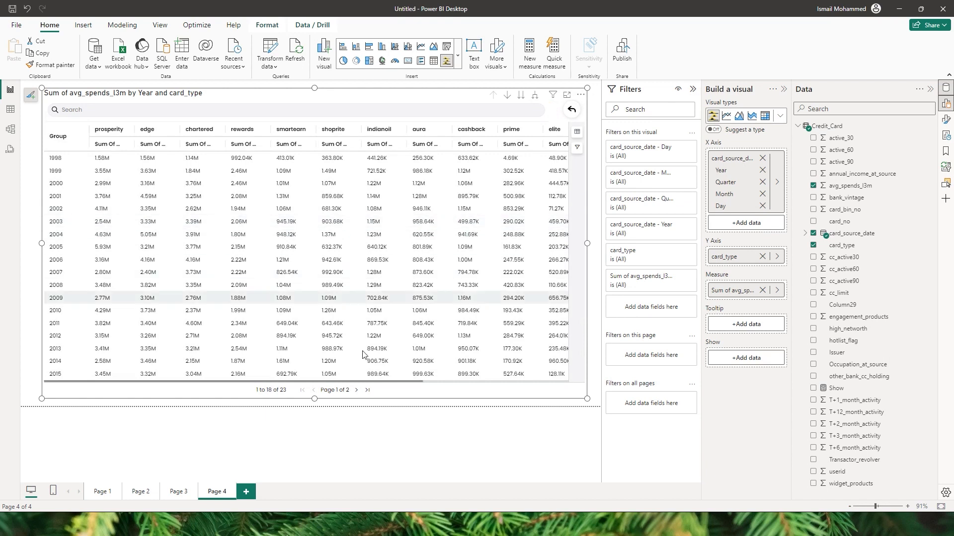
# Step: Scroll the table's columns, return to the chart view, and open the visual's Format settings
pyautogui.moveTo(325, 380); pyautogui.dragTo(353, 372)
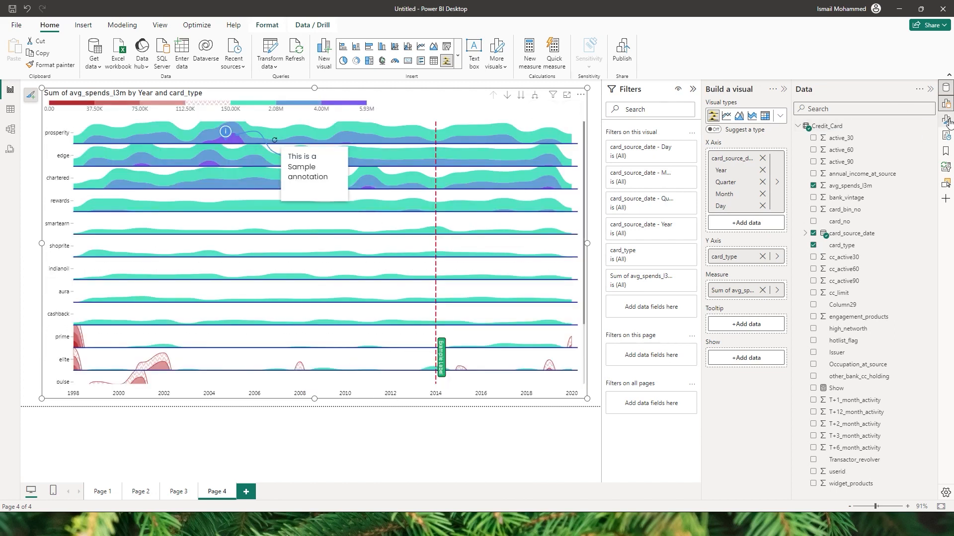
pyautogui.click(946, 120)
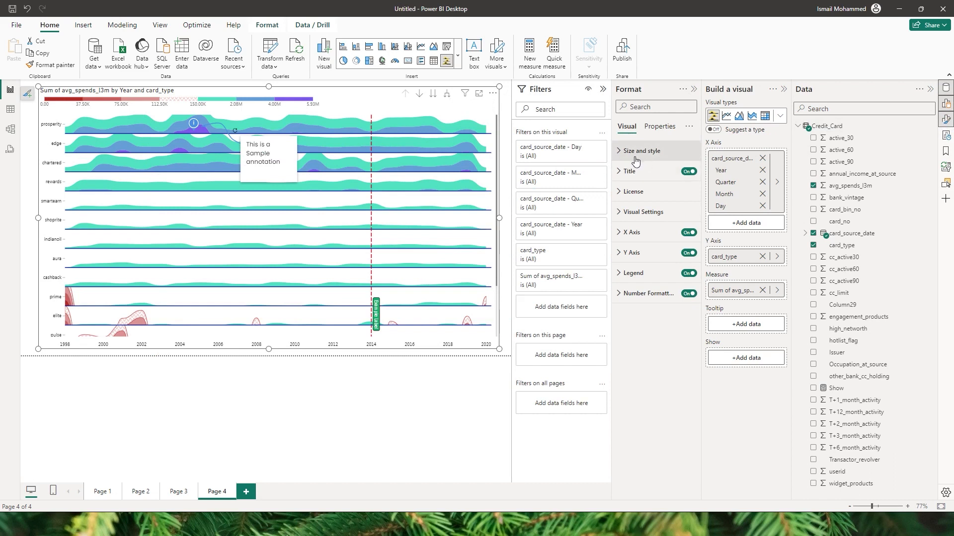
# Step: Toggle Advance Settings, Annotations and Grid View off and on, leaving all enabled, and expand X Axis
pyautogui.click(632, 171)
pyautogui.click(631, 171)
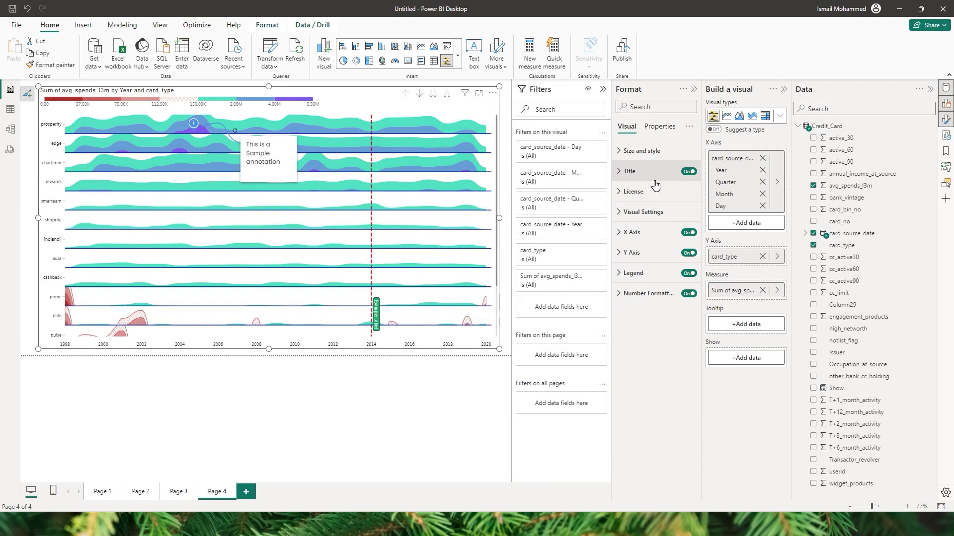
pyautogui.click(634, 213)
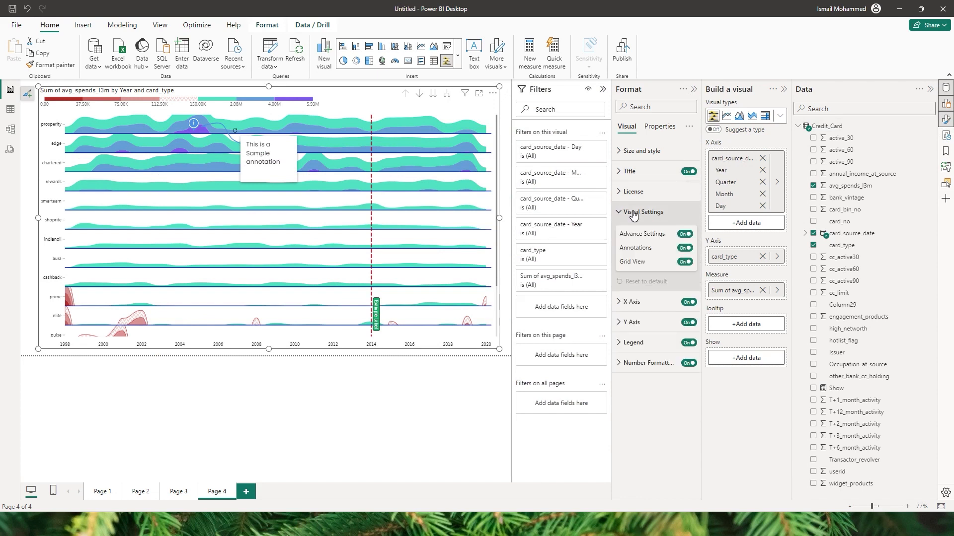
pyautogui.click(686, 235)
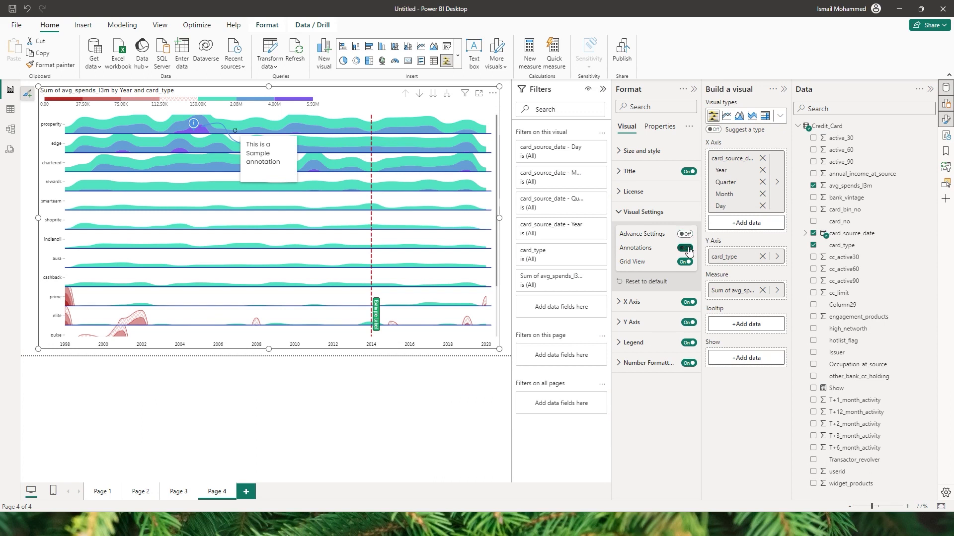
pyautogui.click(687, 248)
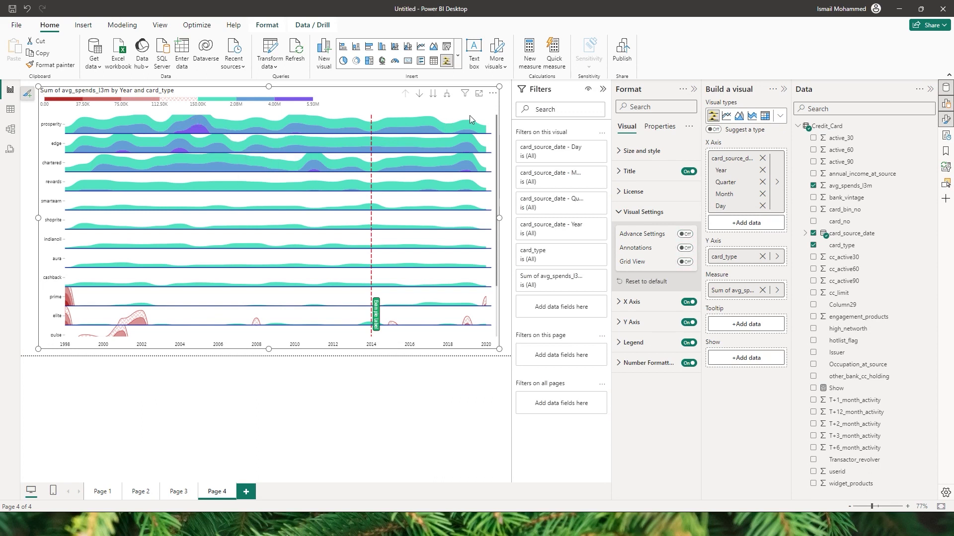
pyautogui.click(684, 233)
pyautogui.click(685, 247)
pyautogui.click(685, 261)
pyautogui.click(622, 302)
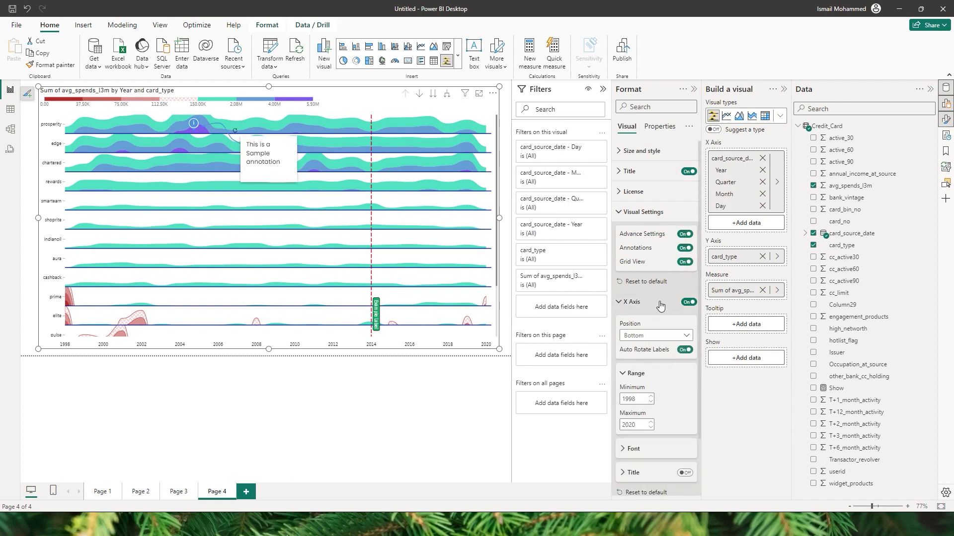
# Step: Review the Y Axis, Legend (position Top Left) and Number Formatting settings without changes
pyautogui.scroll(-2, 699, 308)
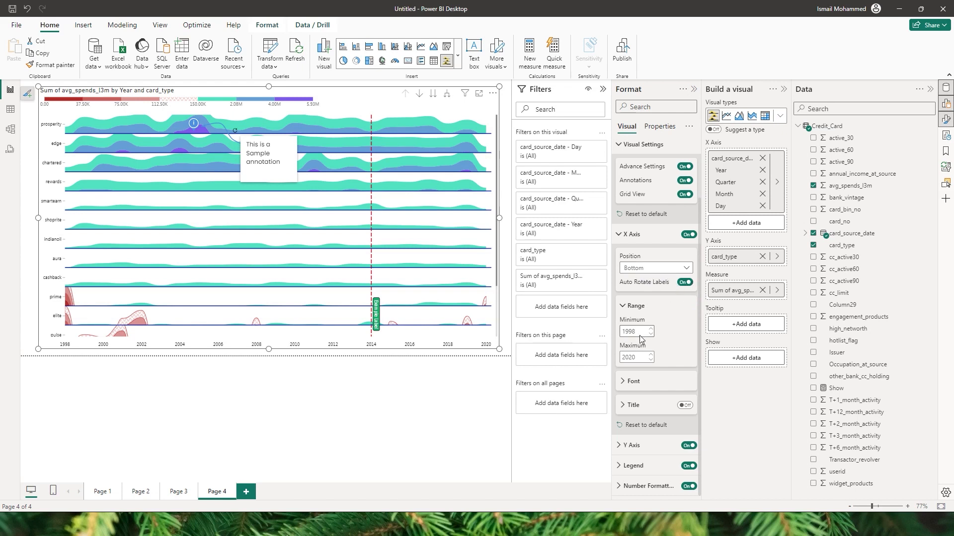
pyautogui.click(634, 447)
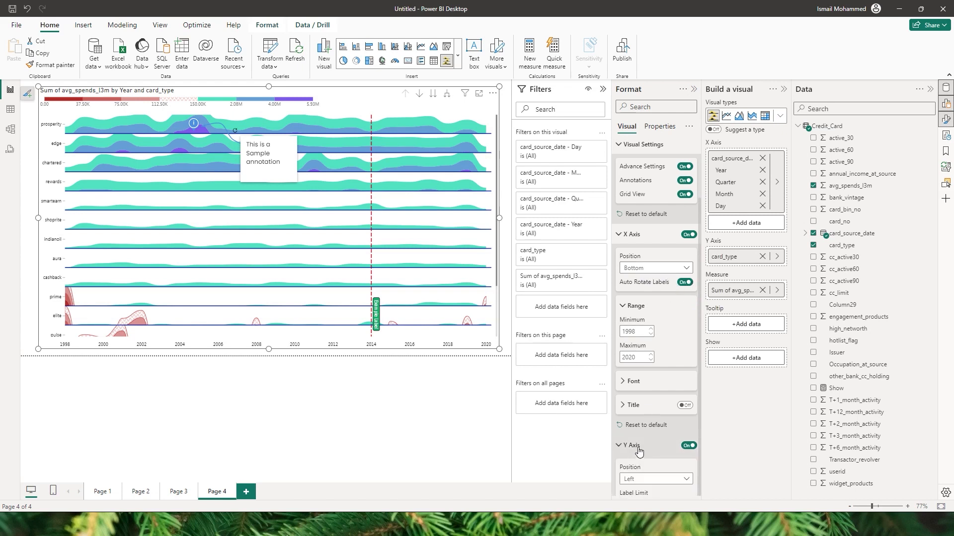
pyautogui.moveTo(700, 323); pyautogui.dragTo(700, 428)
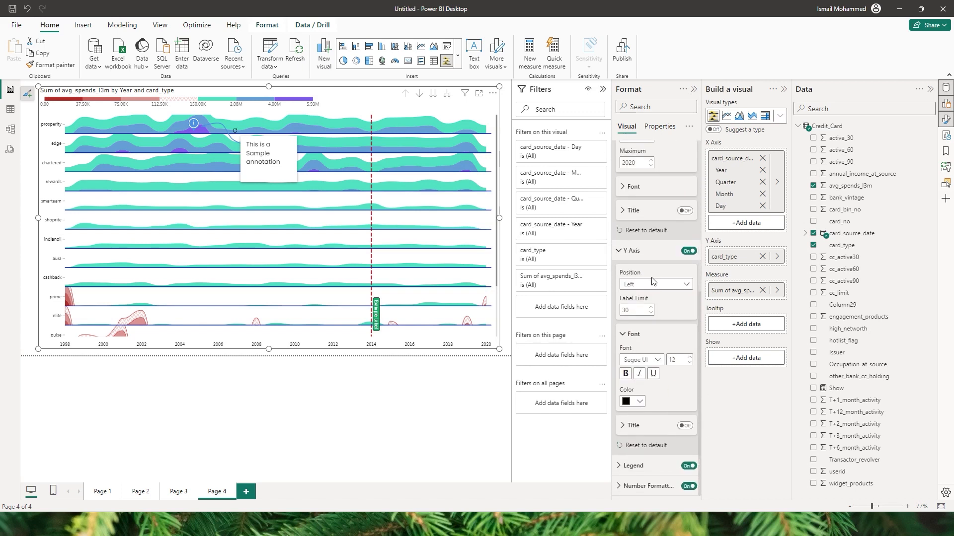
pyautogui.click(640, 466)
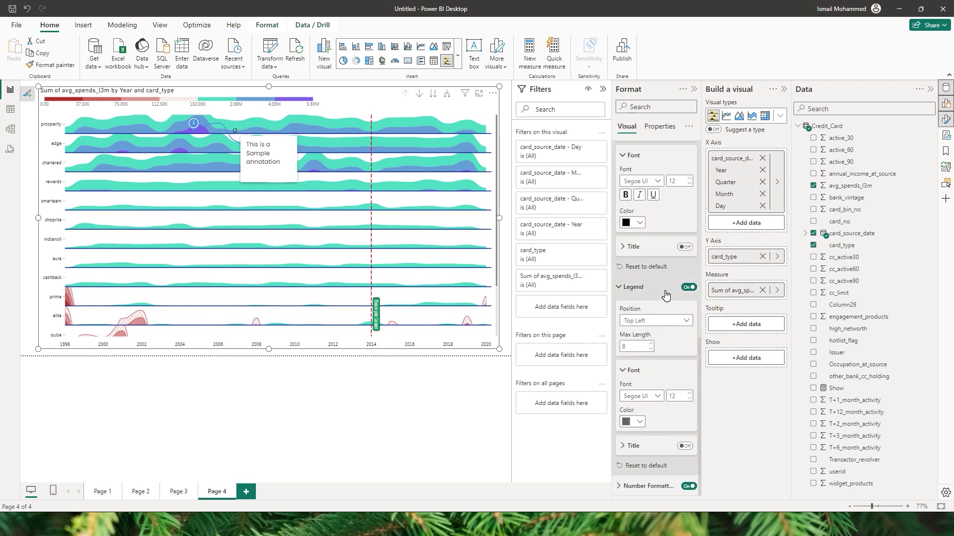
pyautogui.click(680, 321)
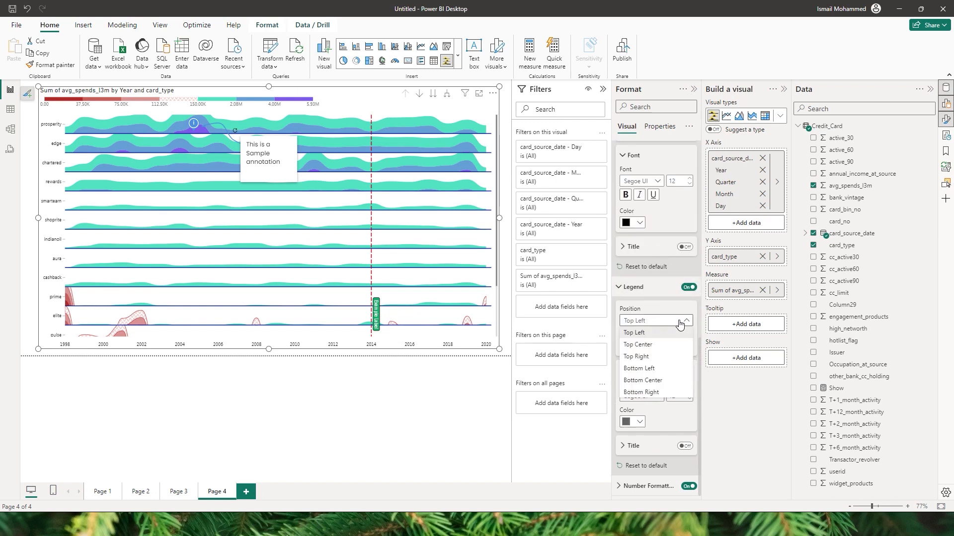
pyautogui.click(680, 324)
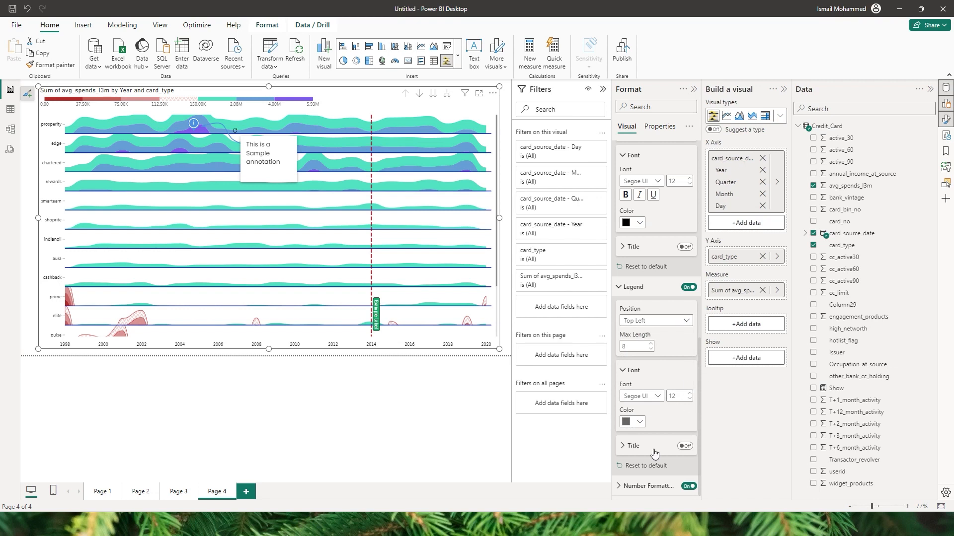
pyautogui.click(646, 485)
pyautogui.moveTo(700, 326); pyautogui.dragTo(699, 415)
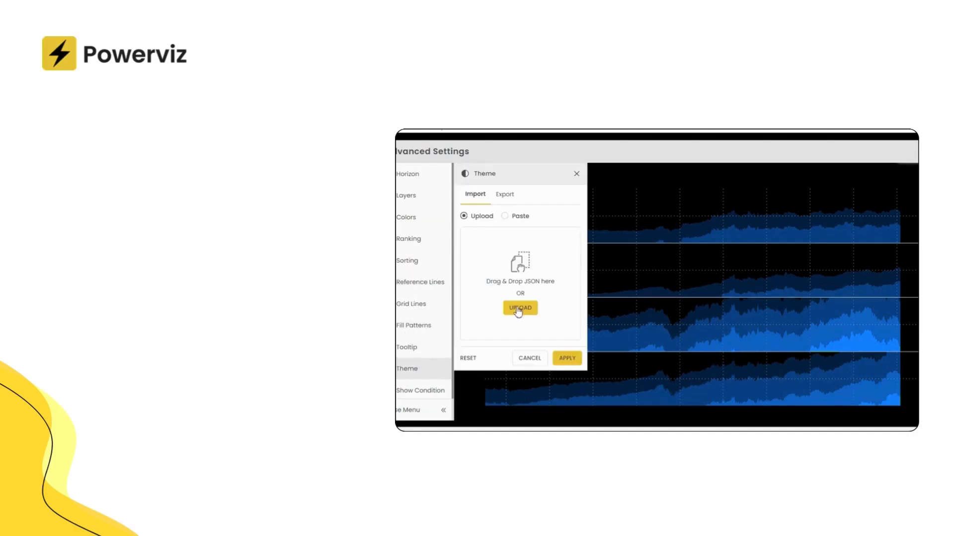
# Step: Import the dark theme JSON file from Downloads and apply it to the chart
pyautogui.click(516, 308)
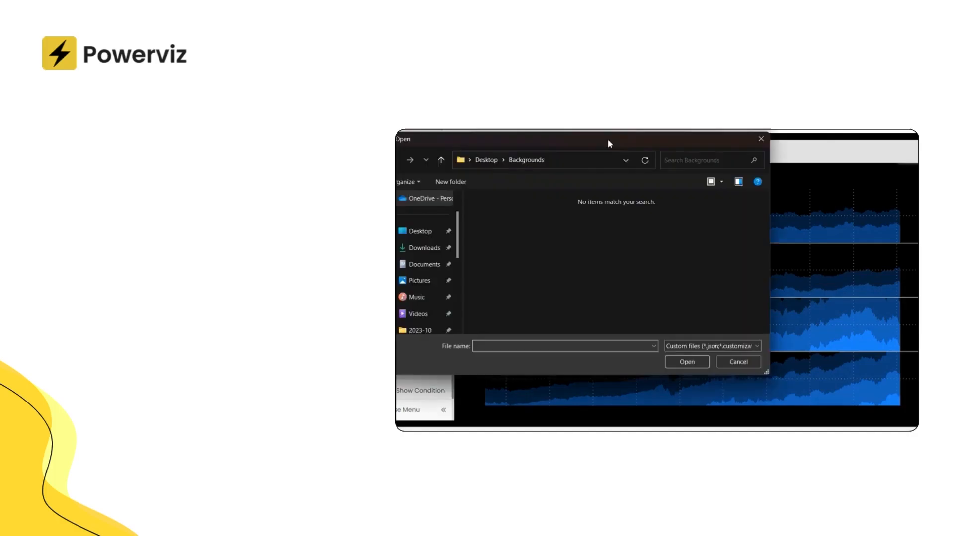
pyautogui.click(421, 248)
pyautogui.click(495, 236)
pyautogui.click(686, 362)
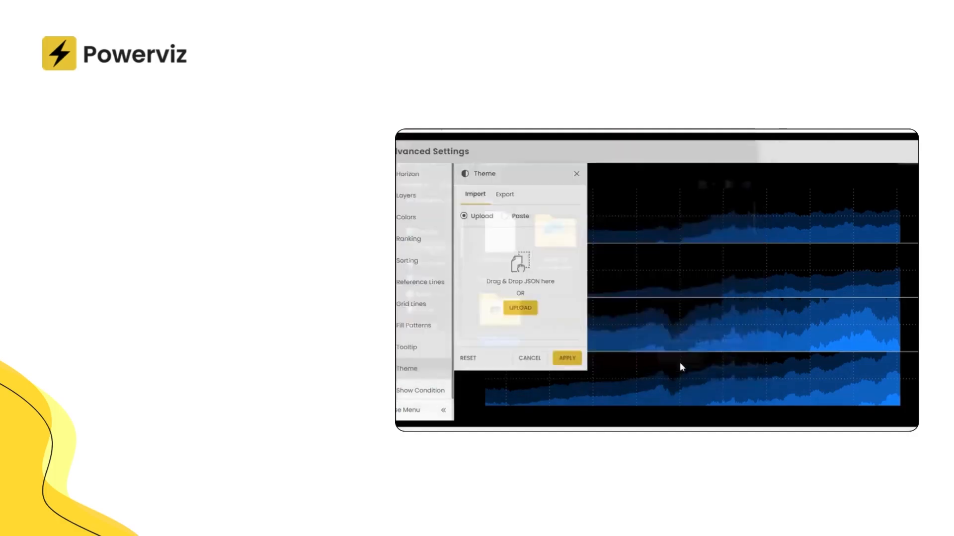
pyautogui.click(565, 358)
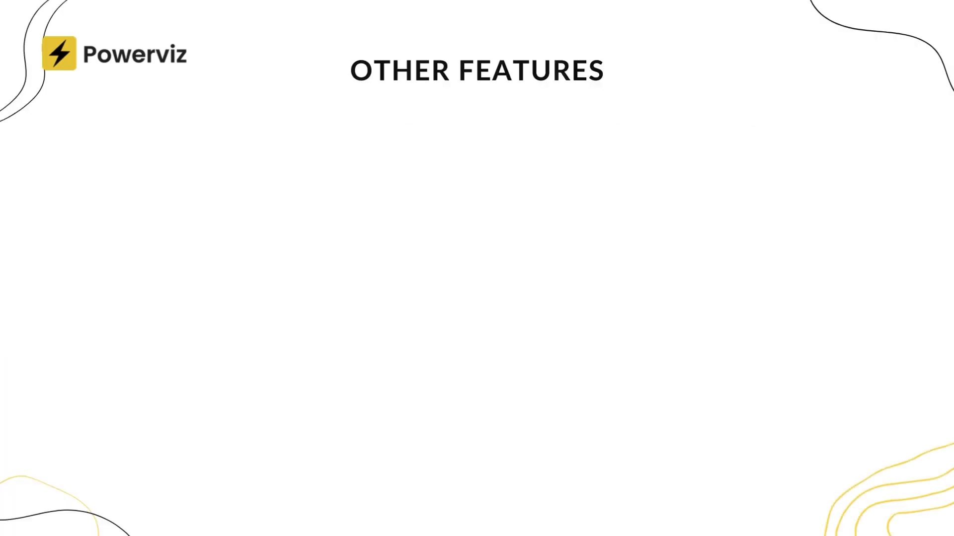